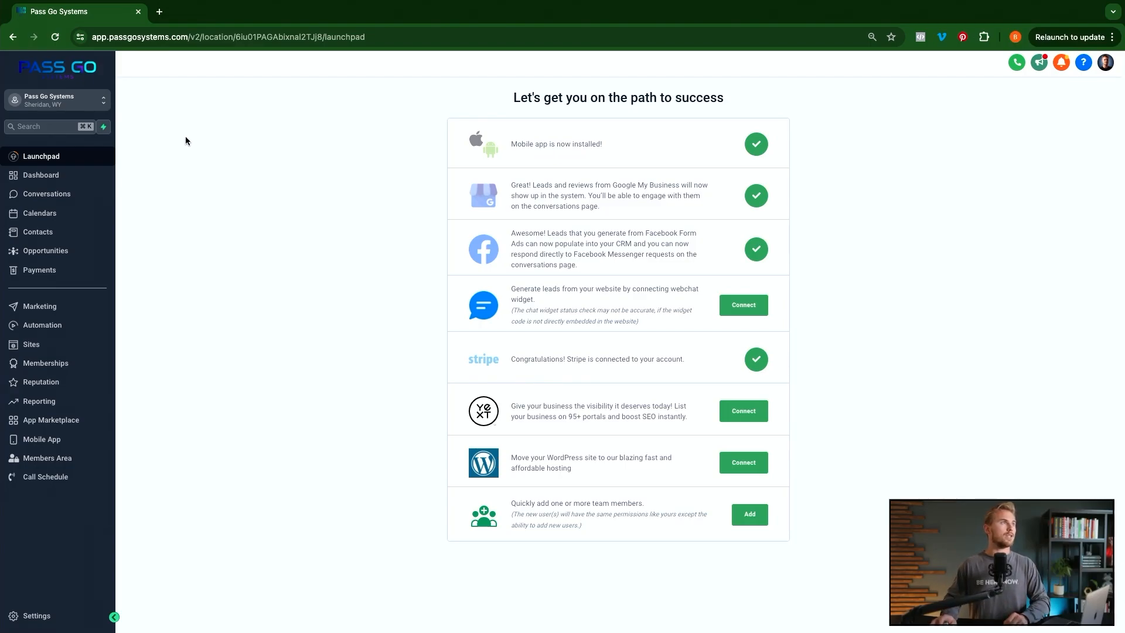
Step: Switch to the agency view and open the company settings at the Whitelabel Domain field
click(65, 104)
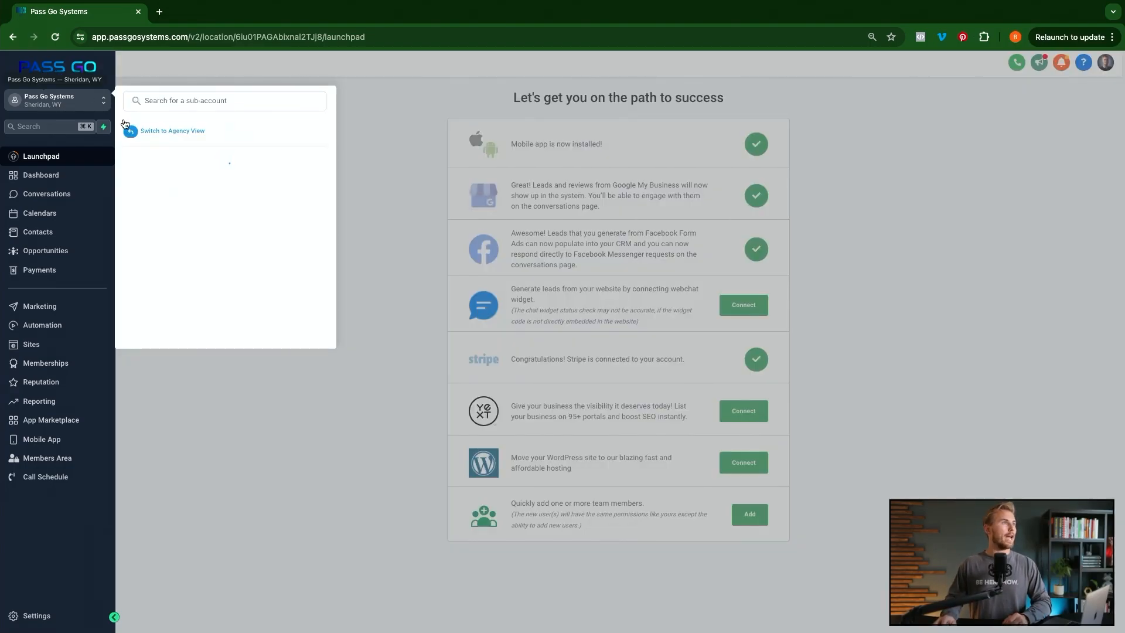
click(172, 131)
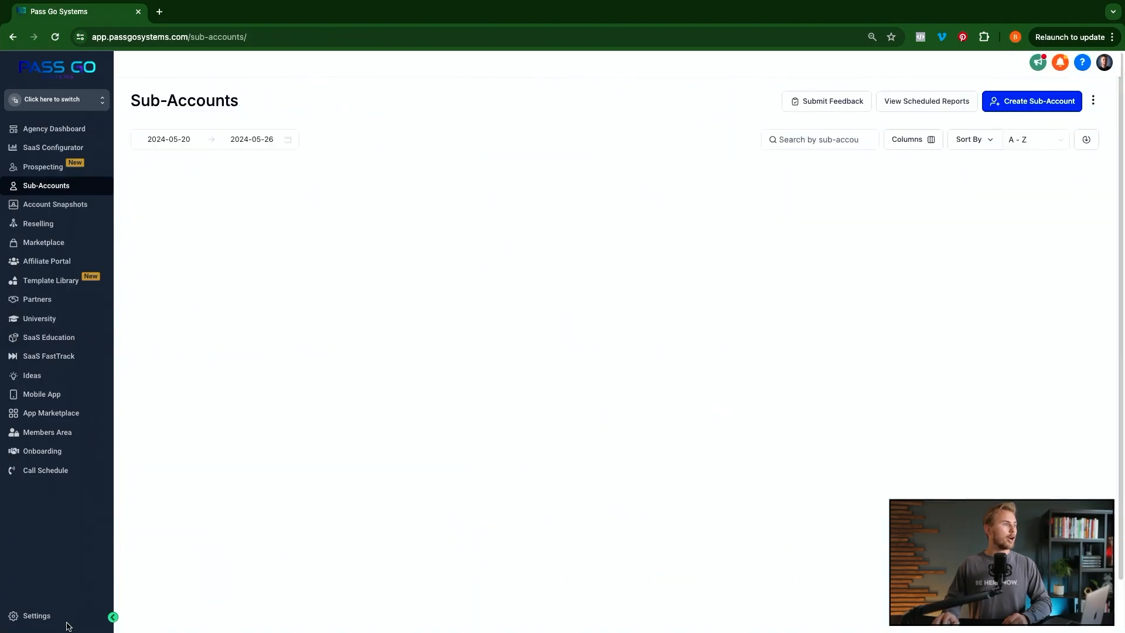
click(49, 616)
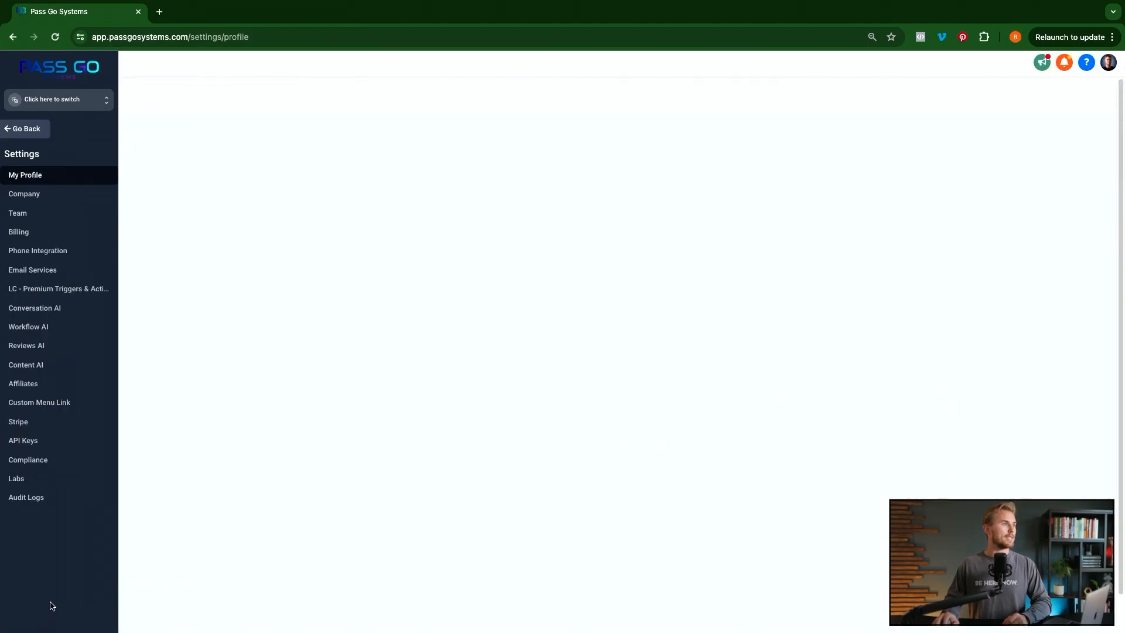
click(42, 193)
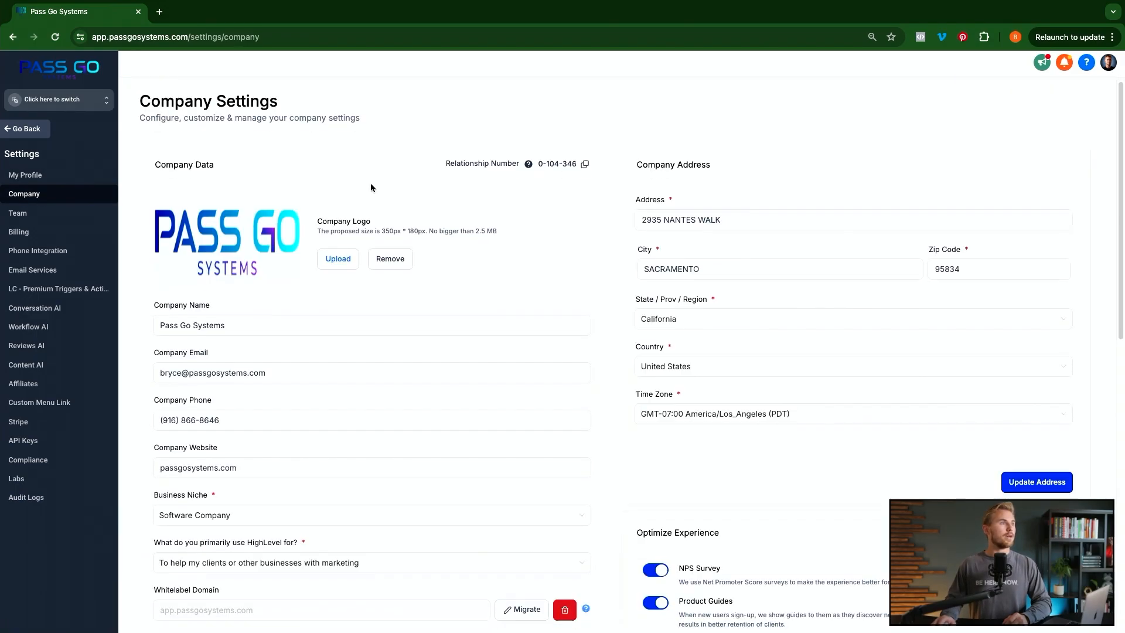
scroll(371, 187, down, 5)
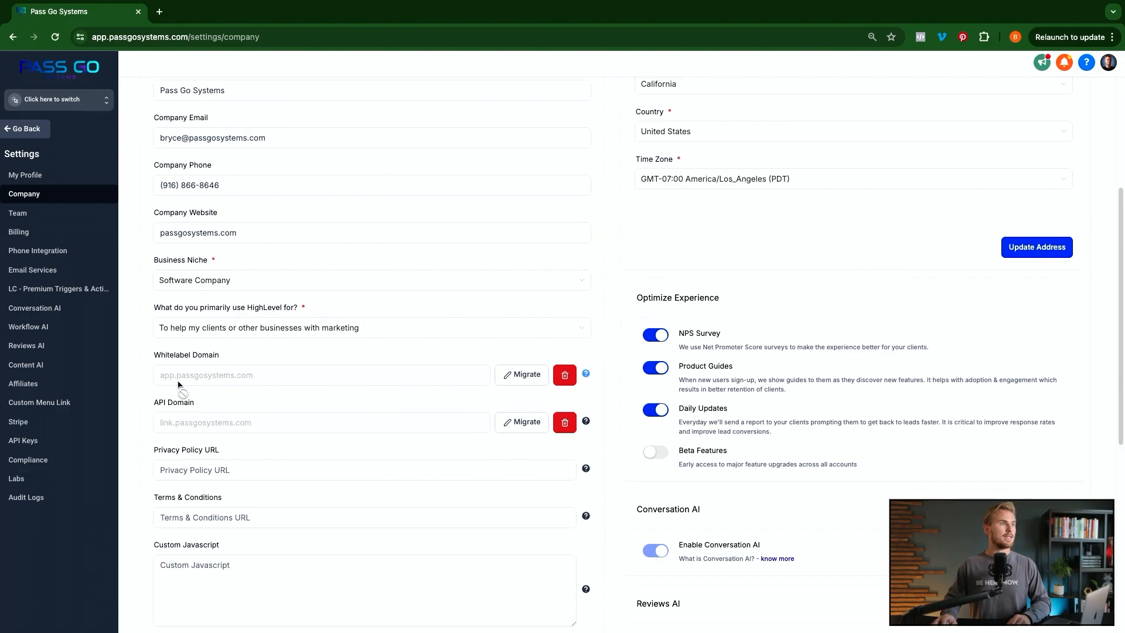
key(Tab)
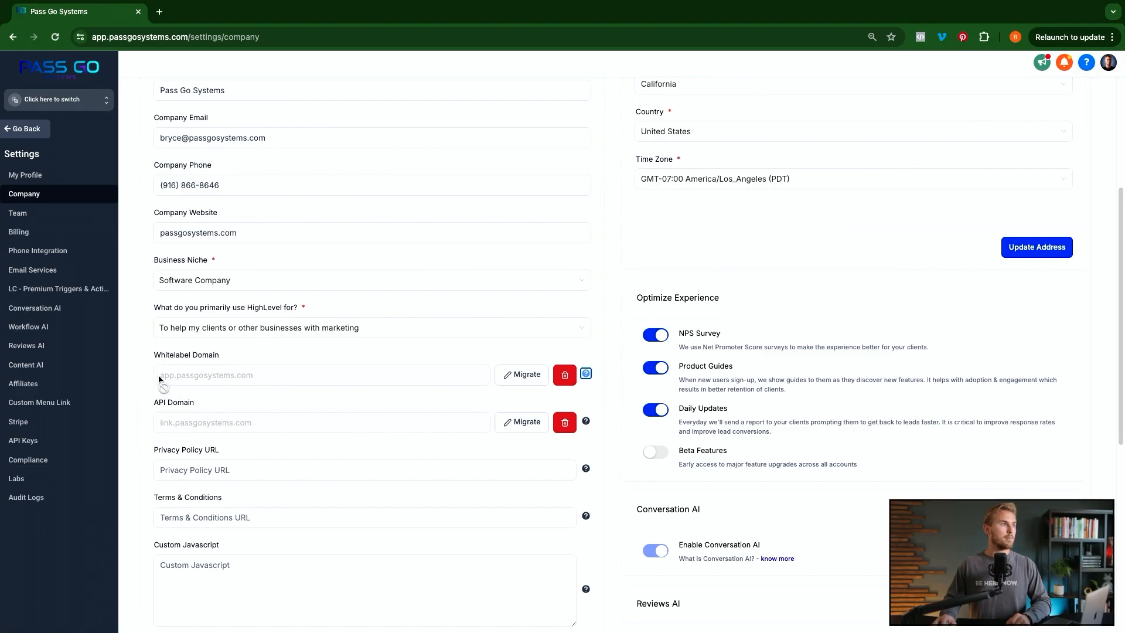
drag(159, 378, 601, 356)
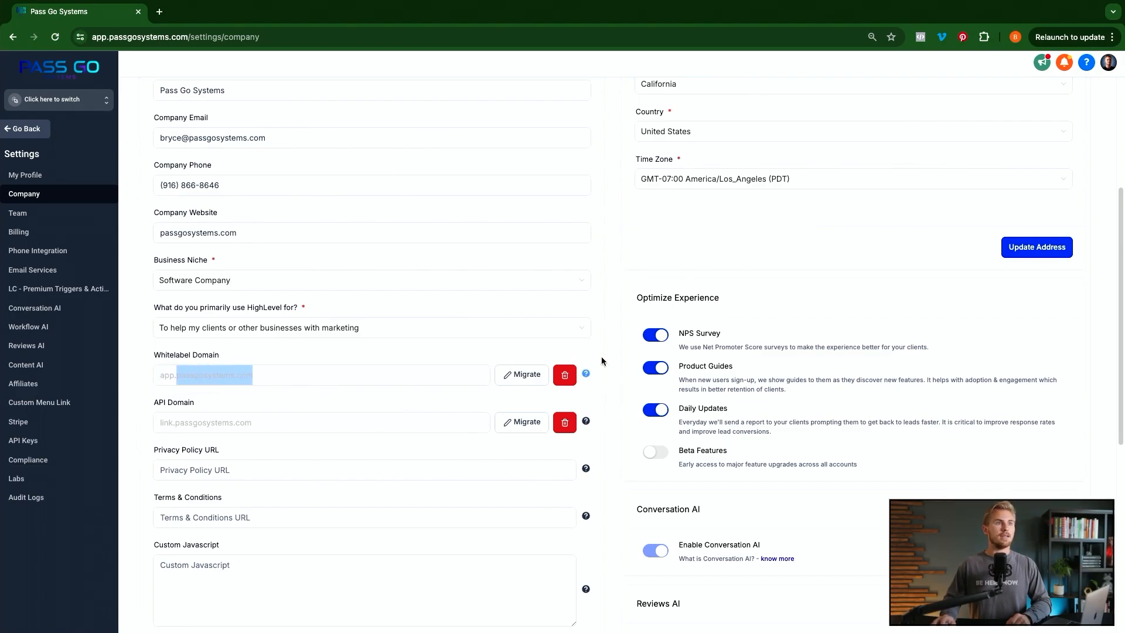
Step: Open the Whitelabel Domain help article and copy the CNAME target whitelabel.ludicrous.cloud from its first instruction
click(586, 373)
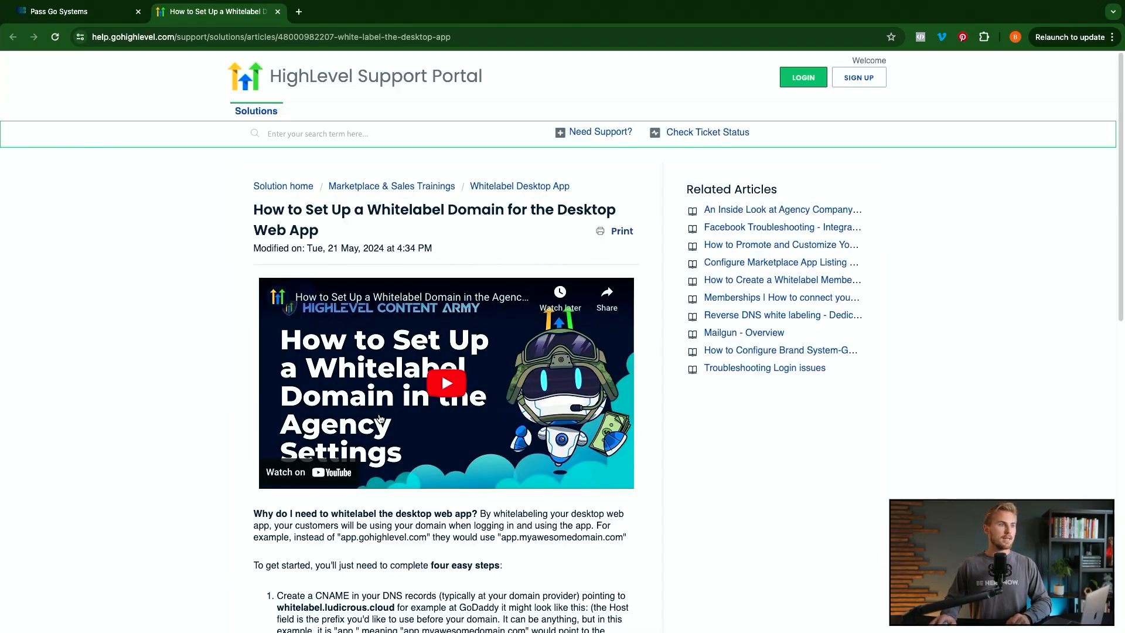
scroll(379, 419, down, 3)
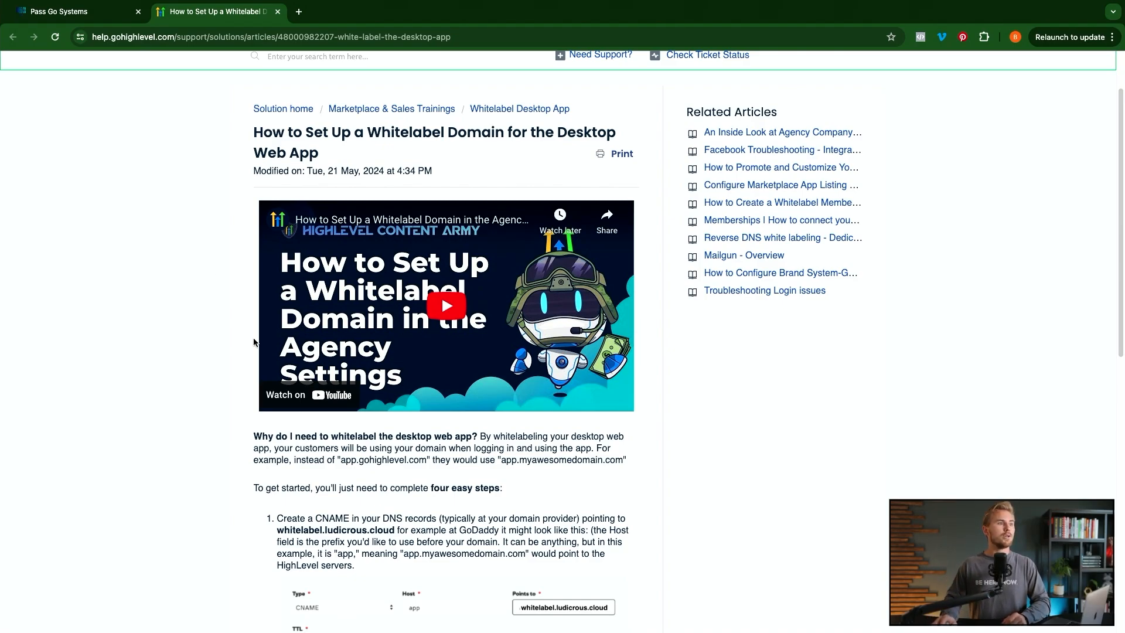
scroll(300, 448, down, 1)
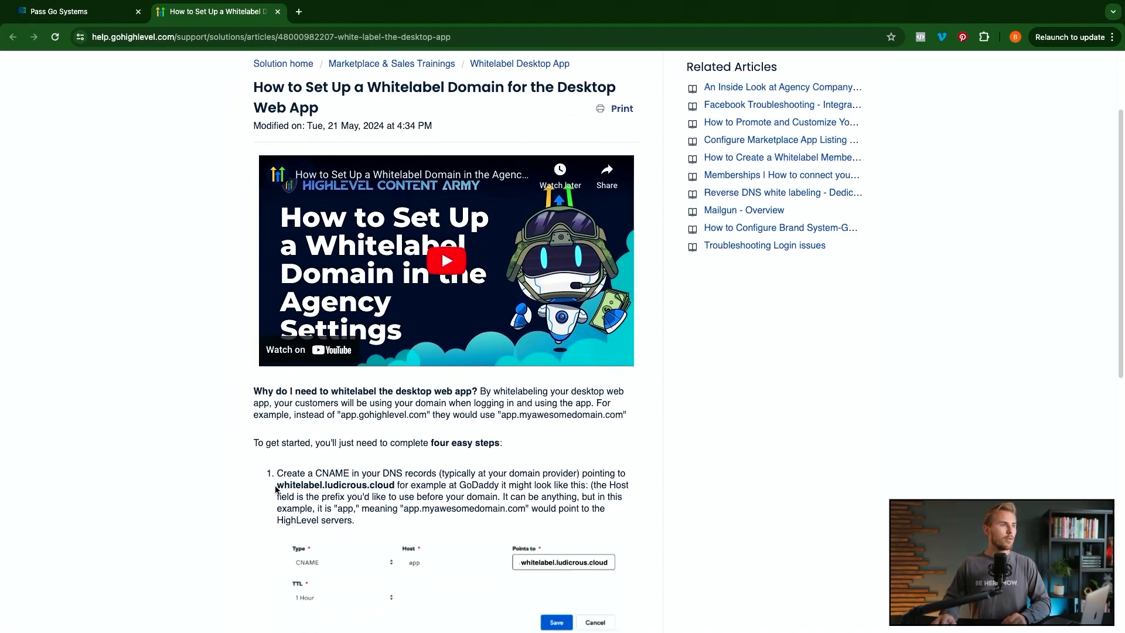
drag(276, 489, 395, 487)
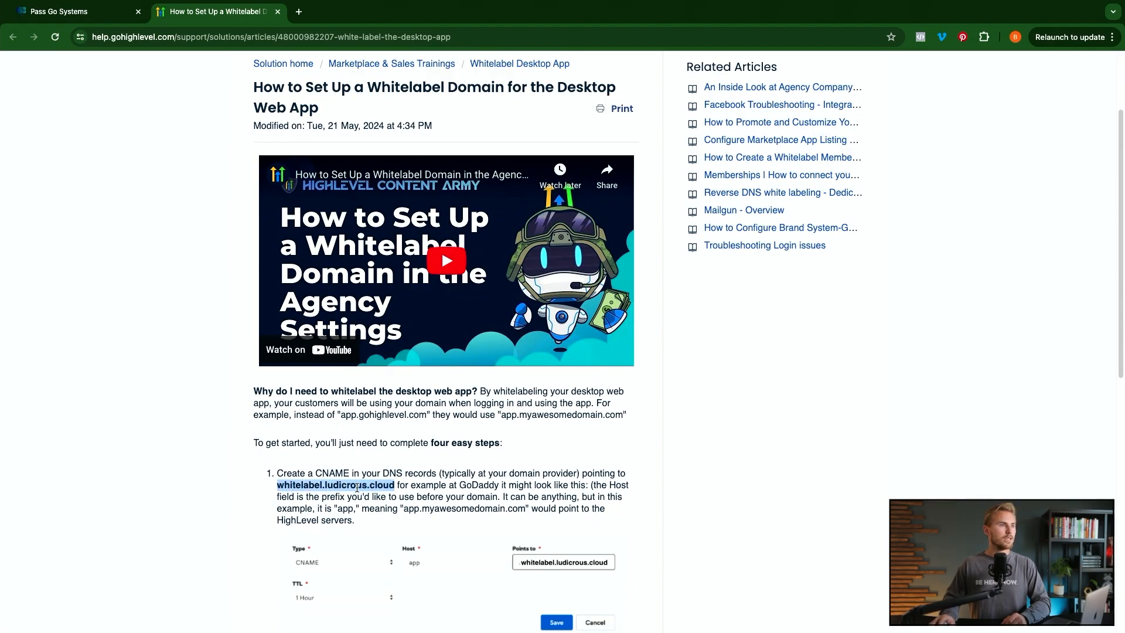
right_click(356, 486)
click(381, 517)
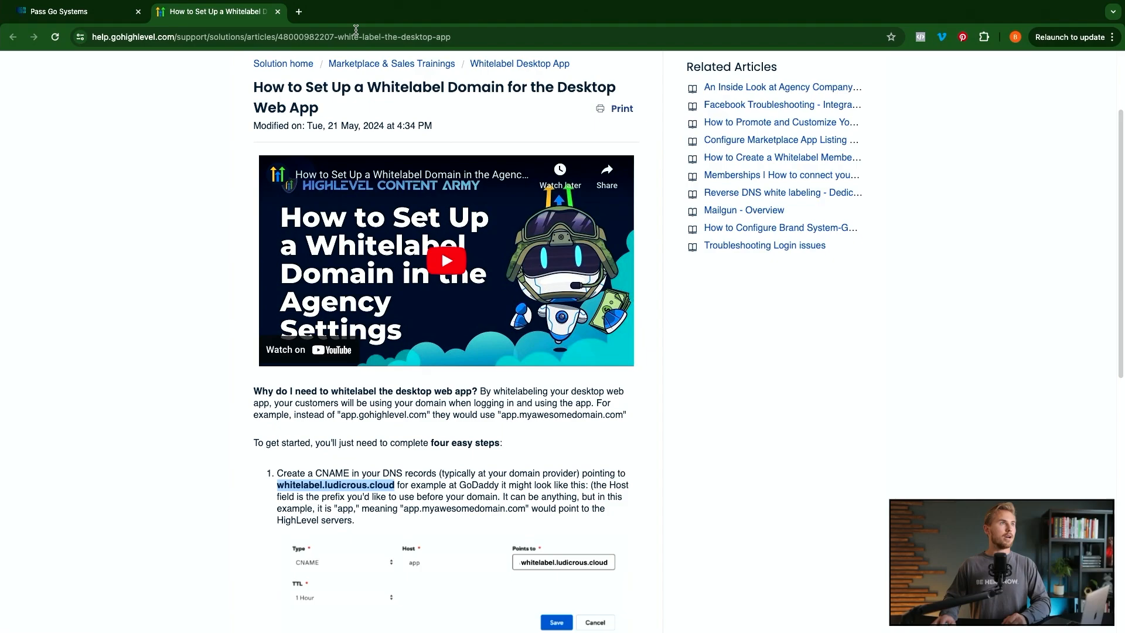
Step: Go to Google Domains in a new tab and open the custom DNS records of passgosystems.com for editing
click(304, 15)
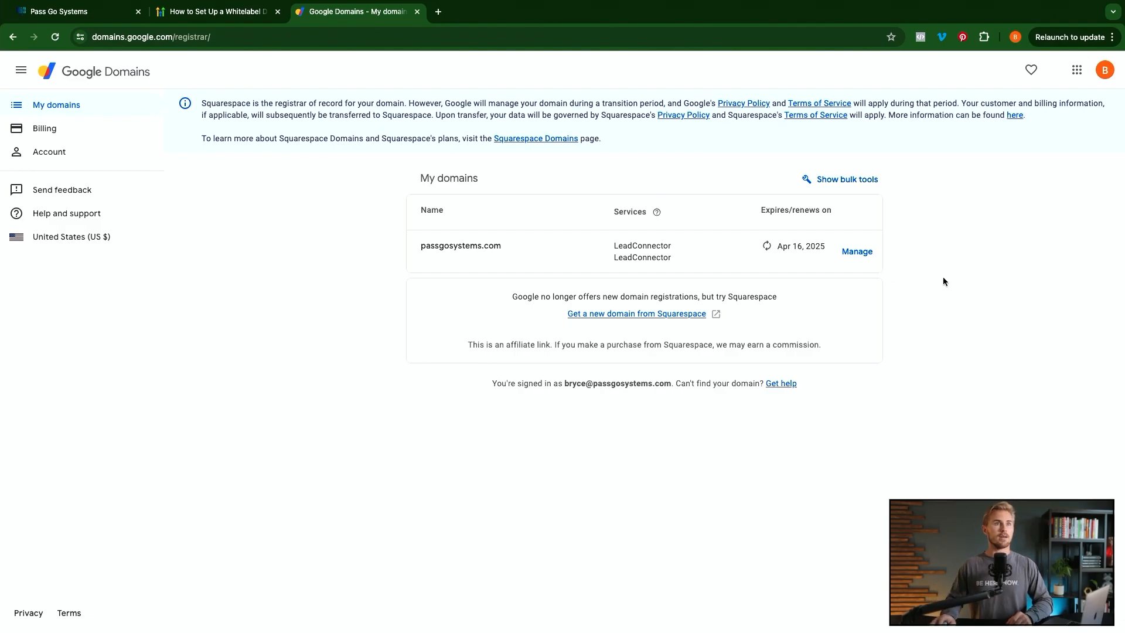
click(857, 251)
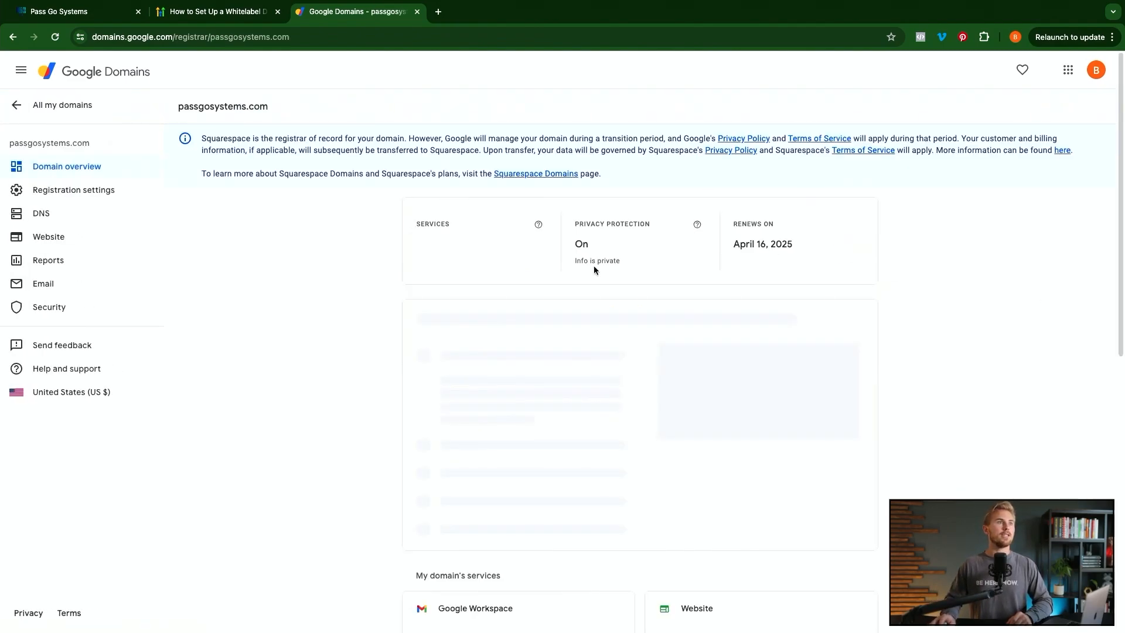
click(47, 215)
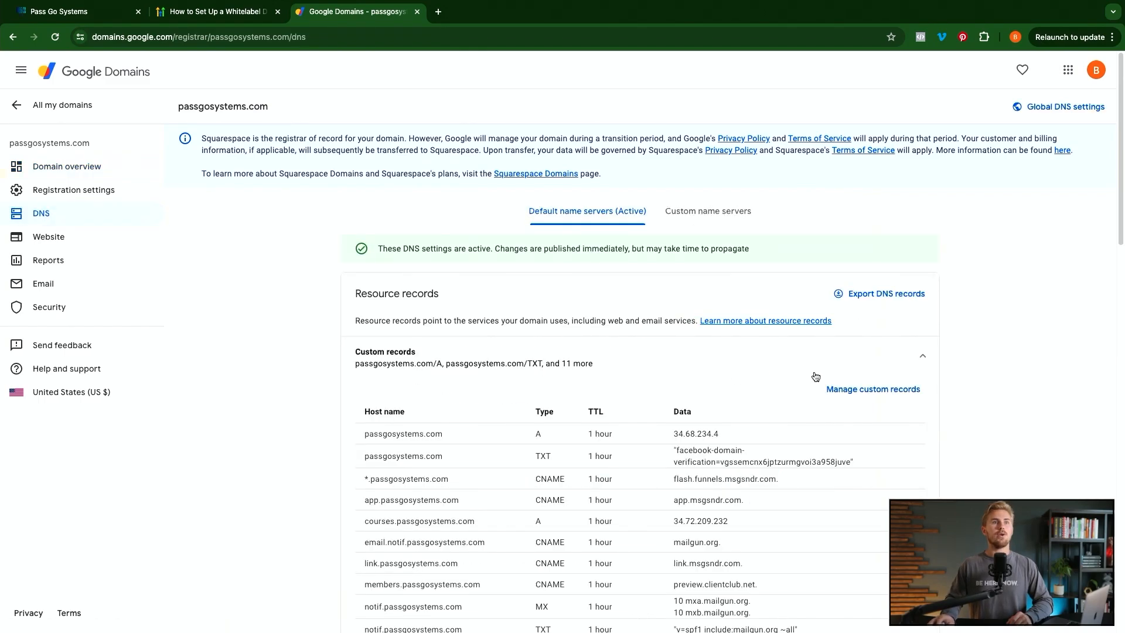
click(863, 391)
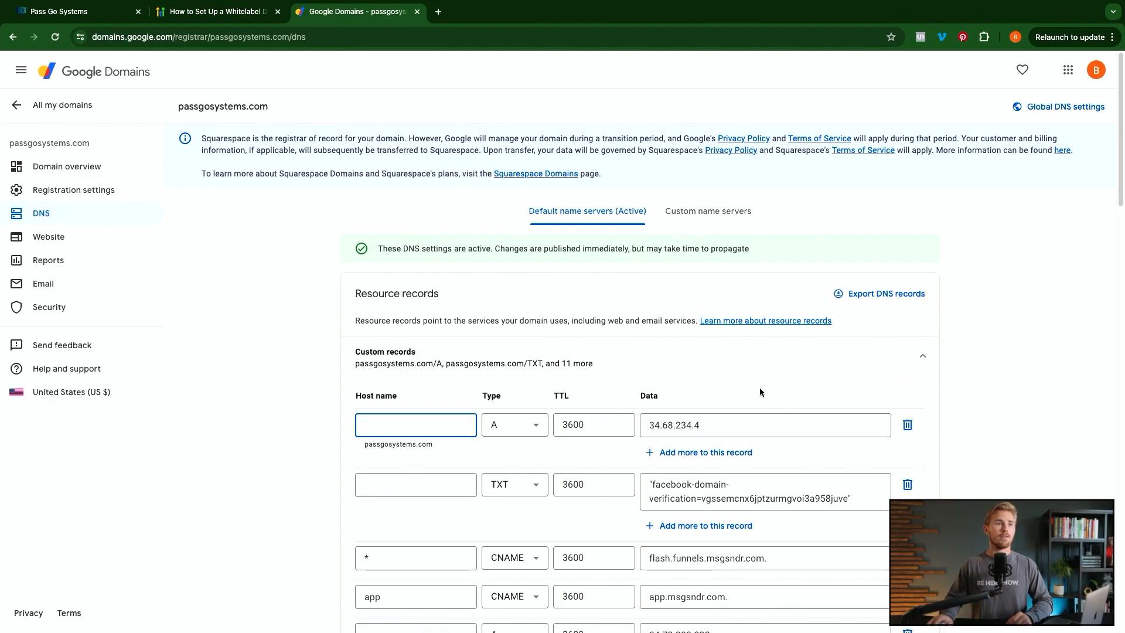
Step: Fill in a new CNAME record with host name app and data whitelabel.ludicrous.cloud, and delete this draft record
scroll(760, 391, down, 8)
scroll(760, 391, down, 5)
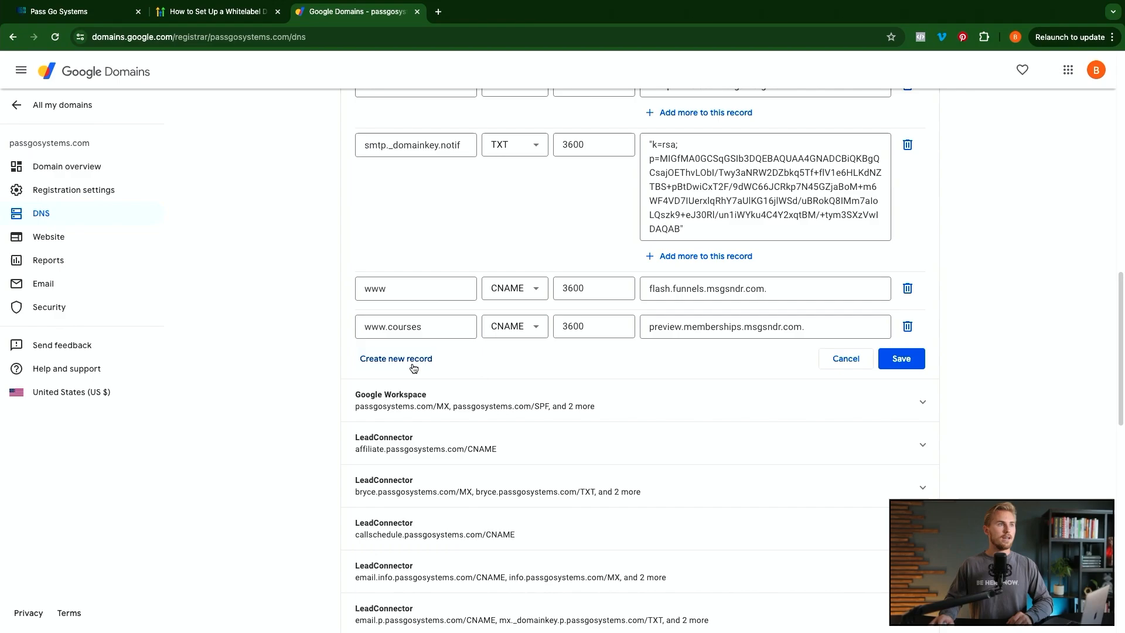
click(421, 359)
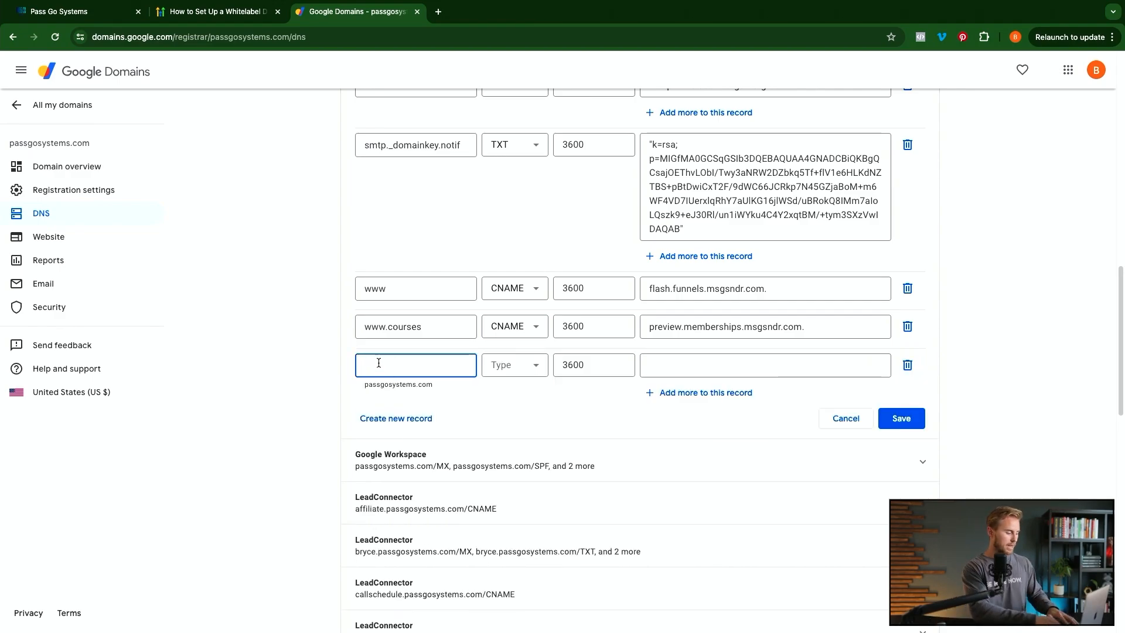
text(app)
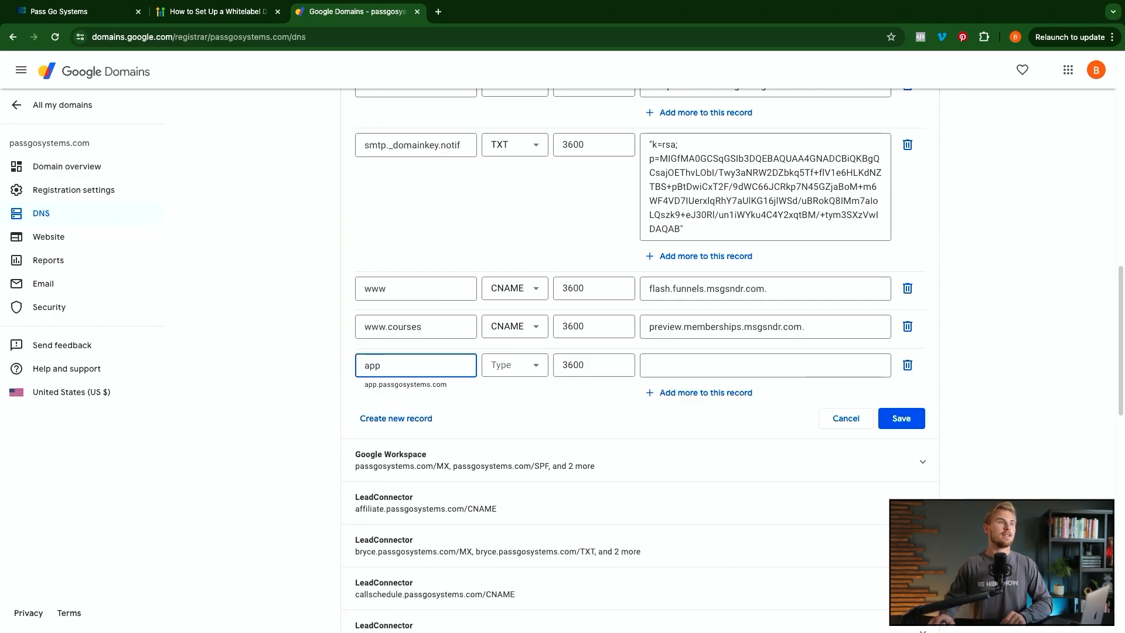
click(527, 364)
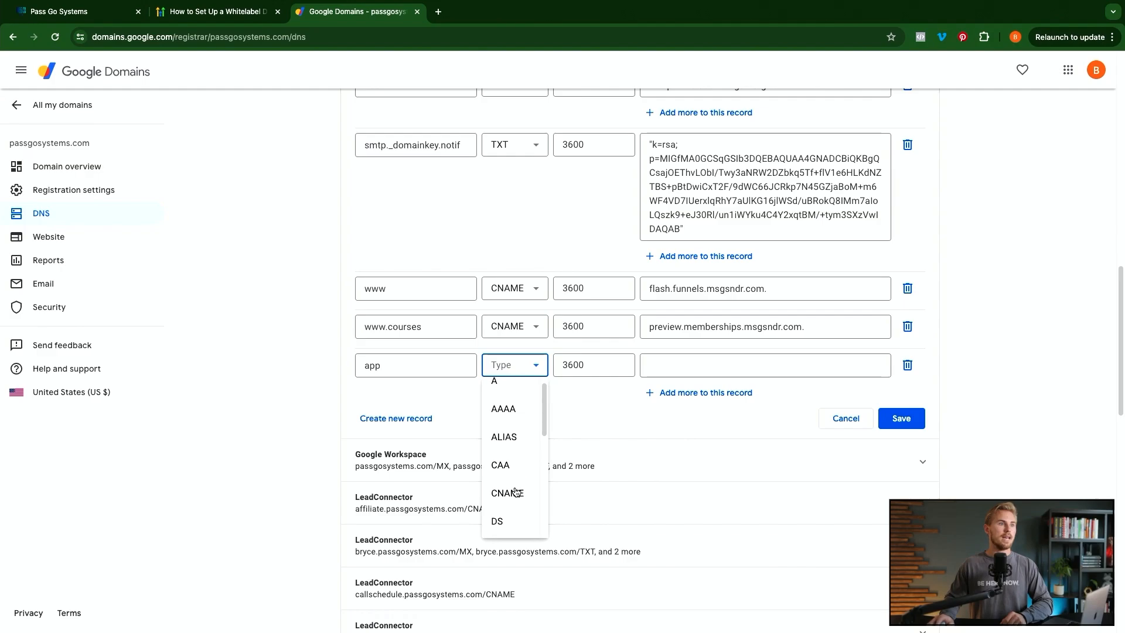
click(514, 494)
click(679, 365)
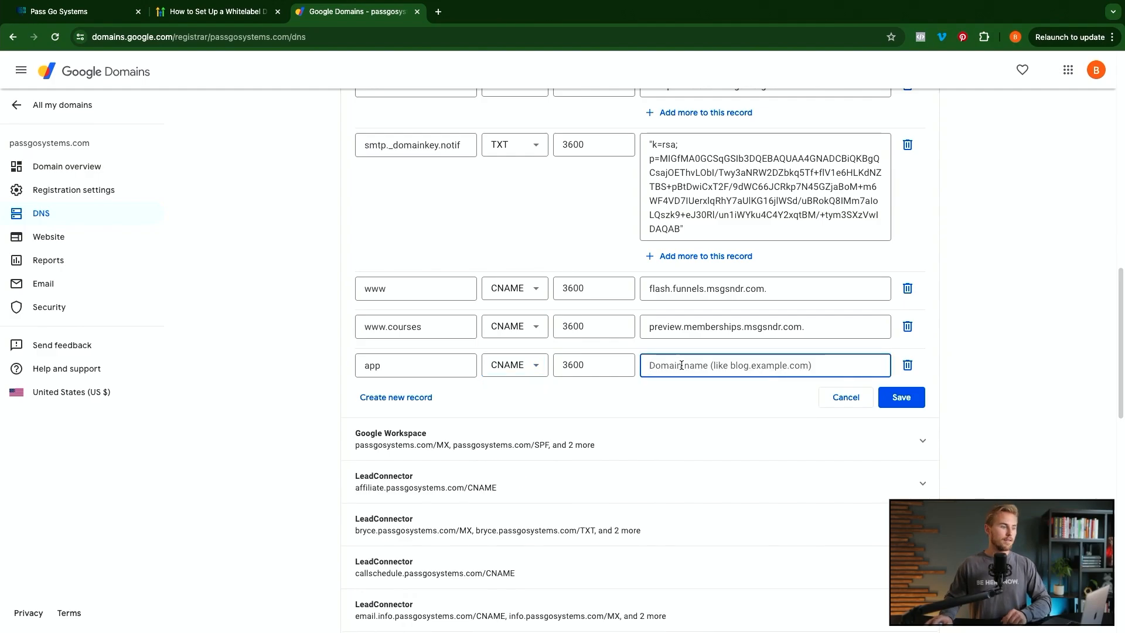
key(ctrl+v)
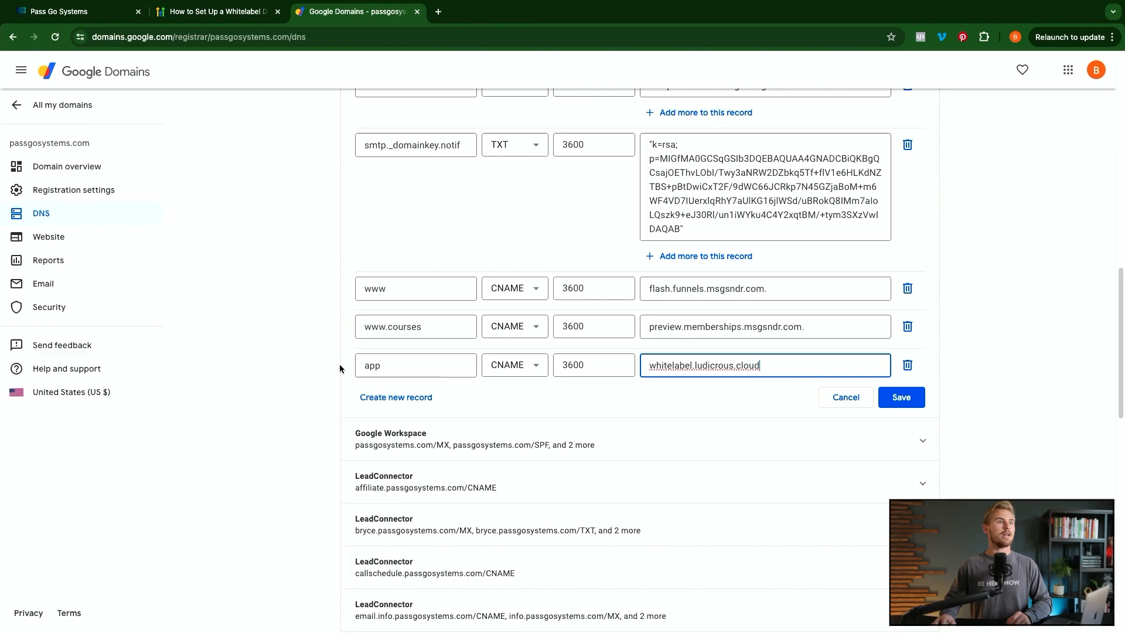
click(909, 366)
Step: Load app.passgosystems.com in a guest browser window to check the whitelabel domain's address
click(76, 11)
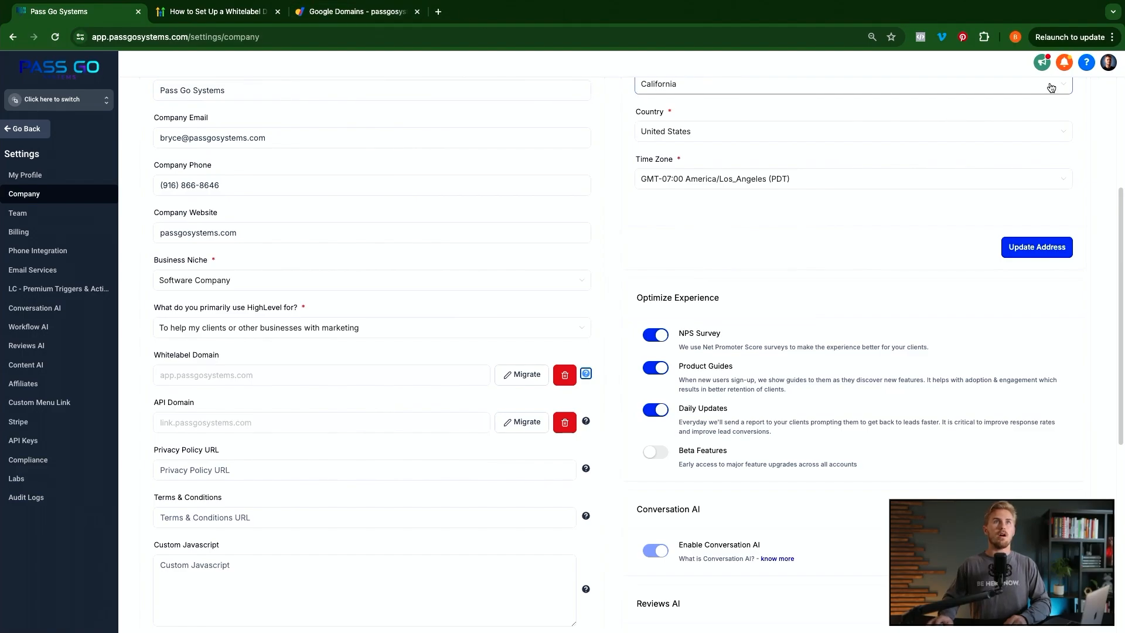
click(1014, 38)
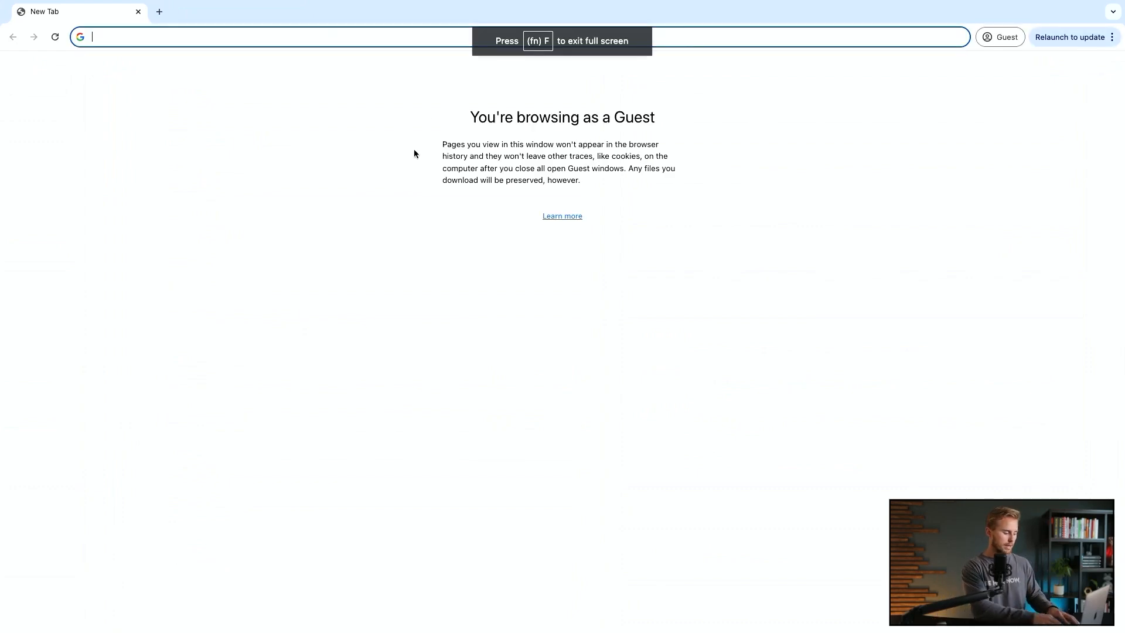
text(app.pass)
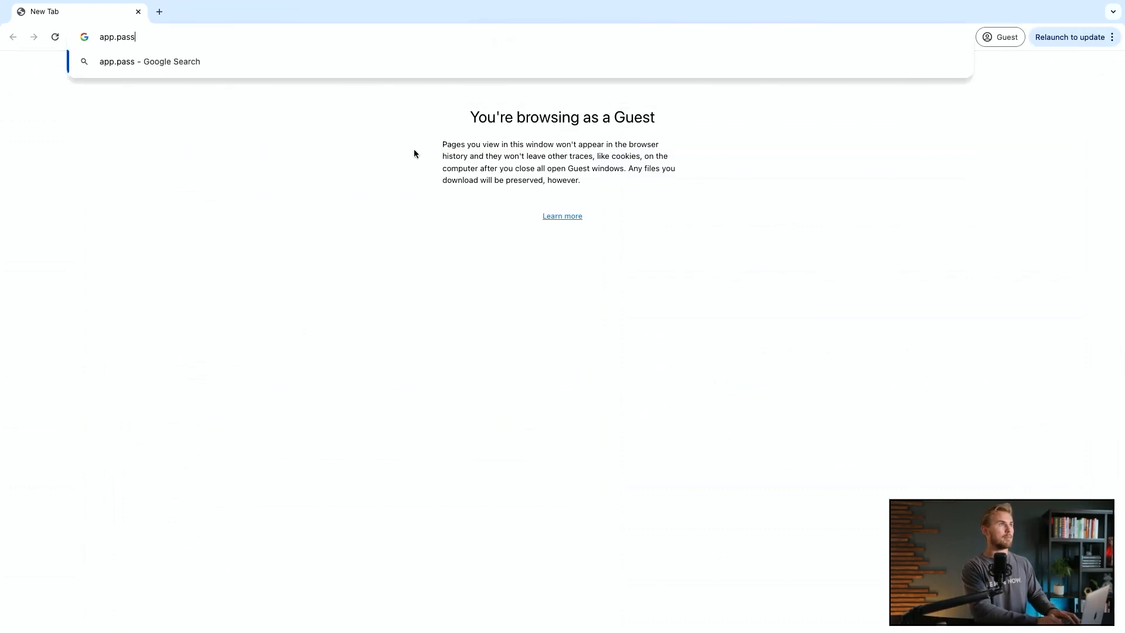
text(gosystems.com)
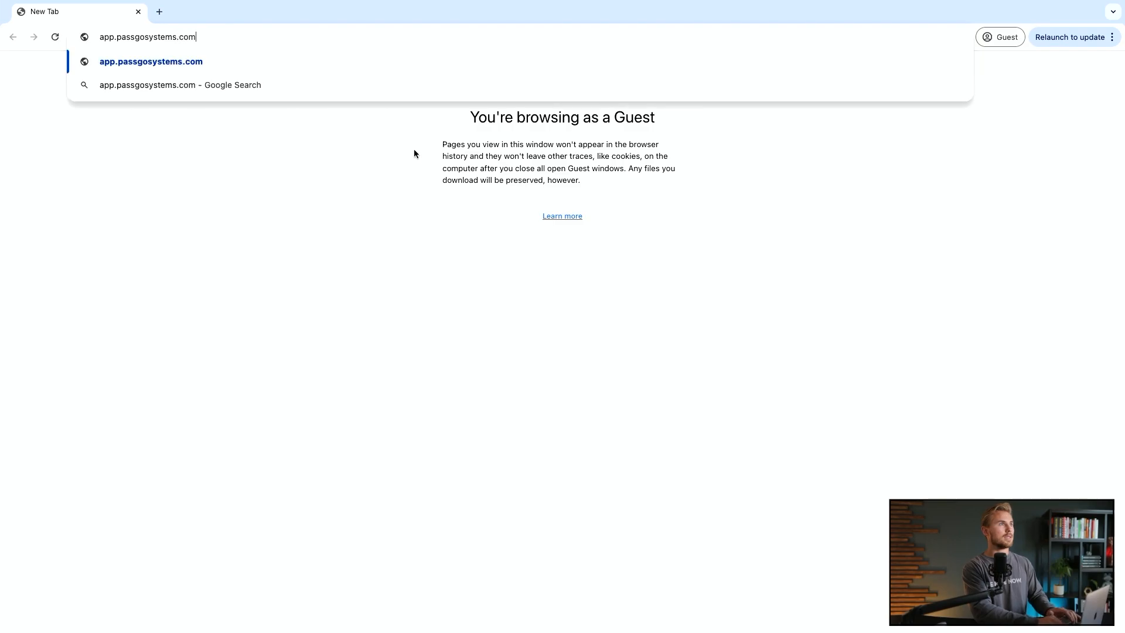
key(Return)
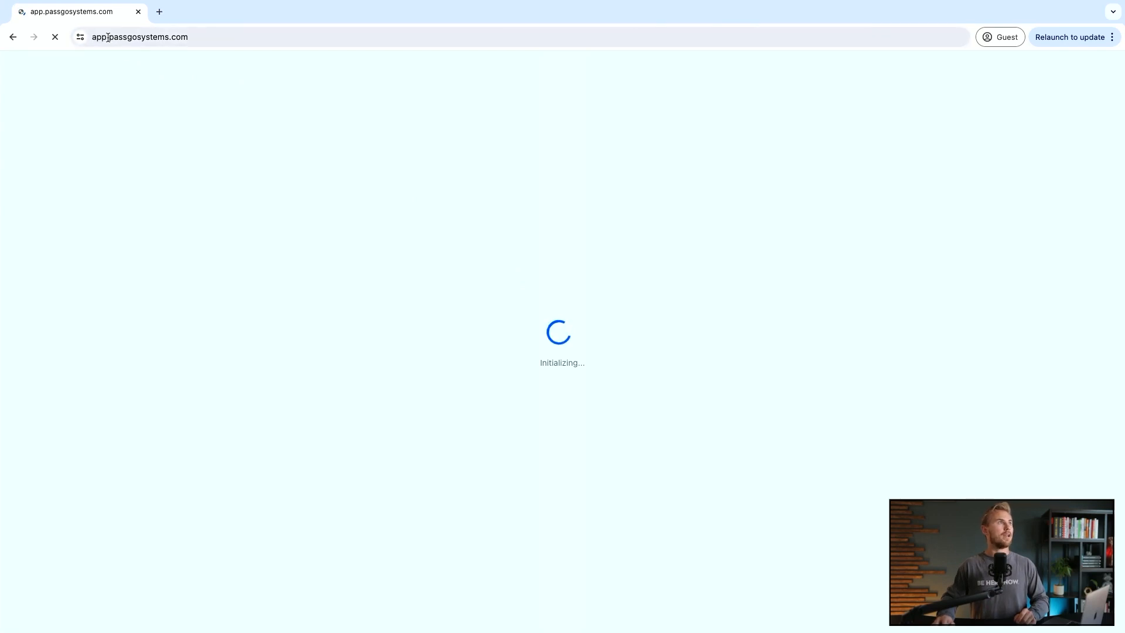
drag(108, 37, 195, 39)
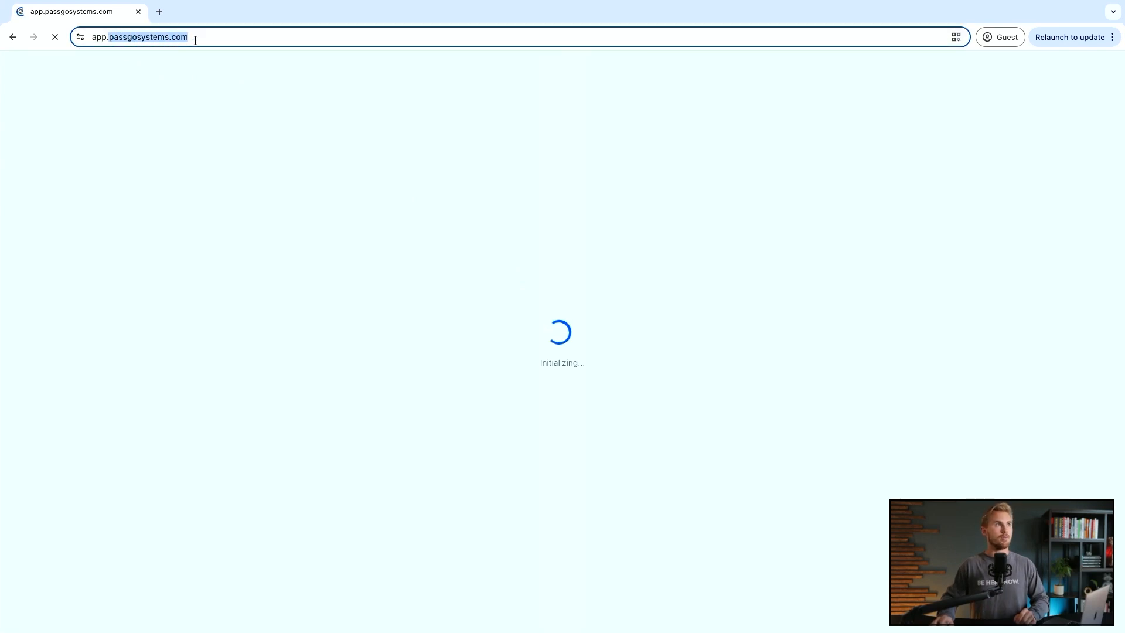
click(220, 186)
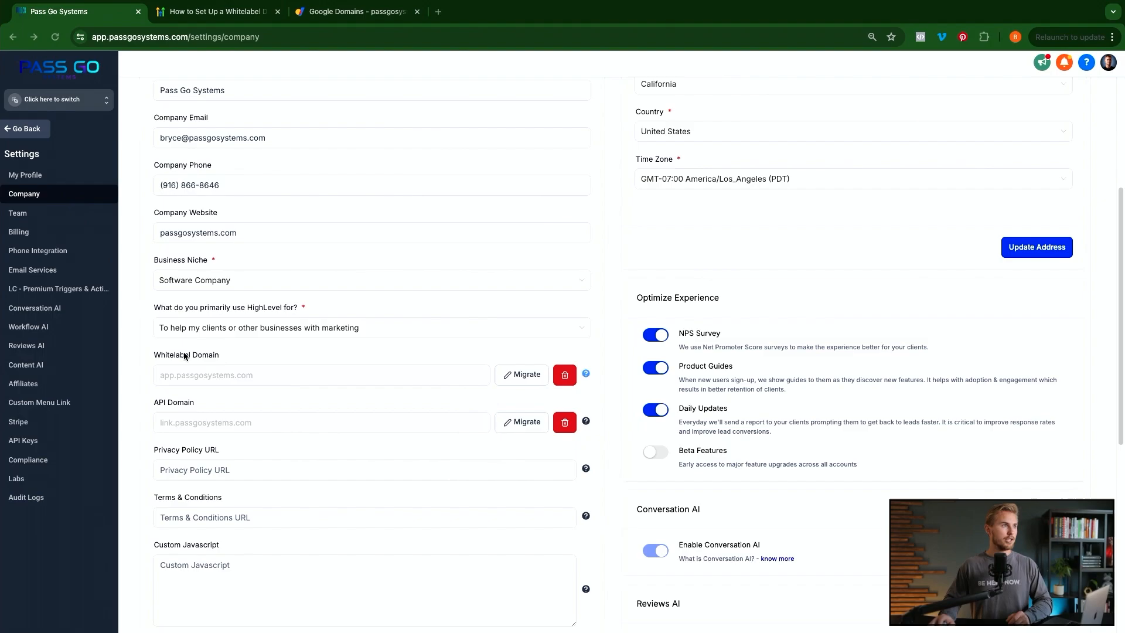
Step: Return from the company settings to the agency level and open the list of sub-accounts
scroll(333, 410, up, 5)
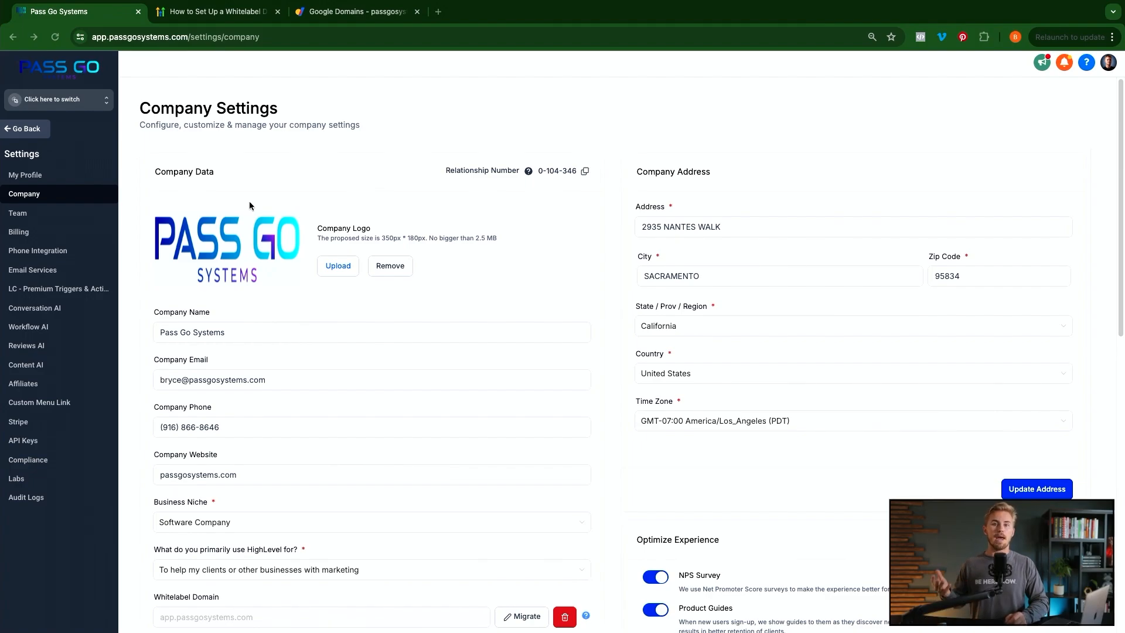
click(24, 131)
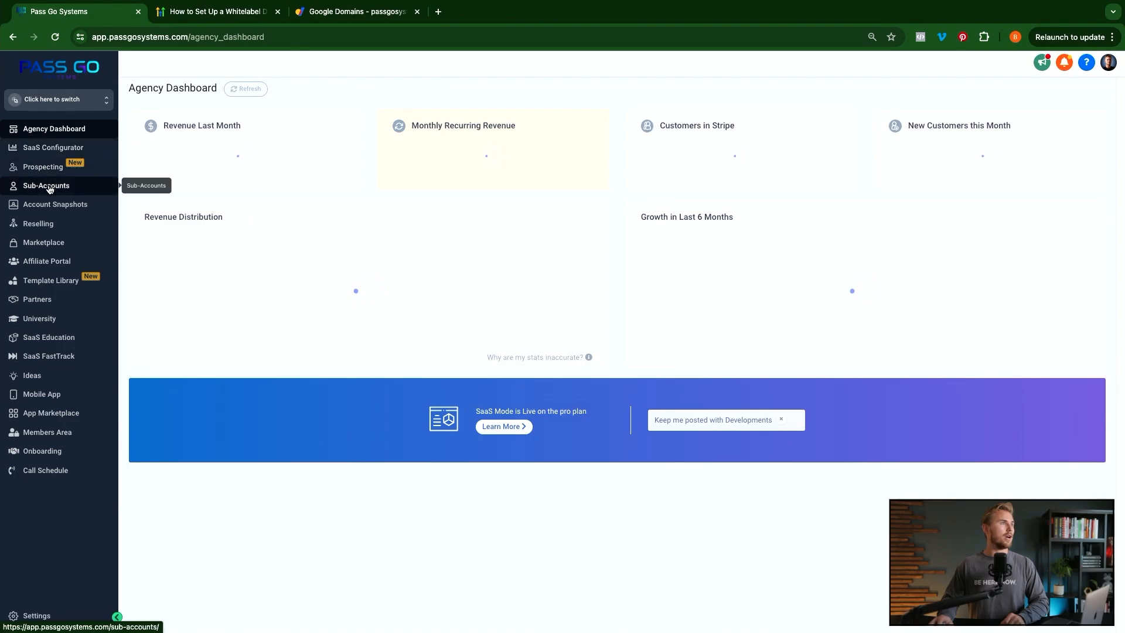
click(49, 187)
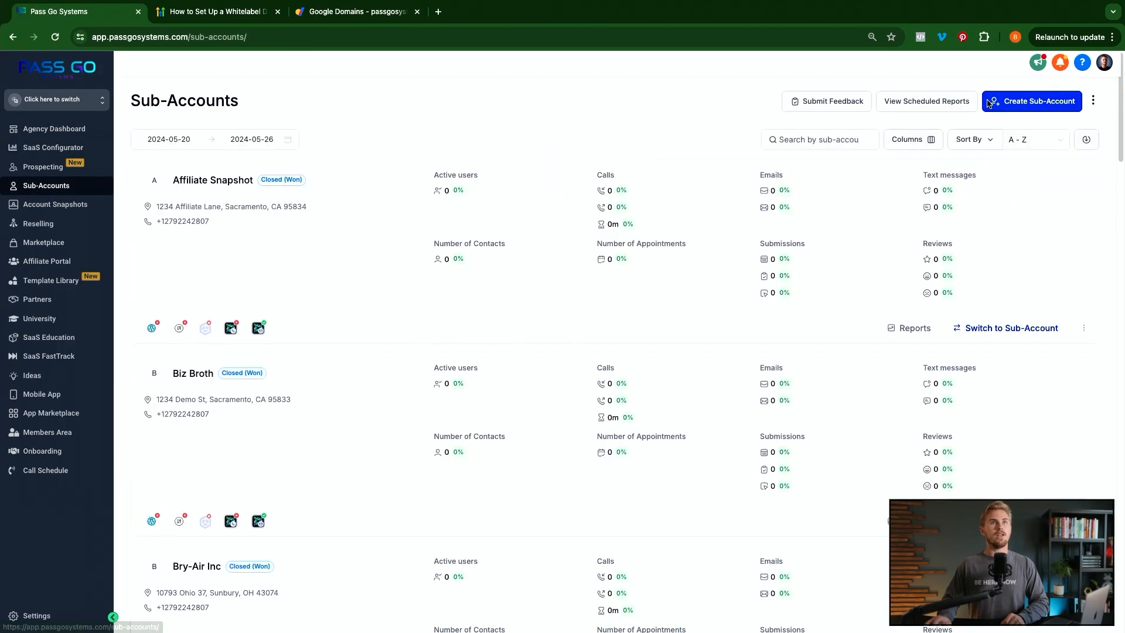
Step: Start creating a new sub-account as a Regular Account and choose the Blank Snapshot template
click(1035, 103)
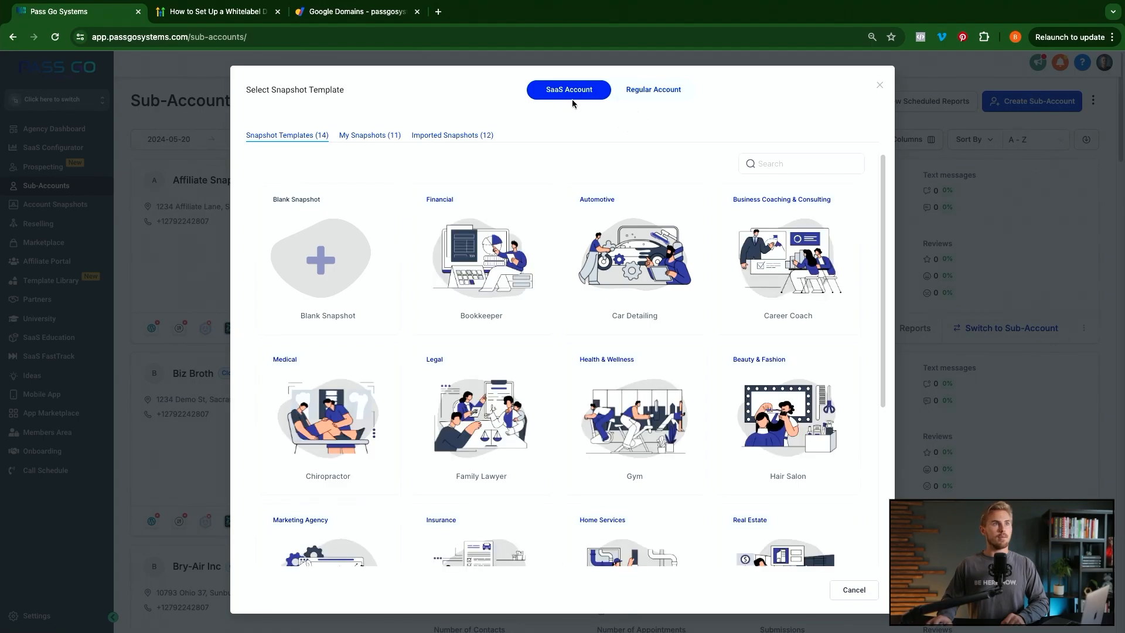
click(655, 94)
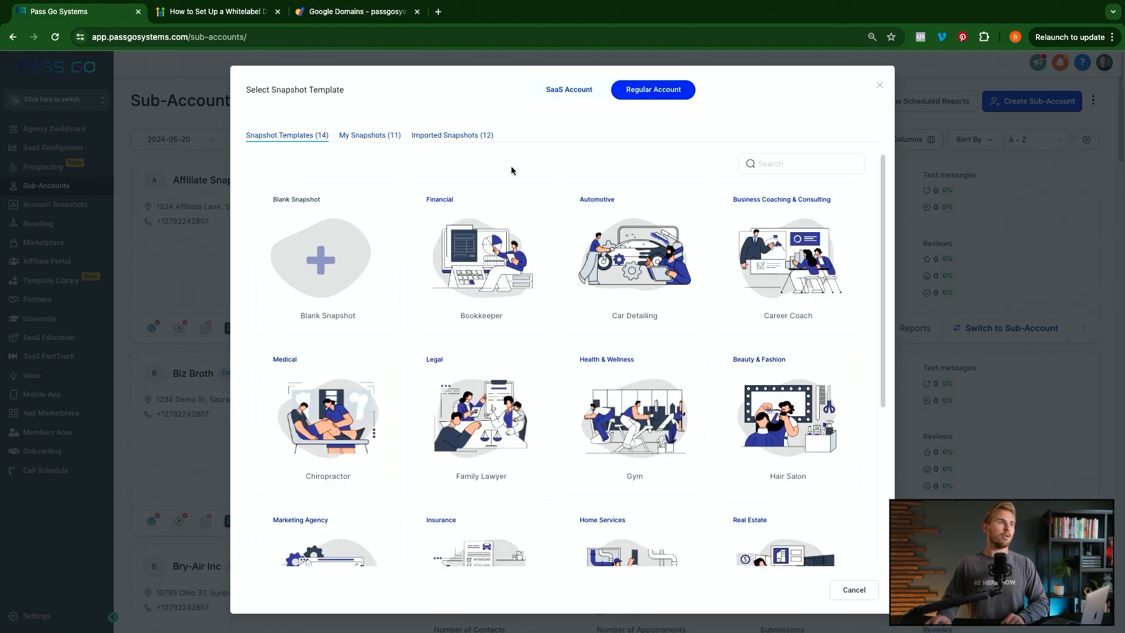
mouse_move(374, 237)
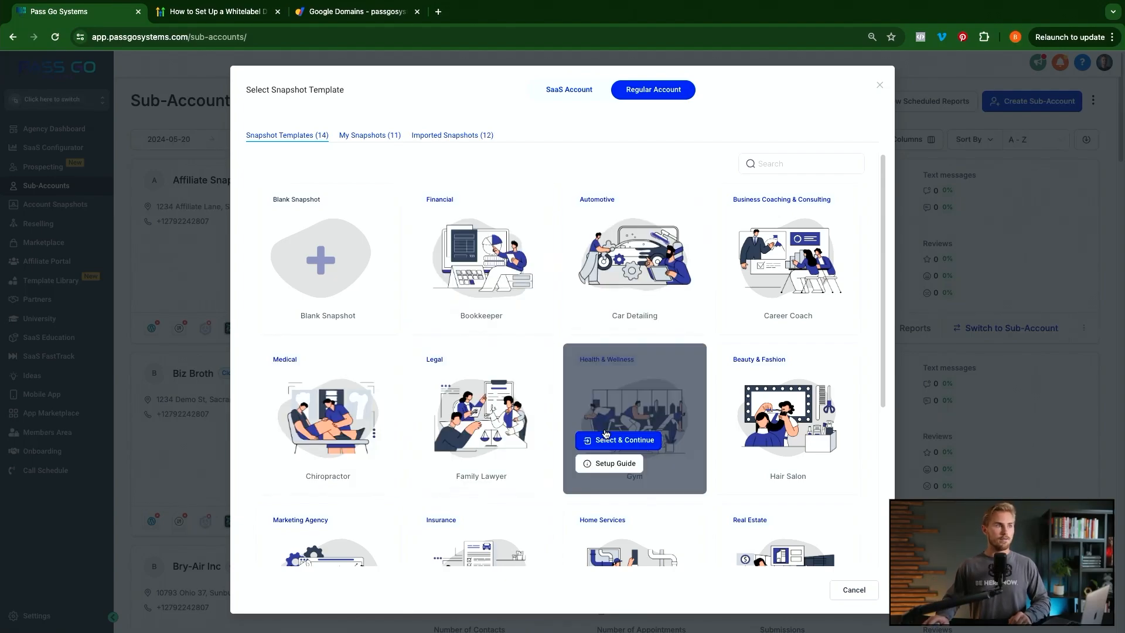
scroll(607, 432, down, 2)
scroll(607, 433, down, 3)
scroll(607, 434, up, 5)
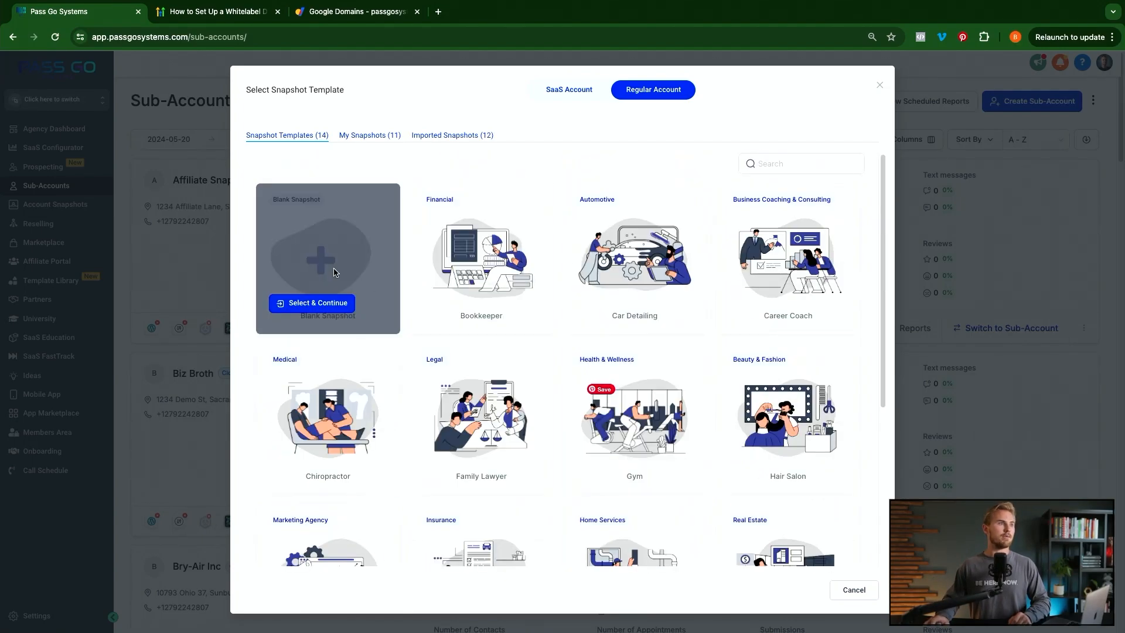
click(319, 303)
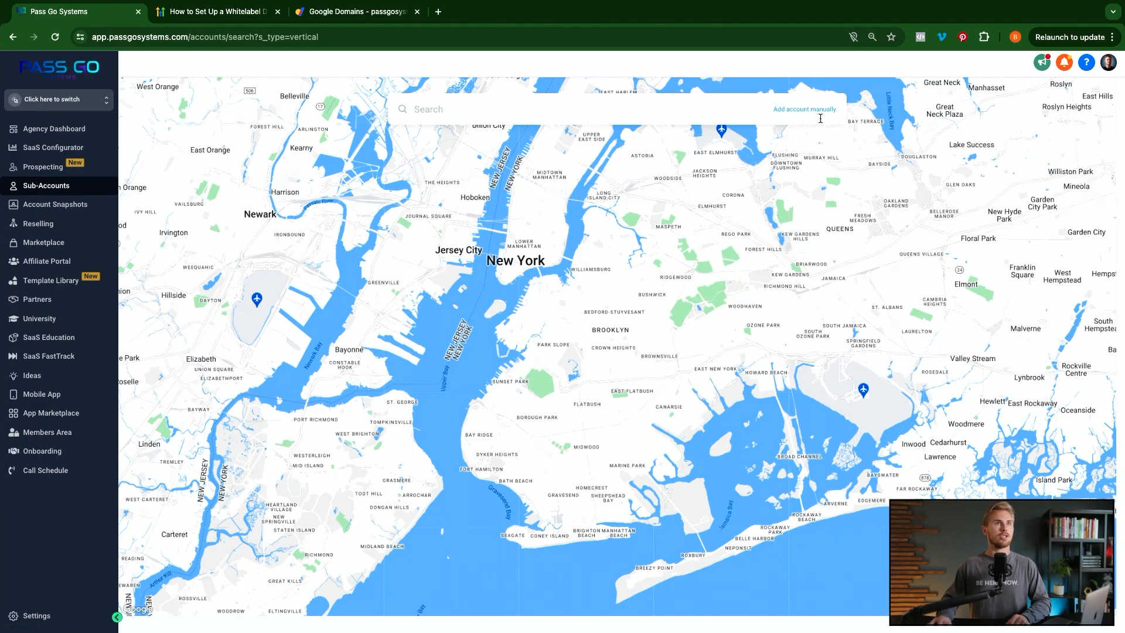
Step: Add the account manually with the contact's details, business name Test Account, niche Software Company, address, phone and America/Los_Angeles time zone, and save it
click(797, 110)
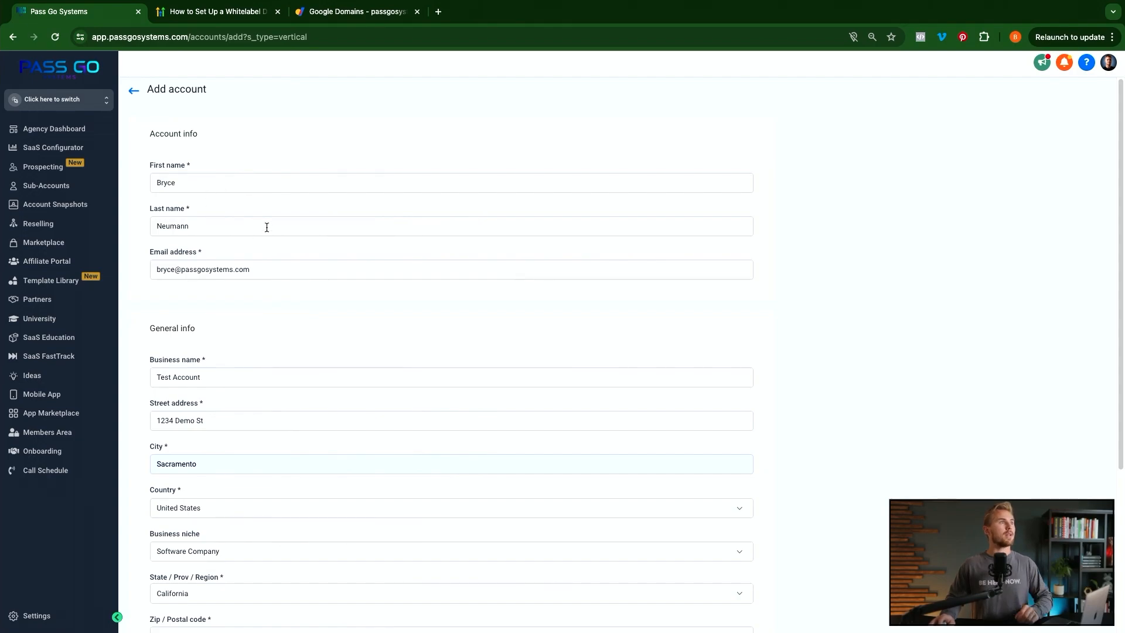
scroll(264, 336, down, 2)
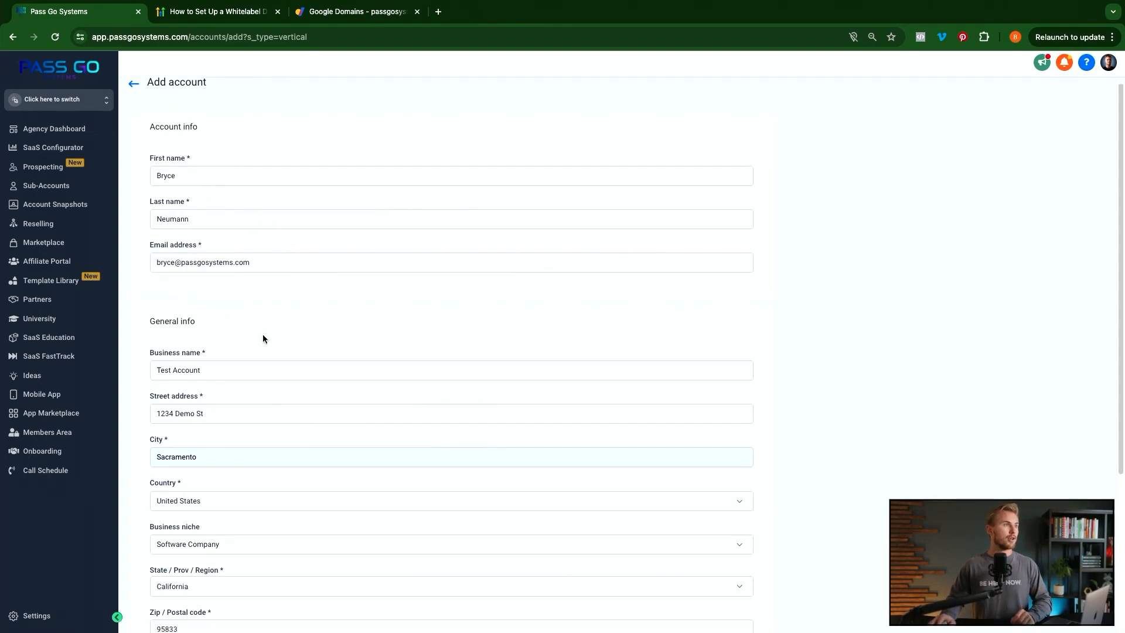
scroll(268, 364, down, 3)
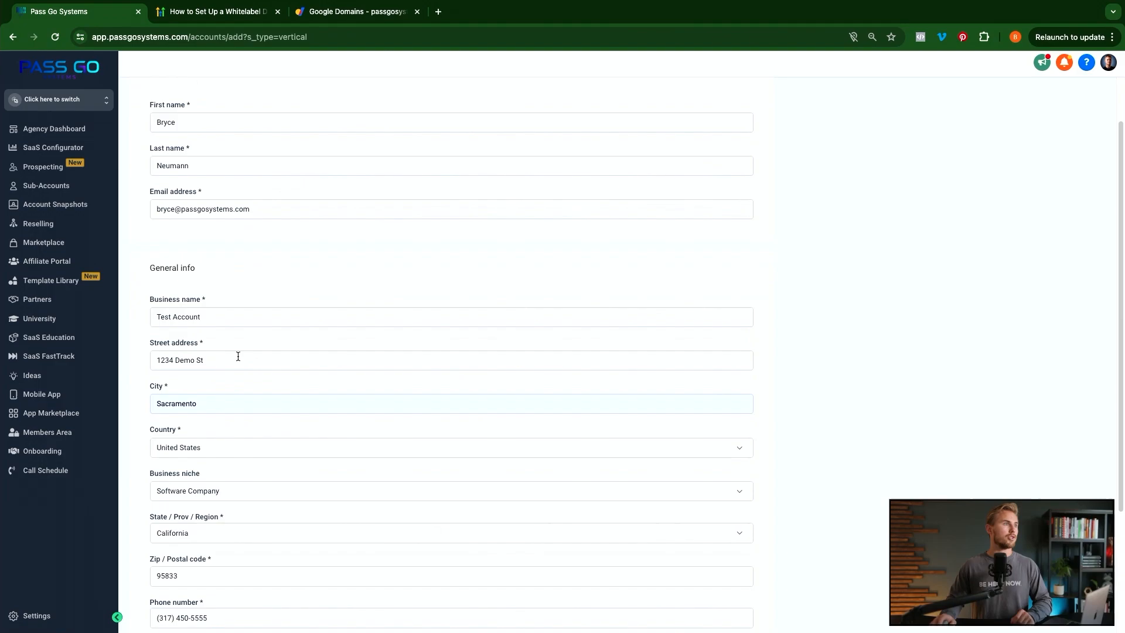
scroll(217, 398, down, 2)
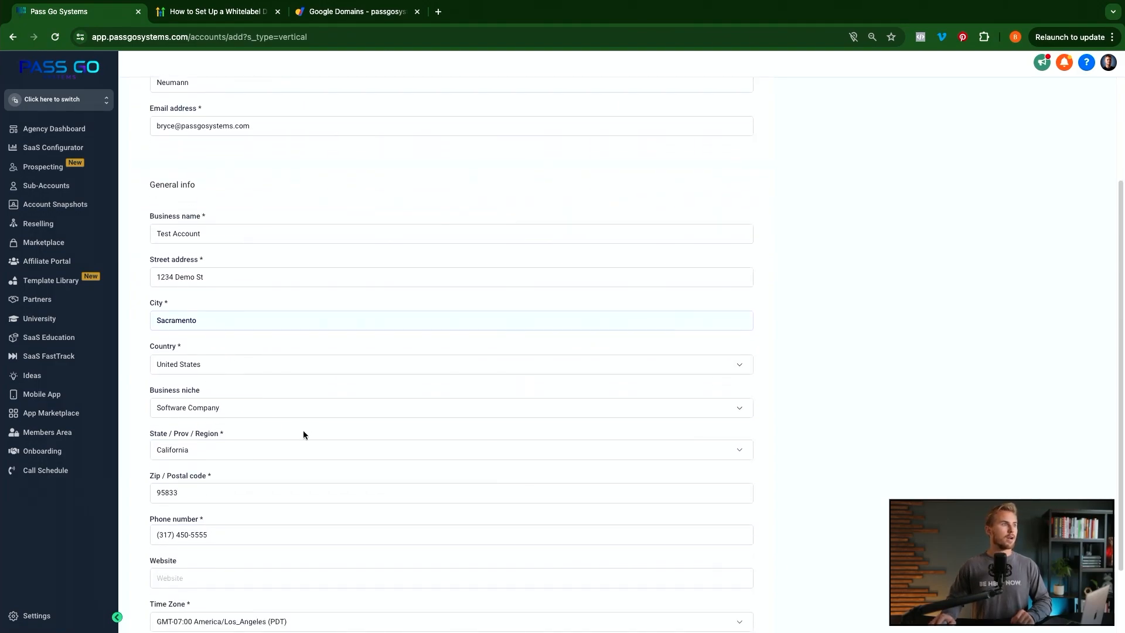
scroll(234, 419, down, 2)
scroll(242, 442, down, 2)
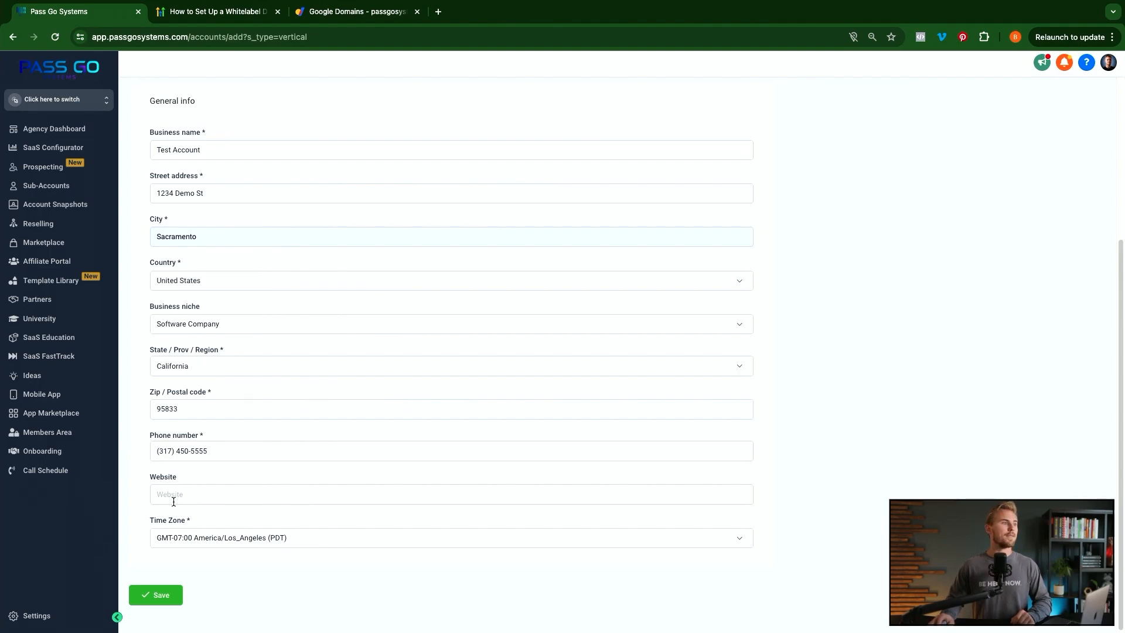
click(155, 596)
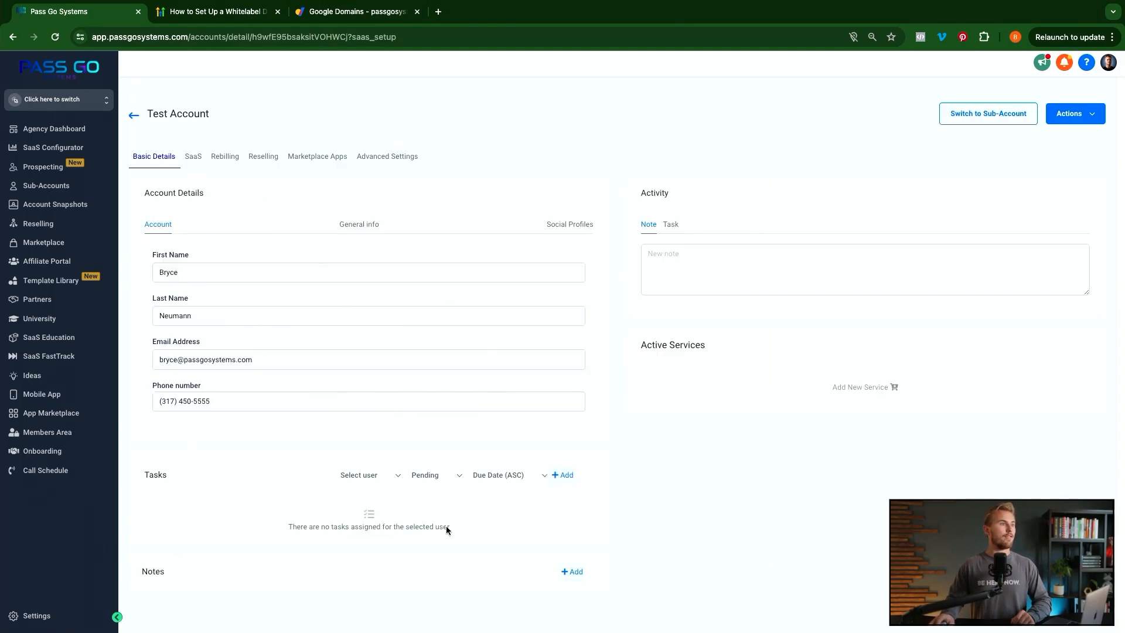
Step: Switch to the Test Account sub-account and open the My Staff page in its settings
click(62, 103)
scroll(208, 202, down, 10)
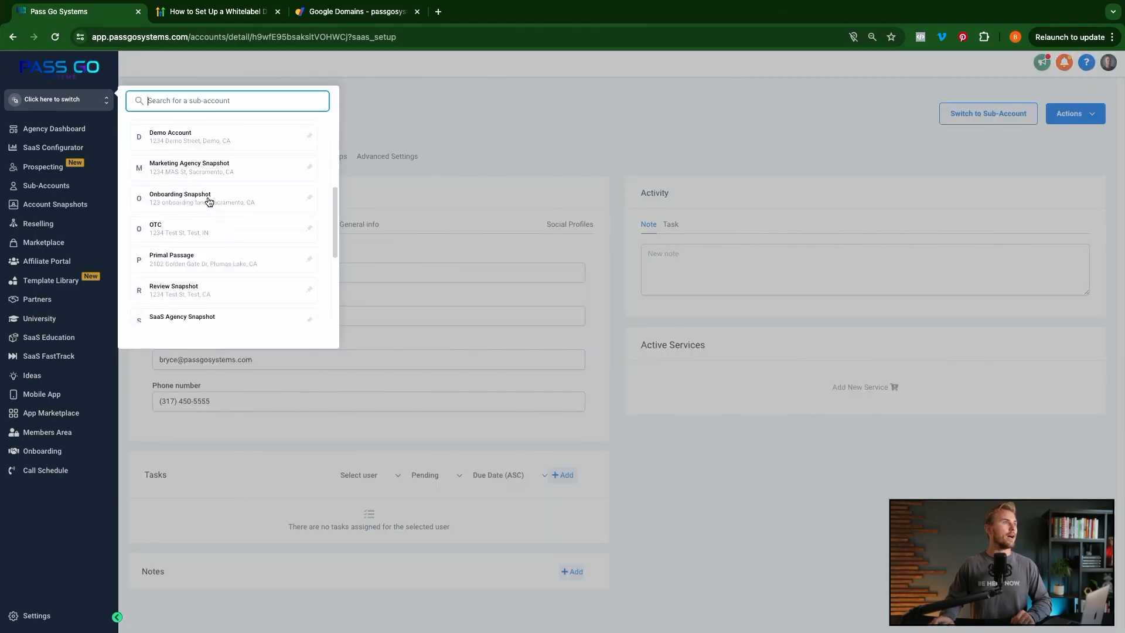
click(195, 207)
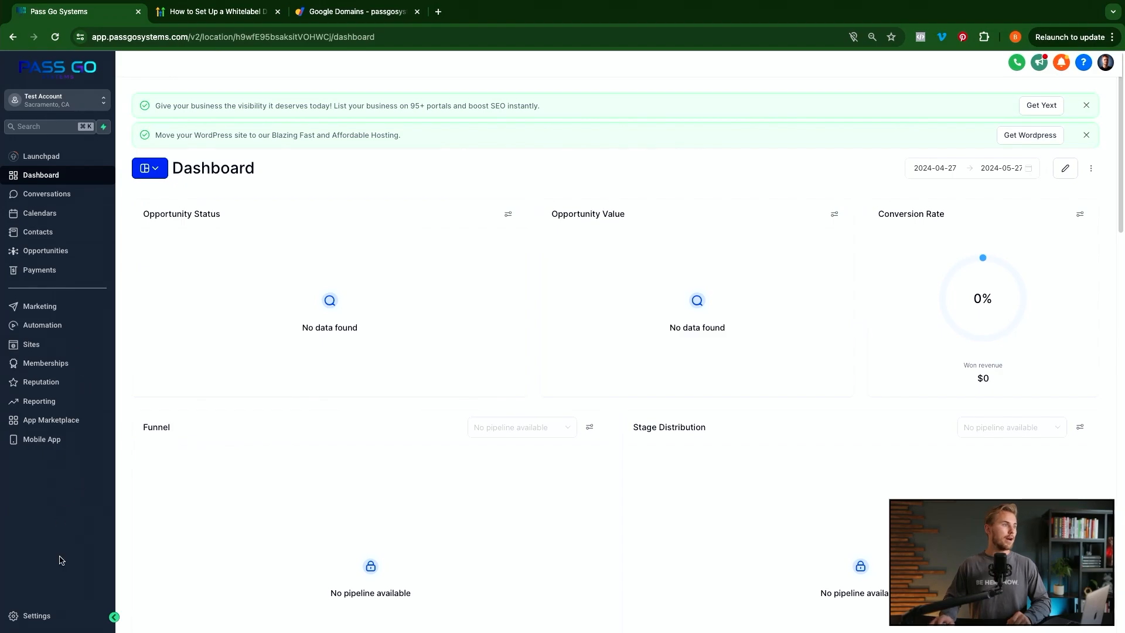
click(44, 618)
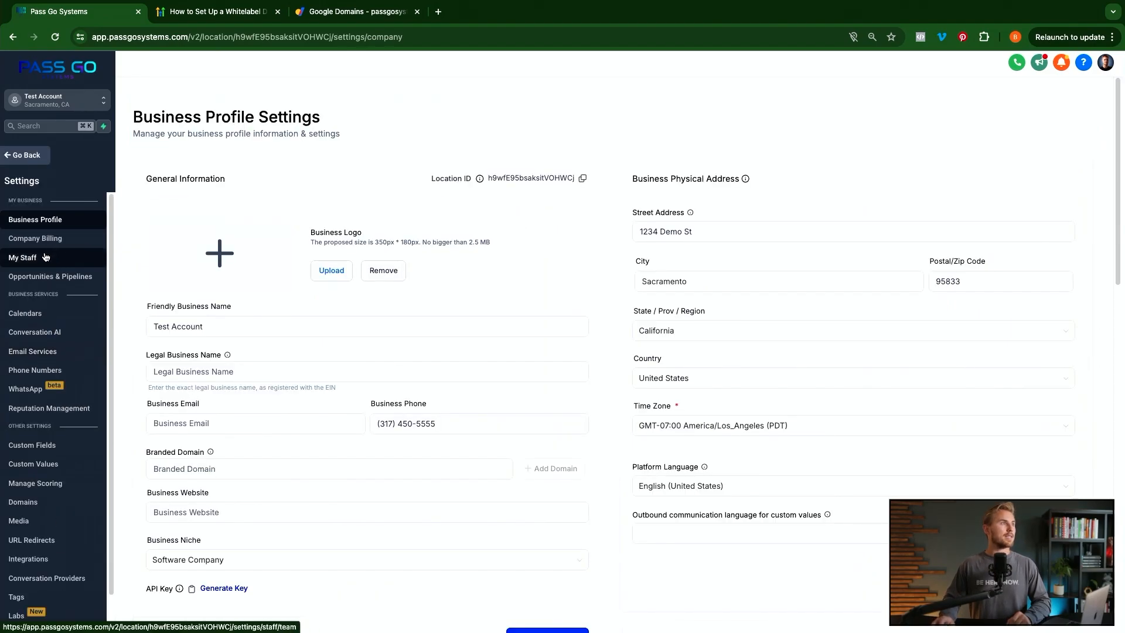
click(59, 262)
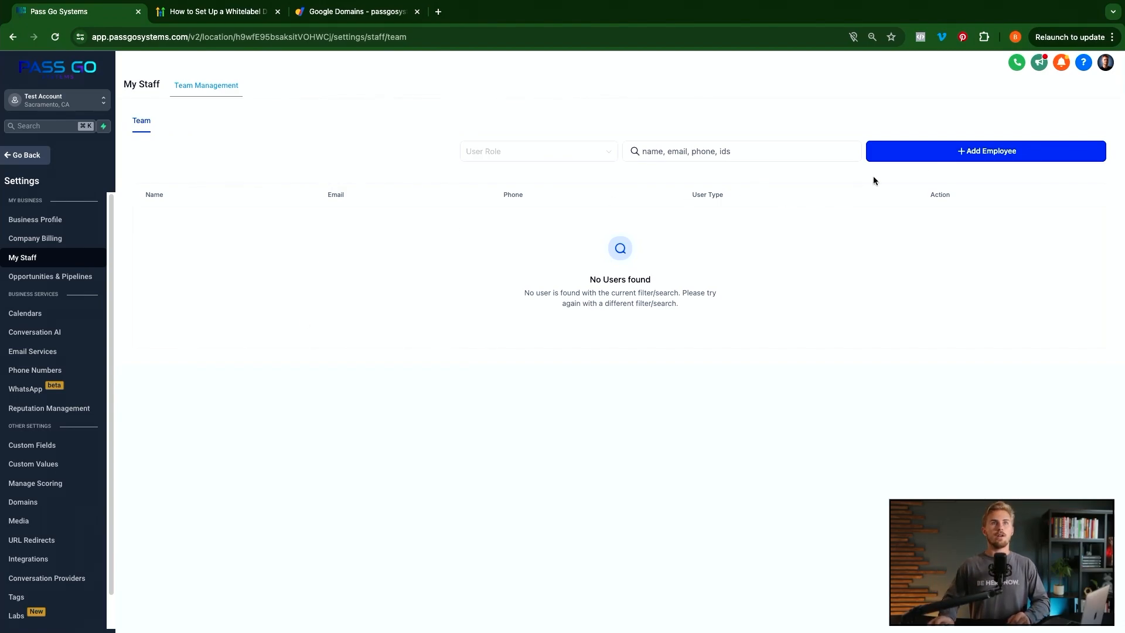
Step: Start a new employee for the sub-account and fill in the client's first name, last name and email address
click(999, 159)
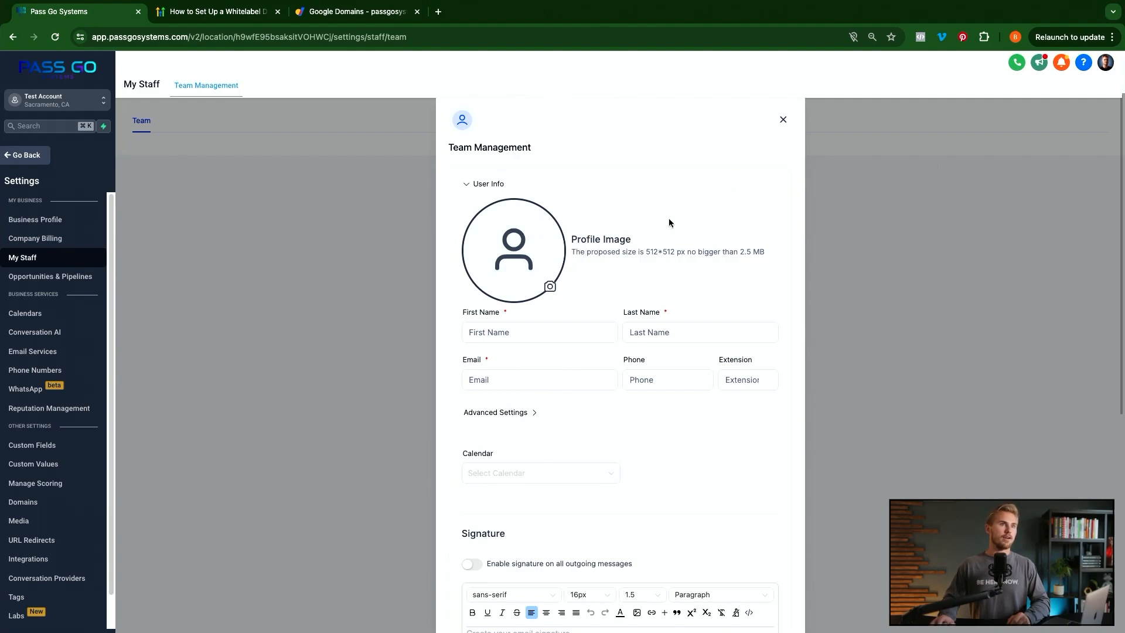
scroll(710, 241, down, 2)
click(545, 301)
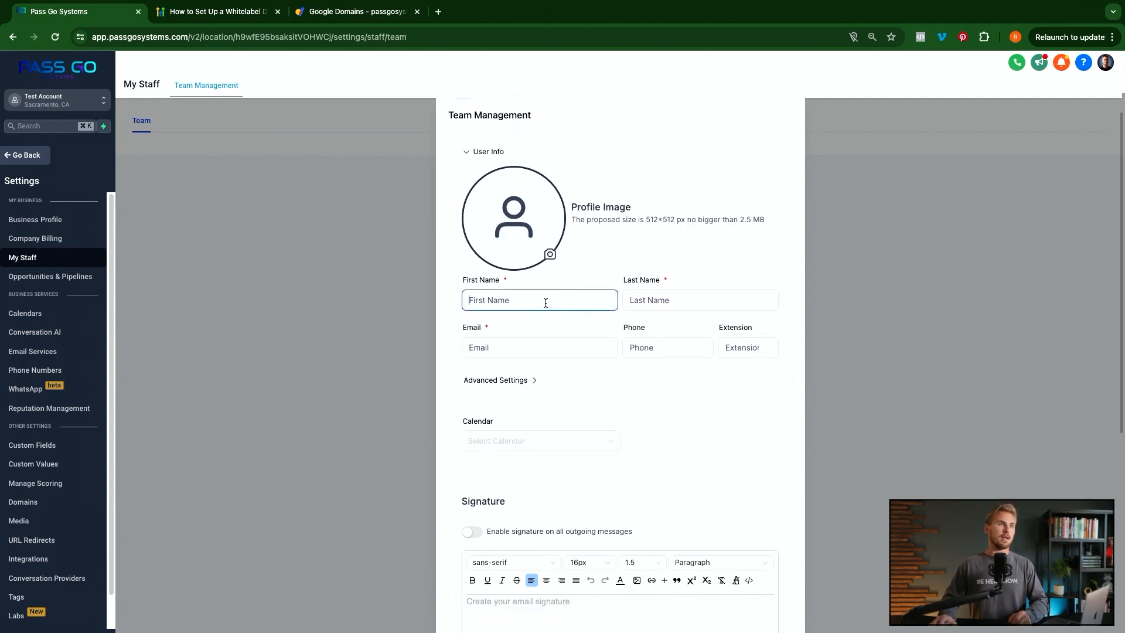
text(Test)
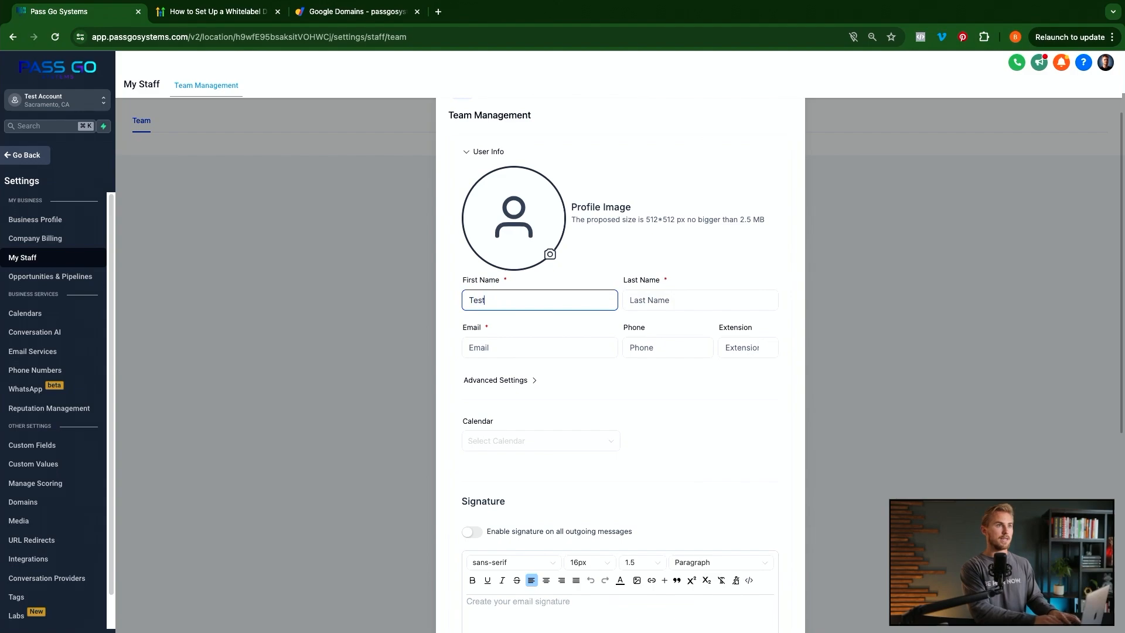
key(Tab)
text(Test)
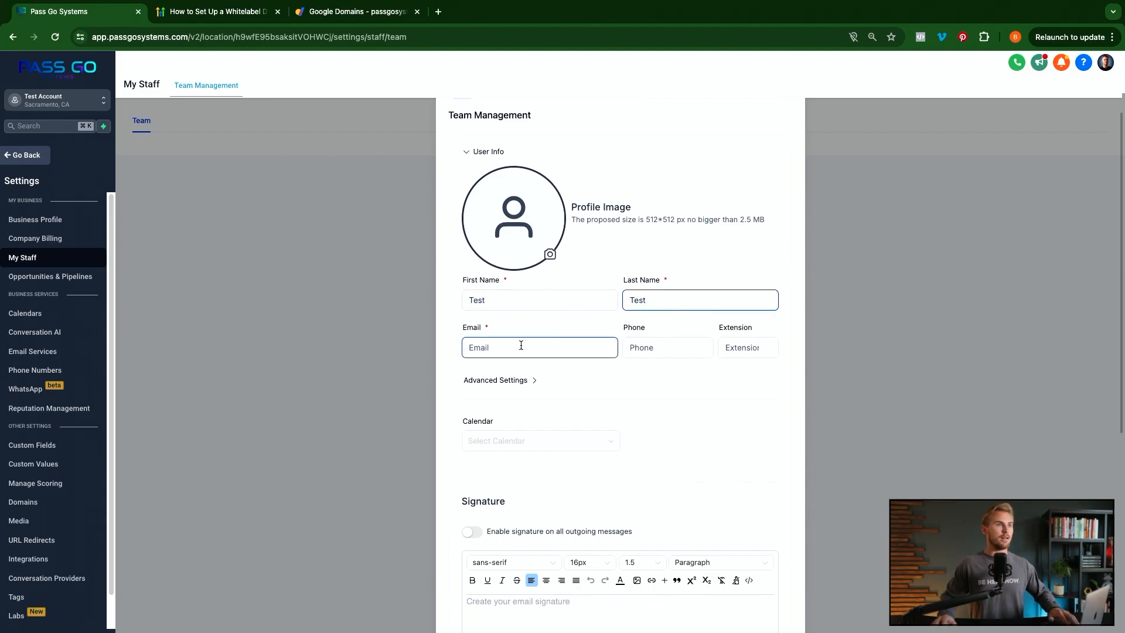
click(521, 346)
text(test@)
text(gmail.com)
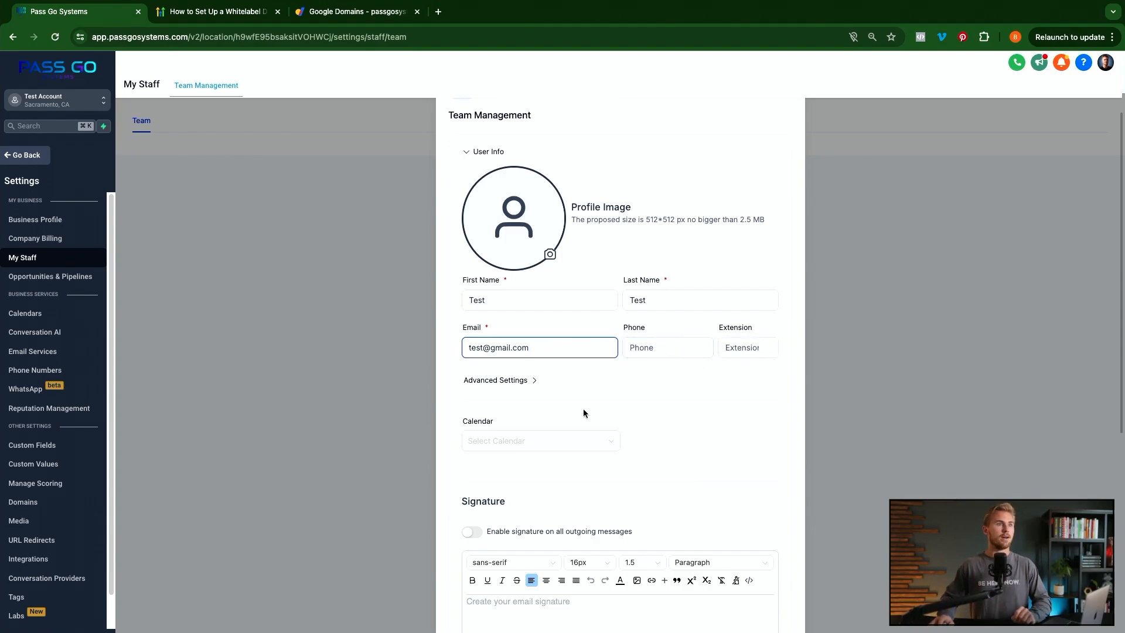
scroll(582, 409, up, 1)
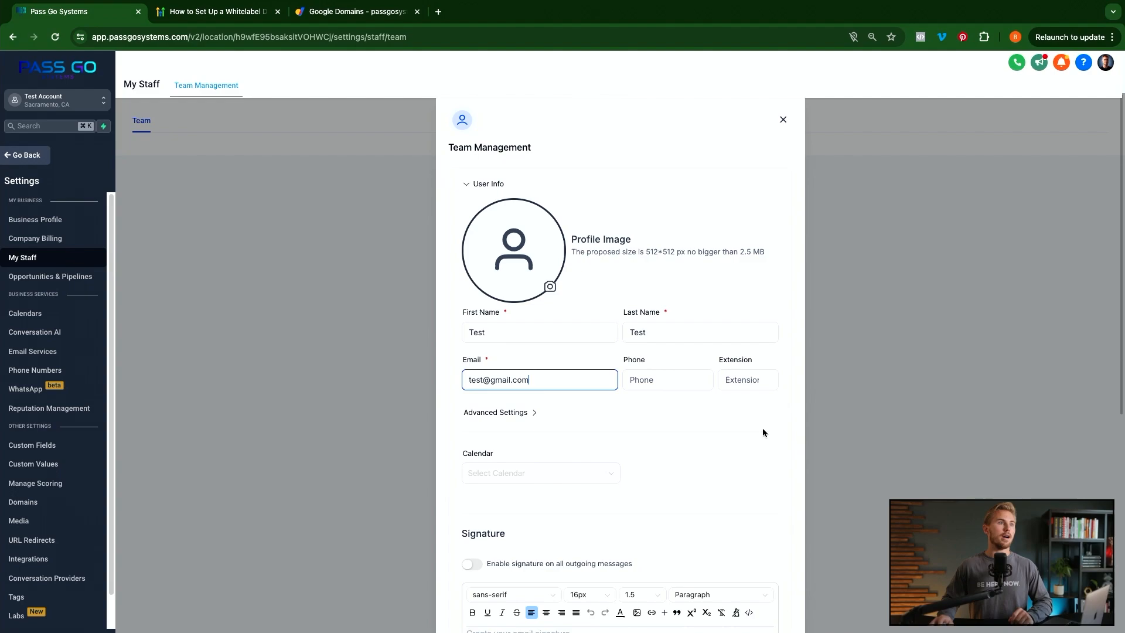
Step: Expand the new employee's advanced settings and enter a login password in the password field
drag(531, 379, 463, 380)
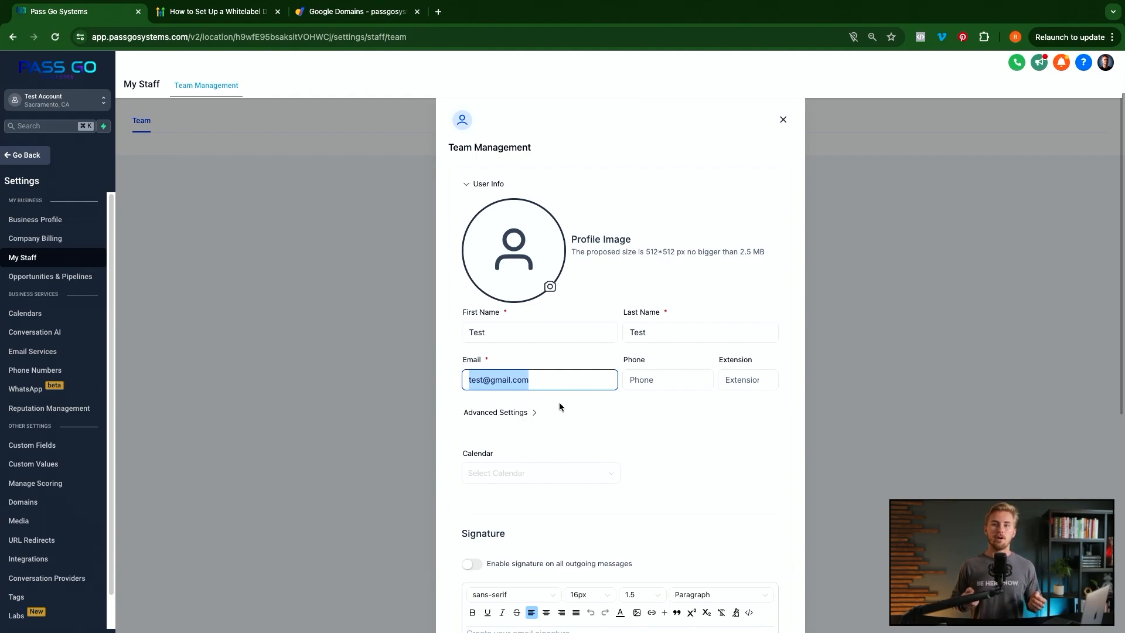
click(507, 414)
click(502, 449)
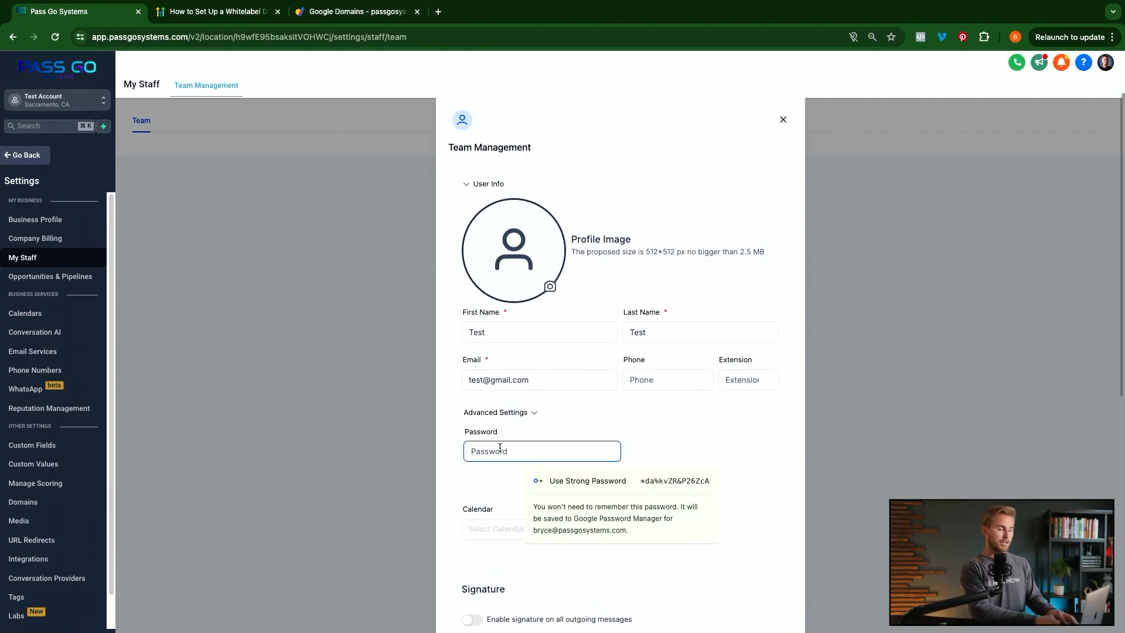
key(ctrl+v)
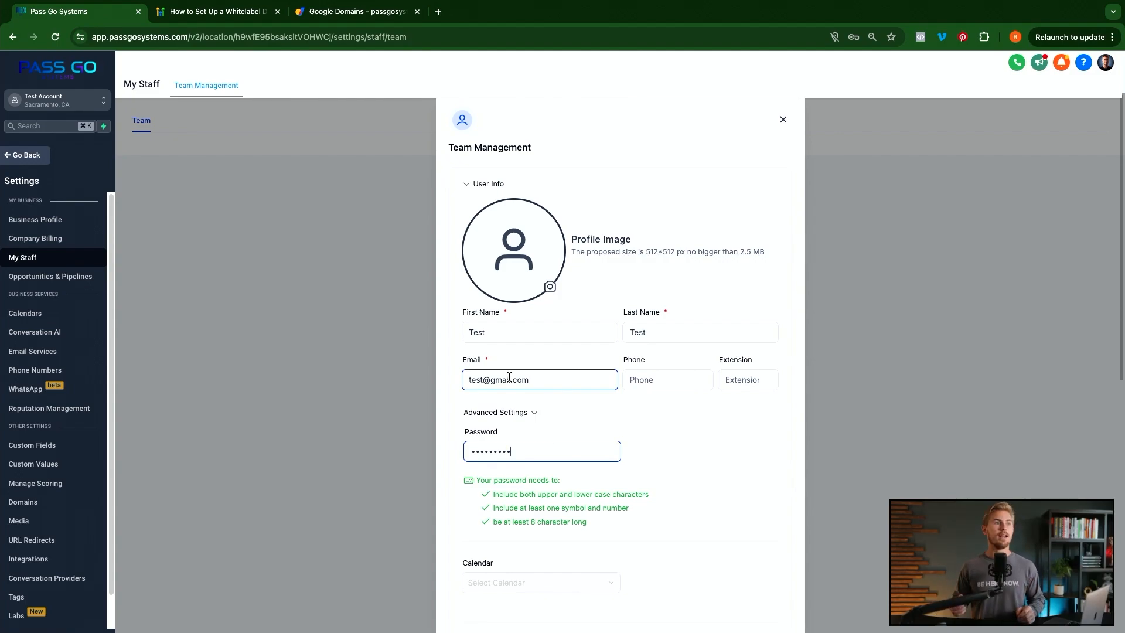
drag(544, 380, 448, 379)
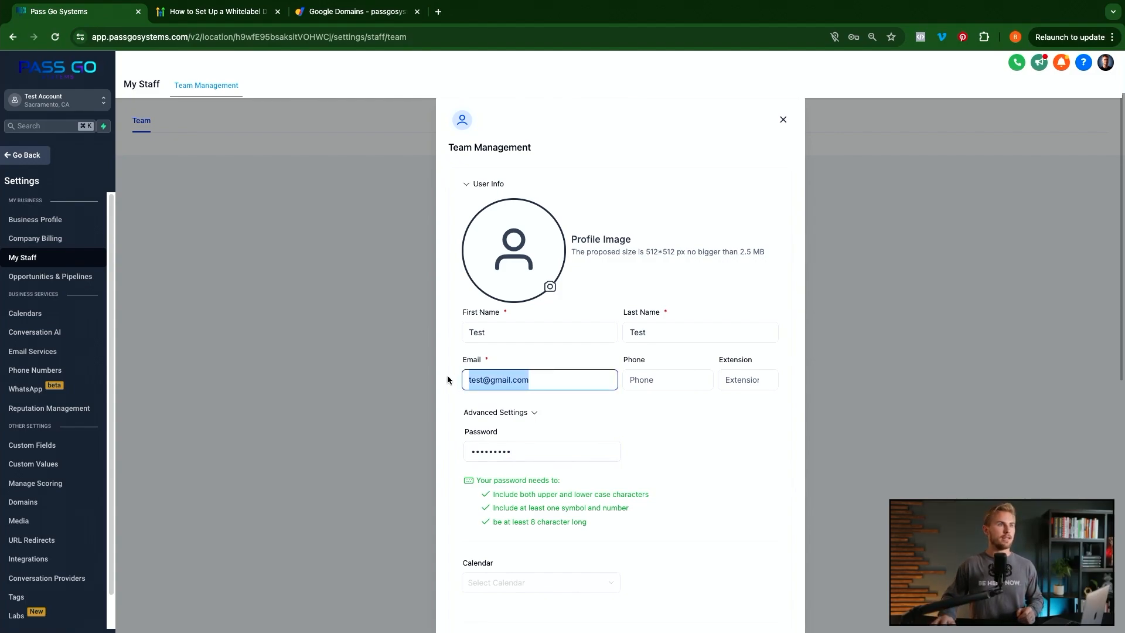
click(560, 454)
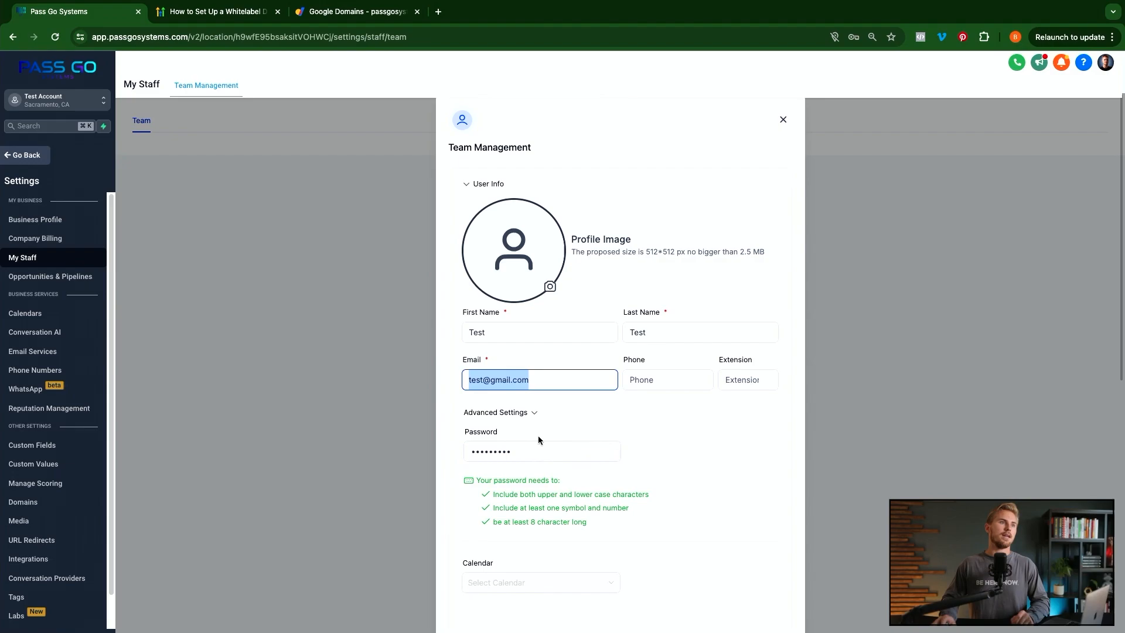
Step: Limit the new employee's user permissions to Dashboard Stats, Contacts and Conversations by turning off all the other enabled ones
scroll(588, 492, down, 3)
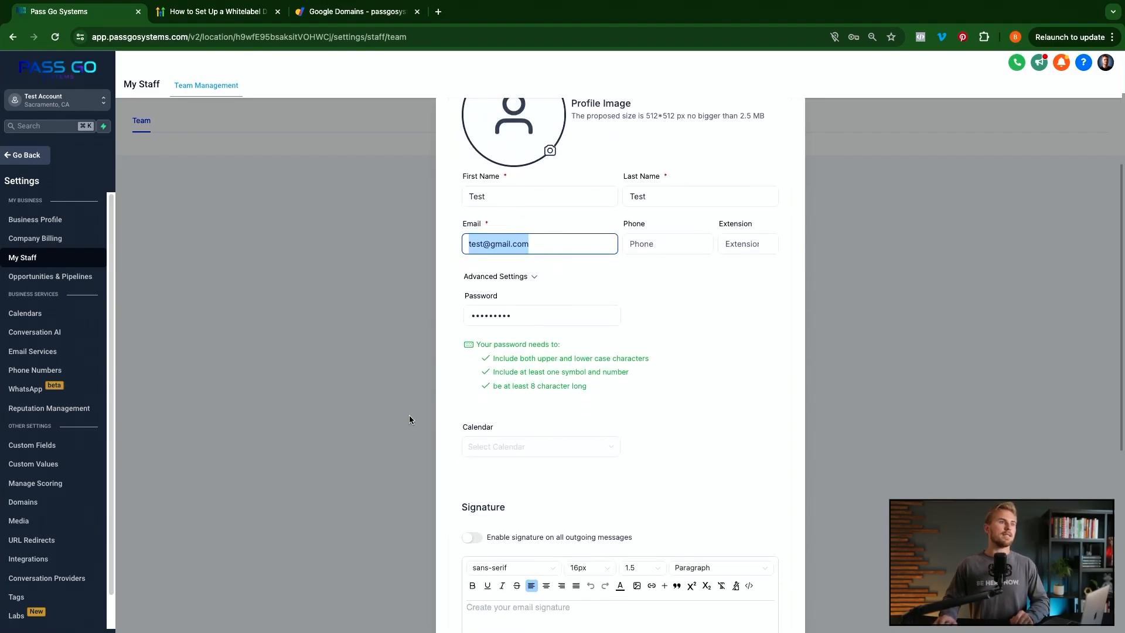
click(559, 472)
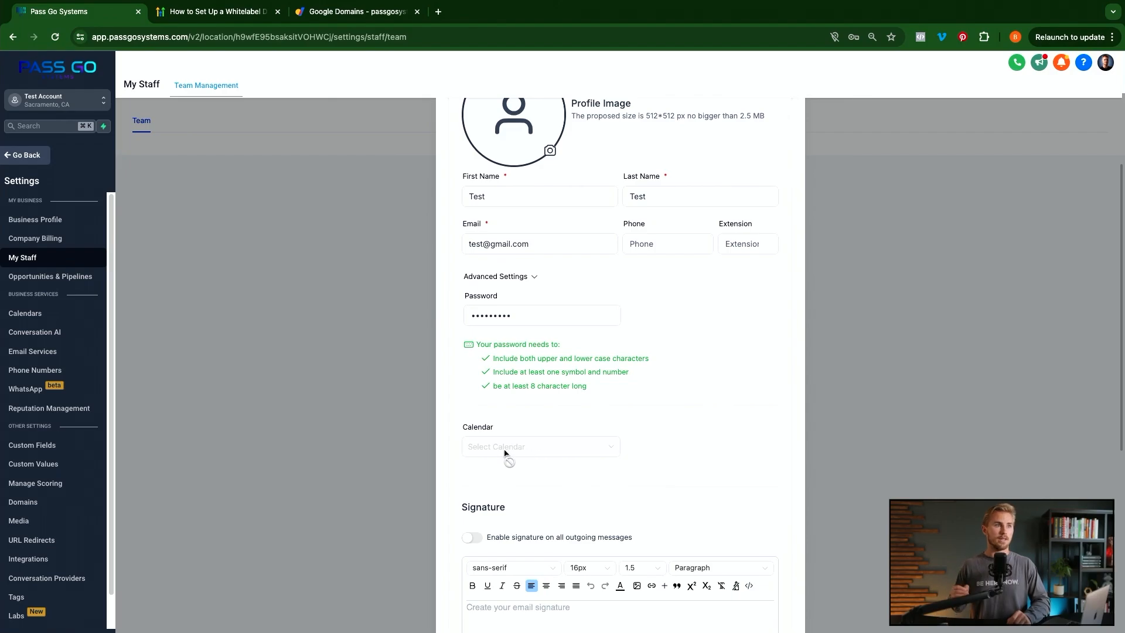
scroll(505, 452, down, 3)
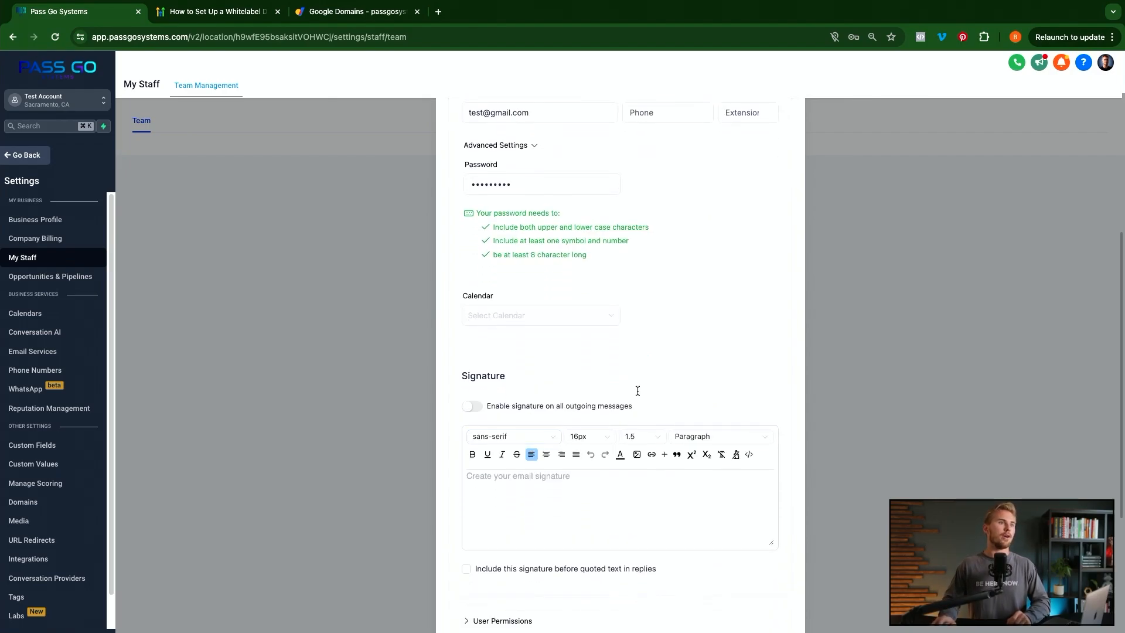
scroll(571, 497, down, 2)
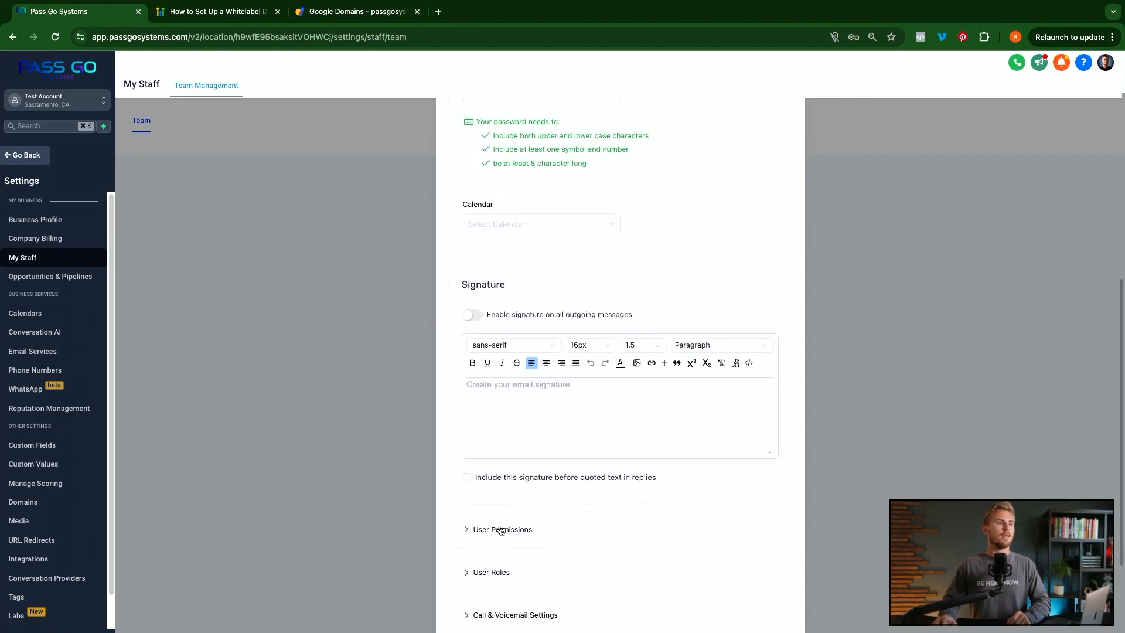
click(520, 546)
scroll(513, 432, down, 5)
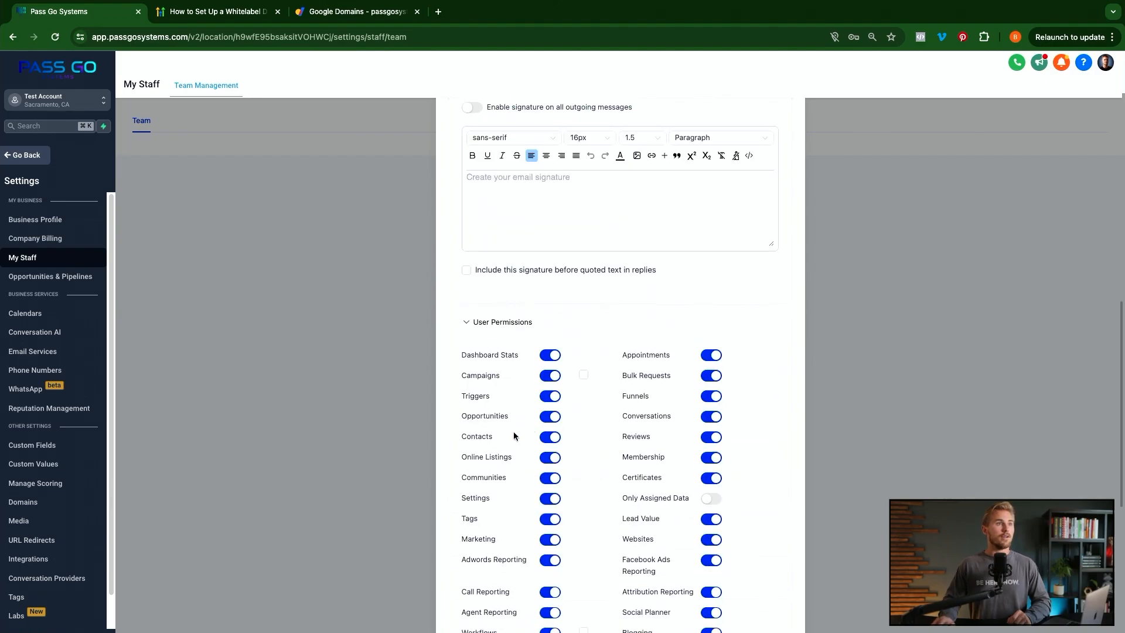
scroll(513, 432, down, 1)
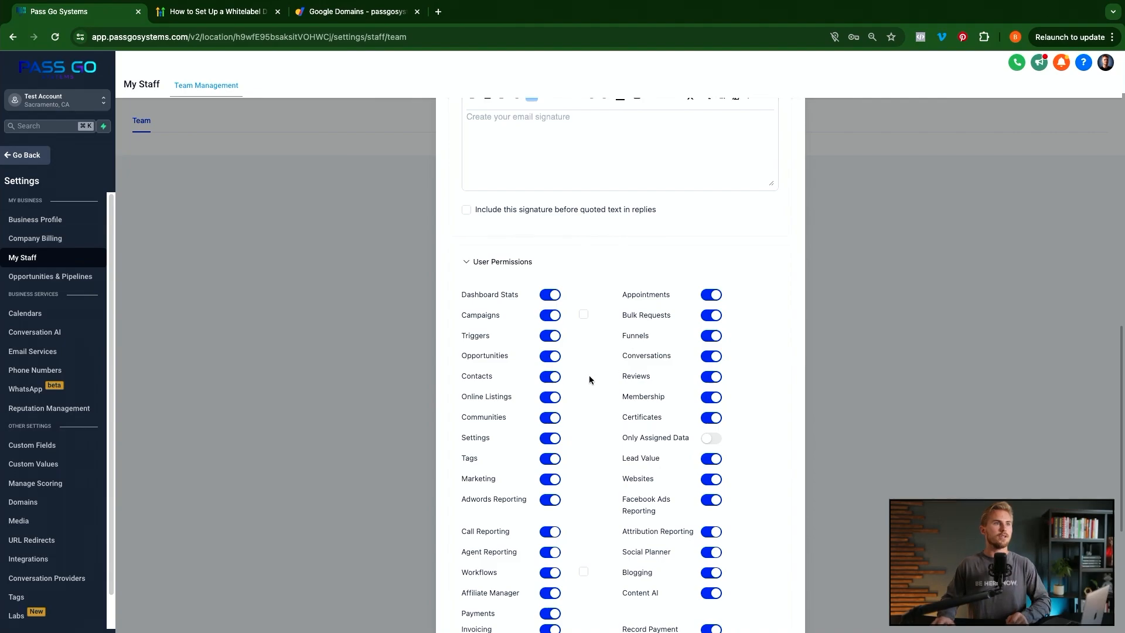
scroll(589, 375, down, 1)
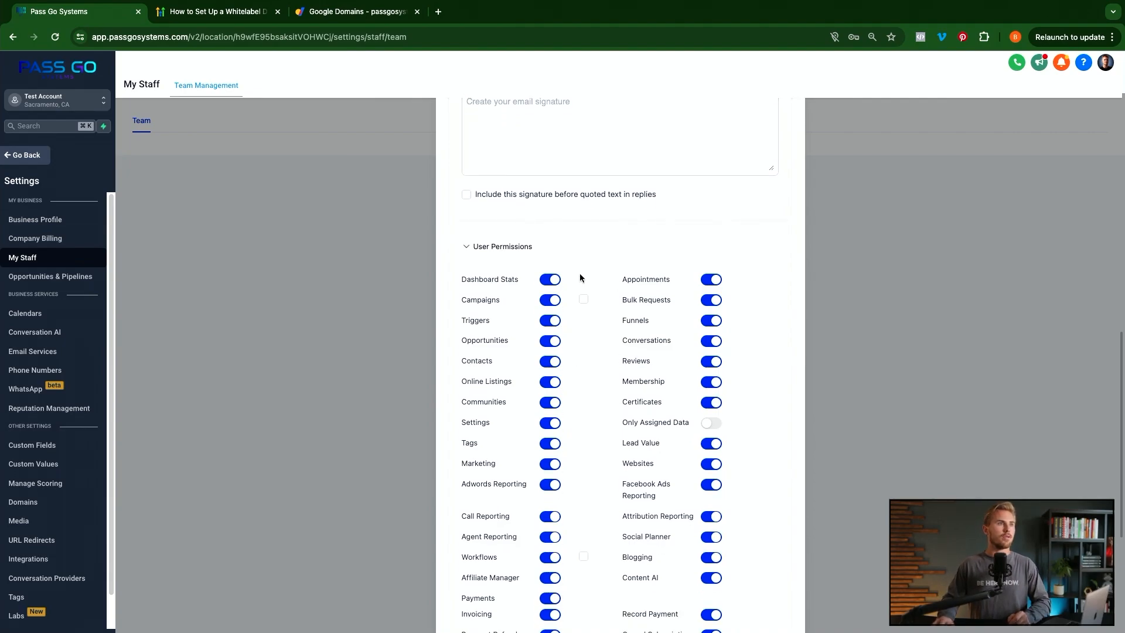
click(551, 301)
click(552, 345)
click(712, 301)
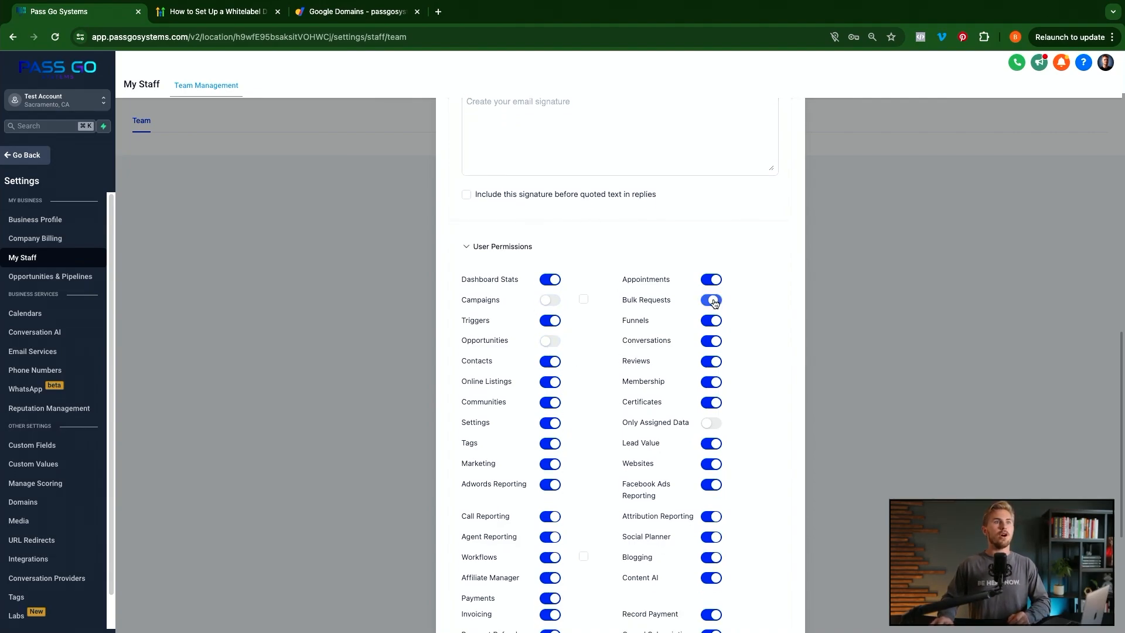
click(711, 364)
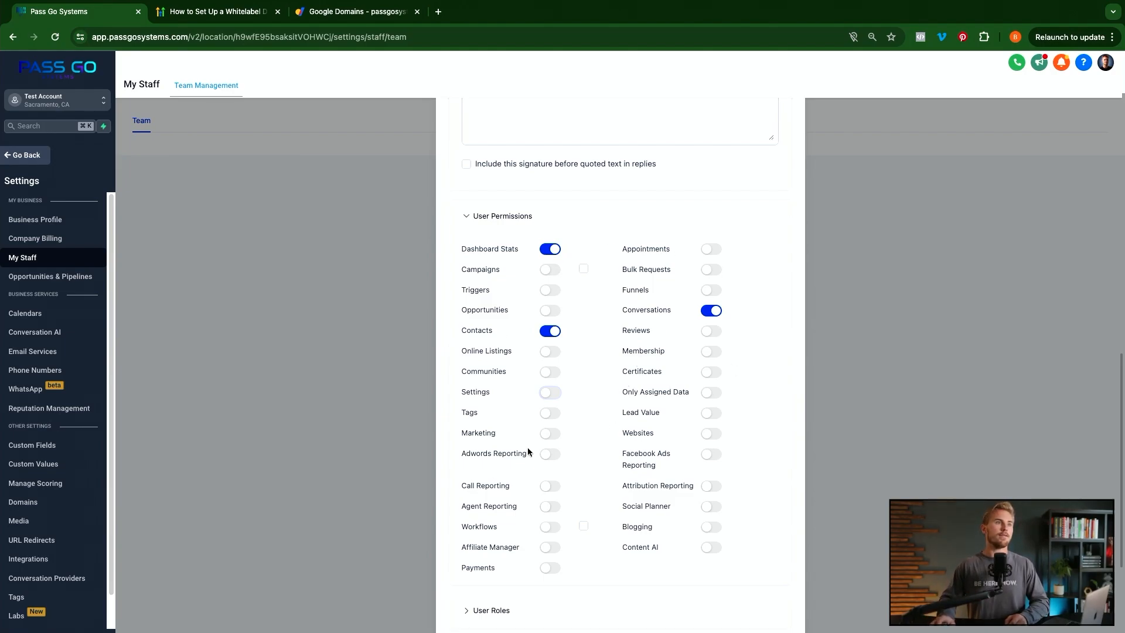
Step: Expand the new employee's user roles, check the Admin vs. User permissions article, and keep the user type as Admin
scroll(586, 478, down, 4)
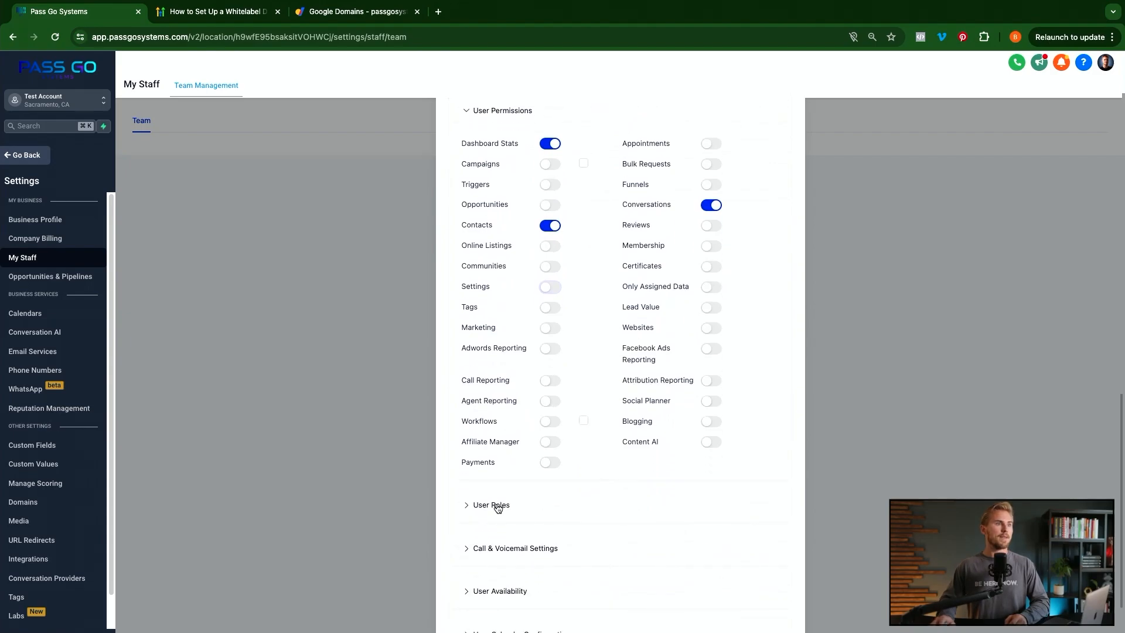
click(498, 507)
scroll(564, 509, down, 1)
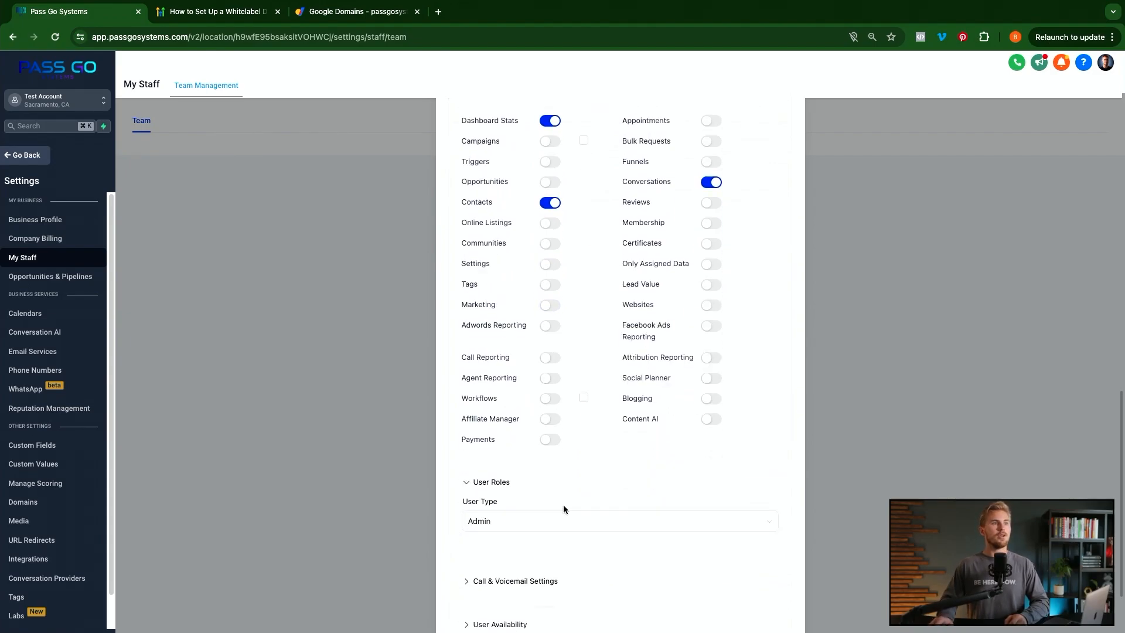
scroll(564, 505, down, 2)
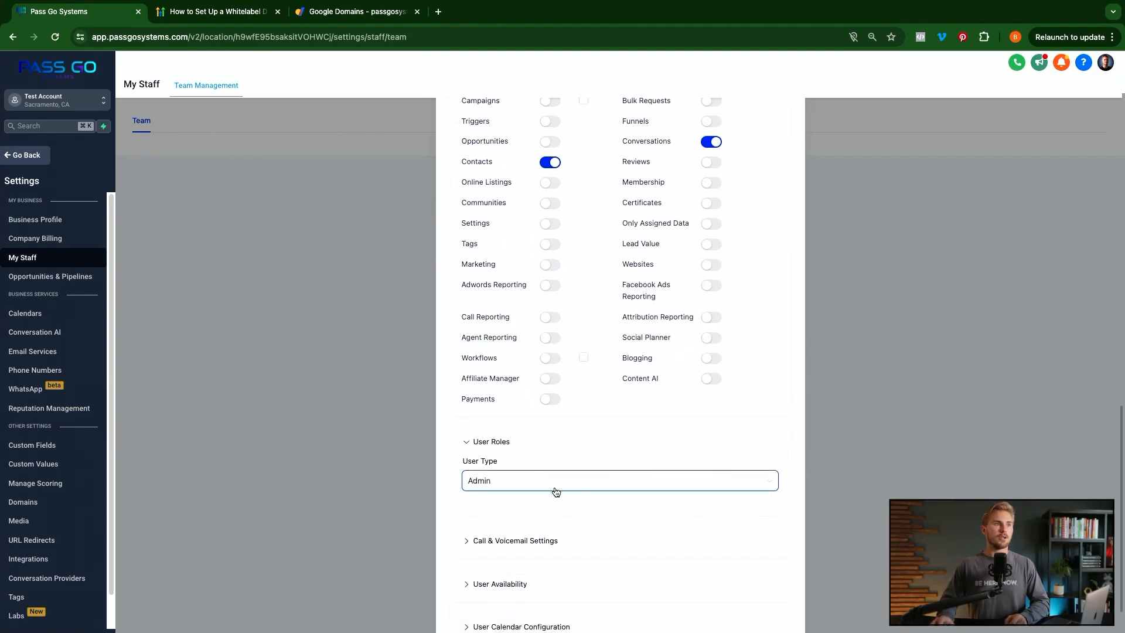
click(565, 488)
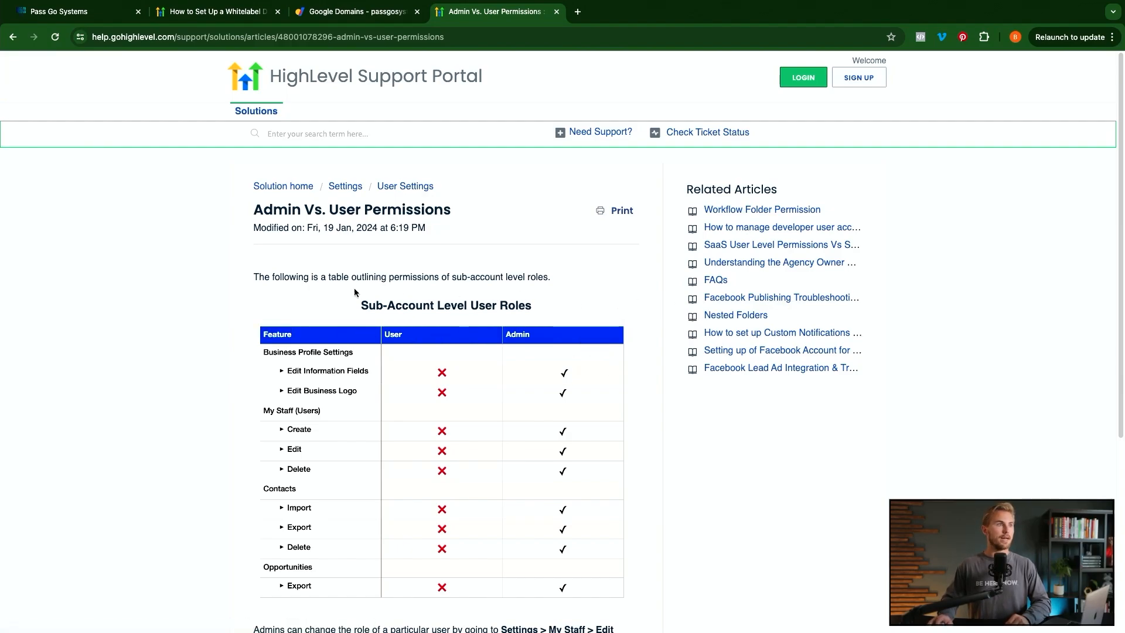
scroll(182, 312, down, 1)
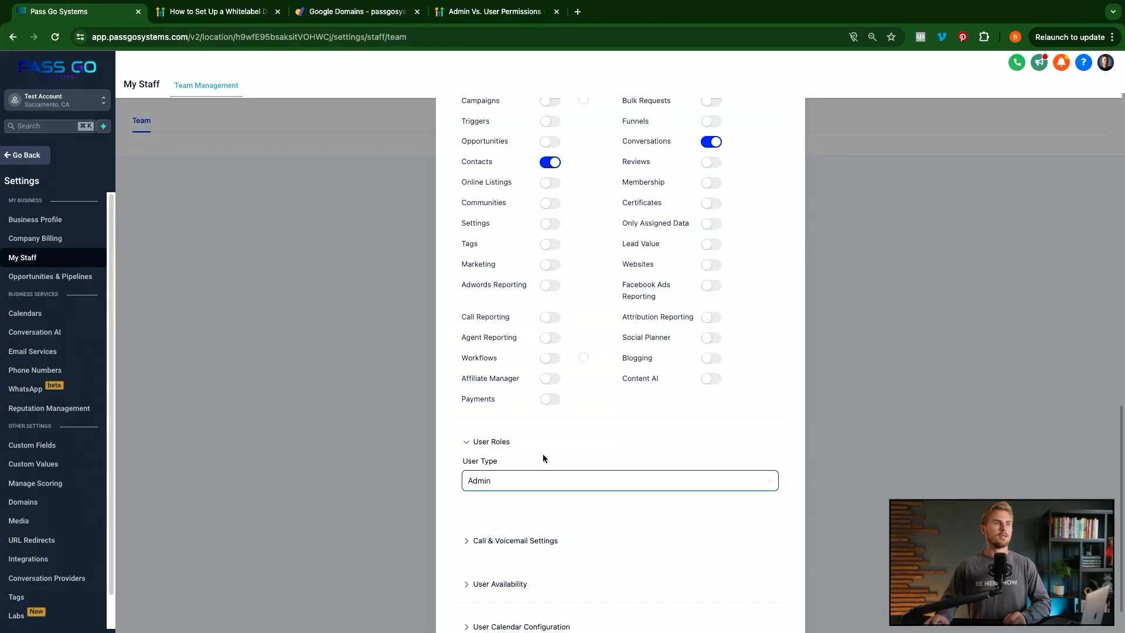
click(519, 482)
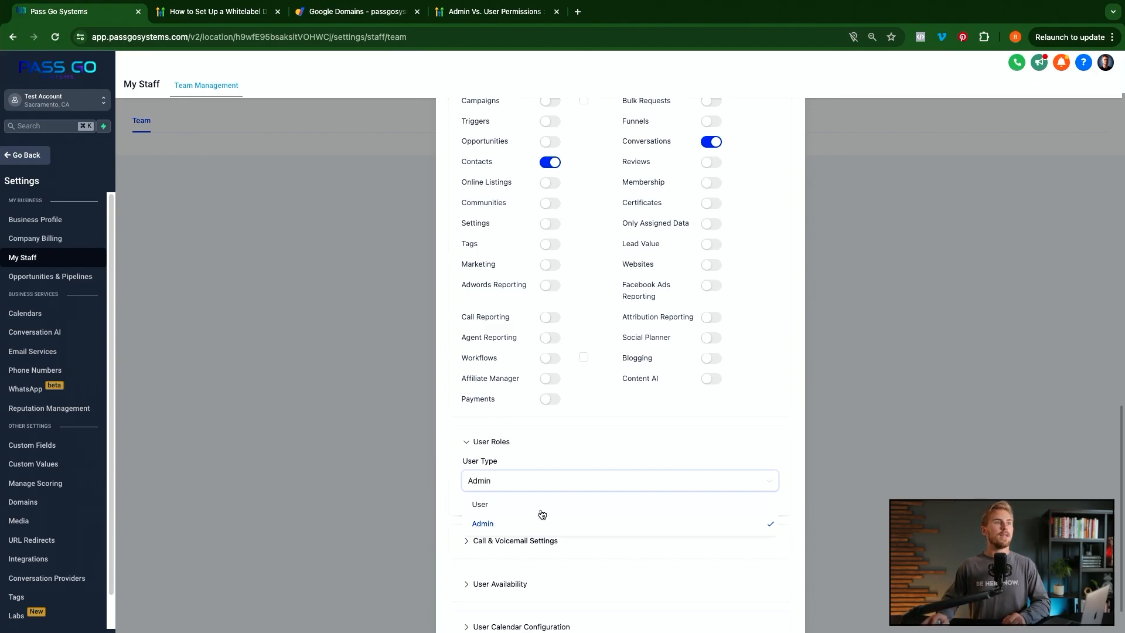
click(490, 526)
Step: Expand the employee's Call & Voicemail Settings and examine the call forwarding, default channel and voicemail options
scroll(540, 544, down, 2)
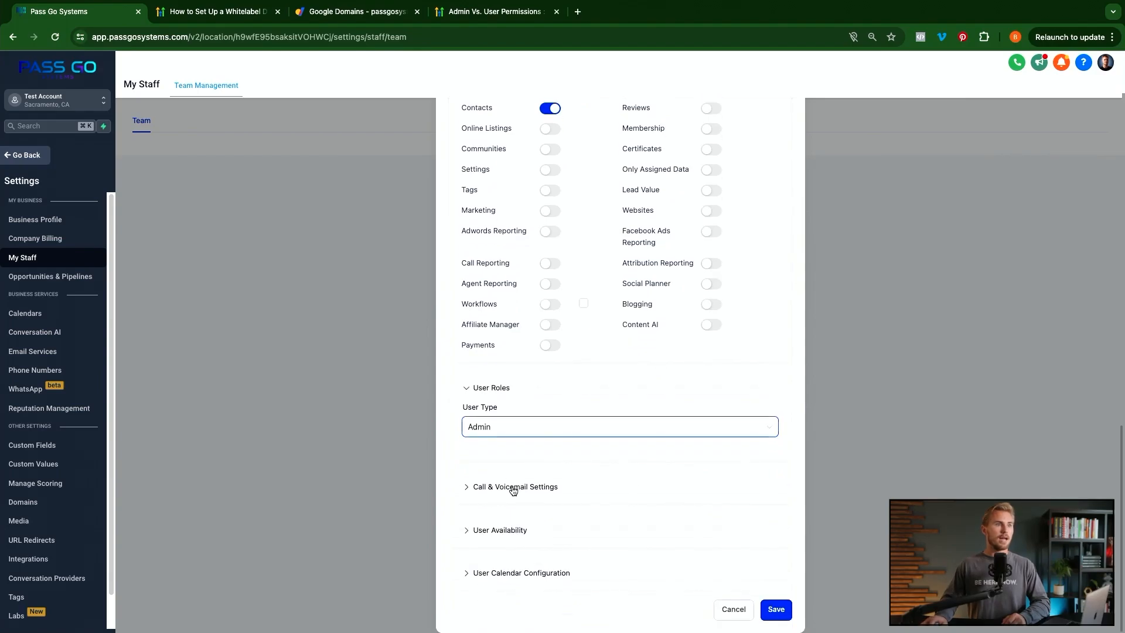
click(515, 488)
scroll(618, 510, down, 1)
scroll(618, 510, down, 5)
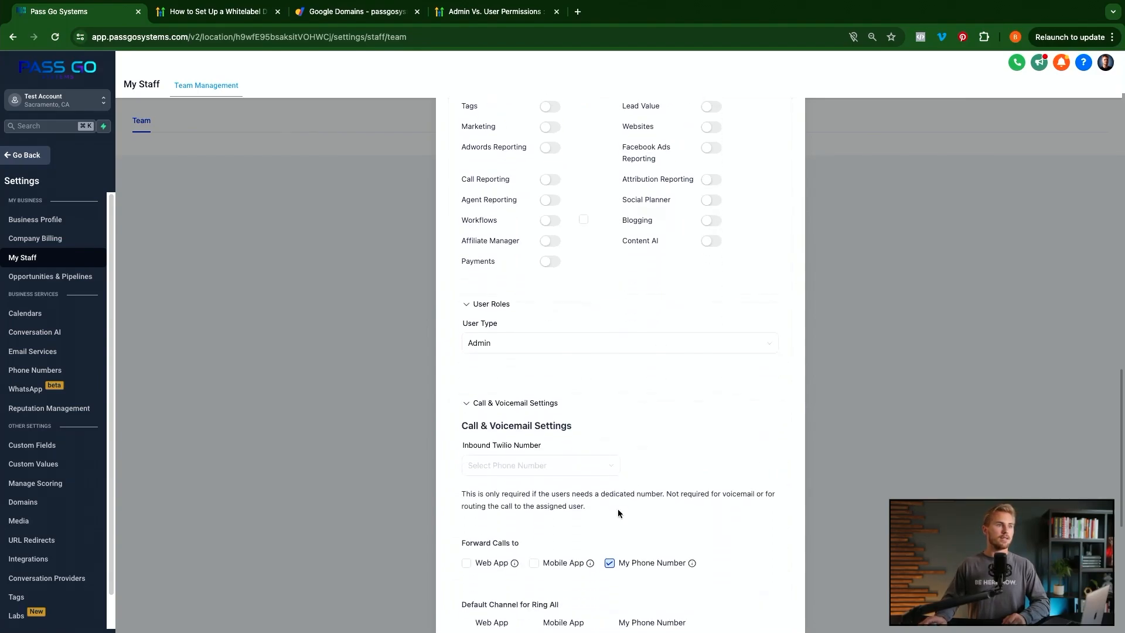
scroll(607, 497, down, 1)
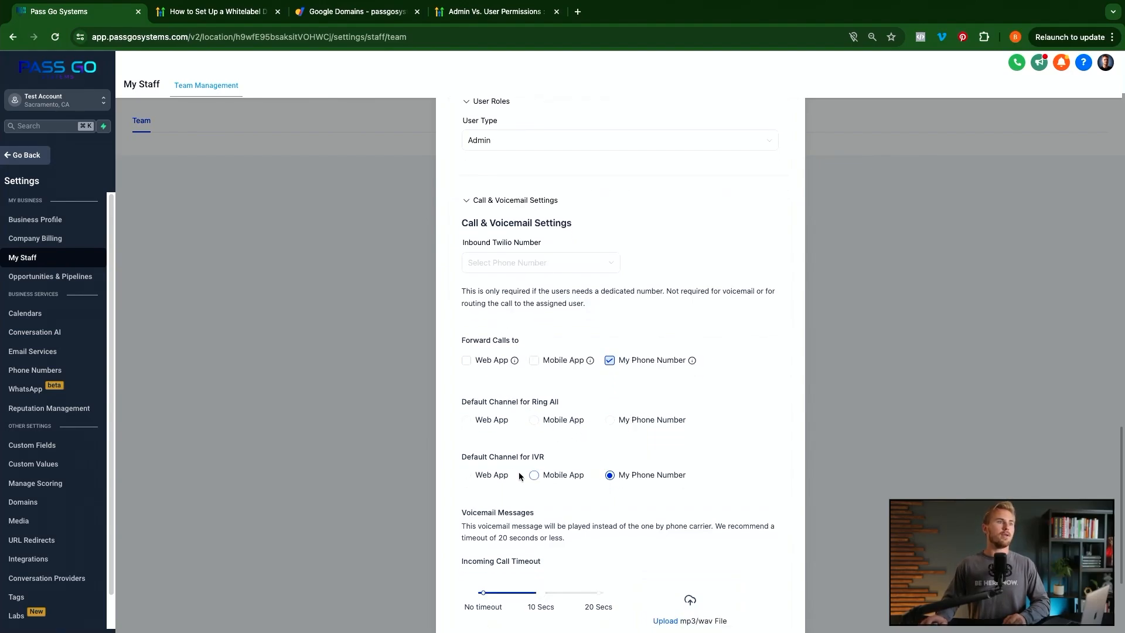
scroll(616, 481, down, 2)
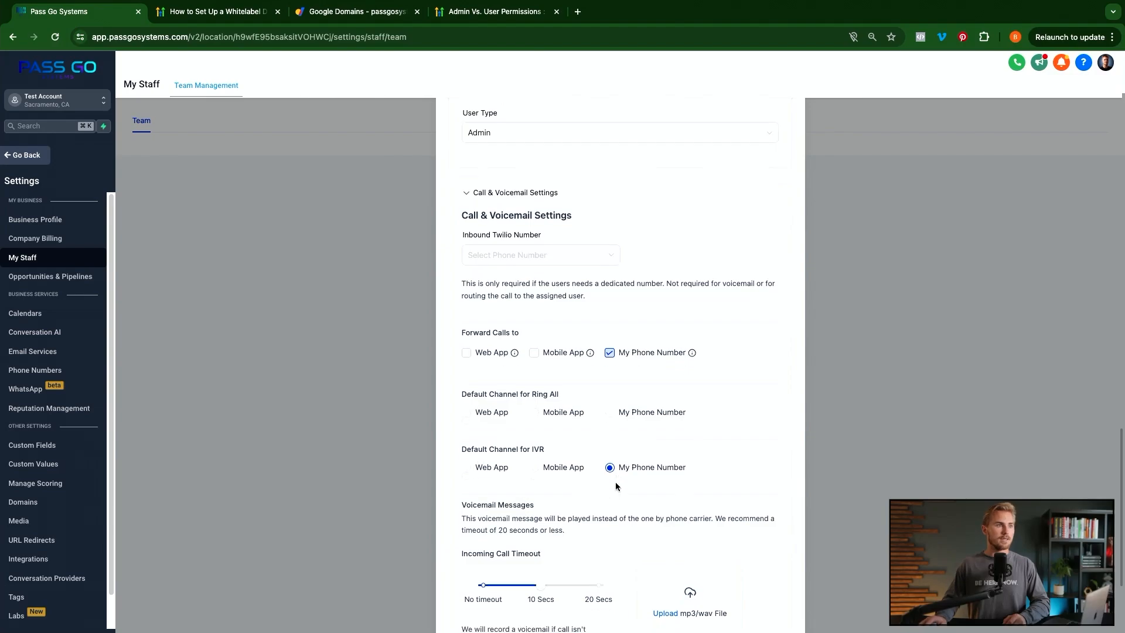
scroll(576, 384, up, 3)
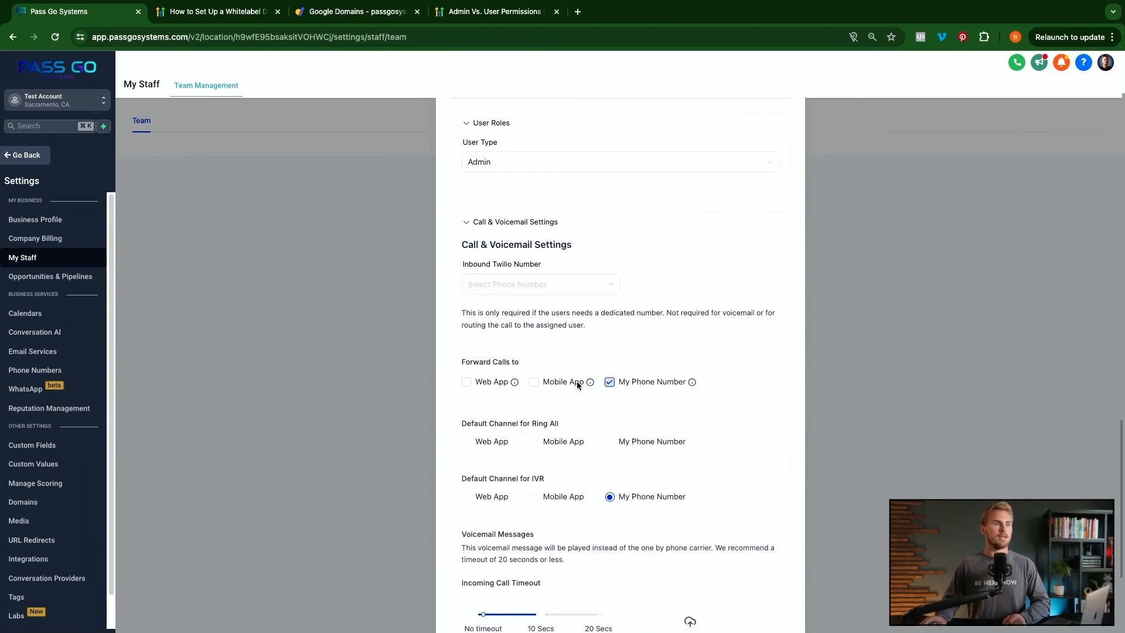
scroll(563, 425, down, 5)
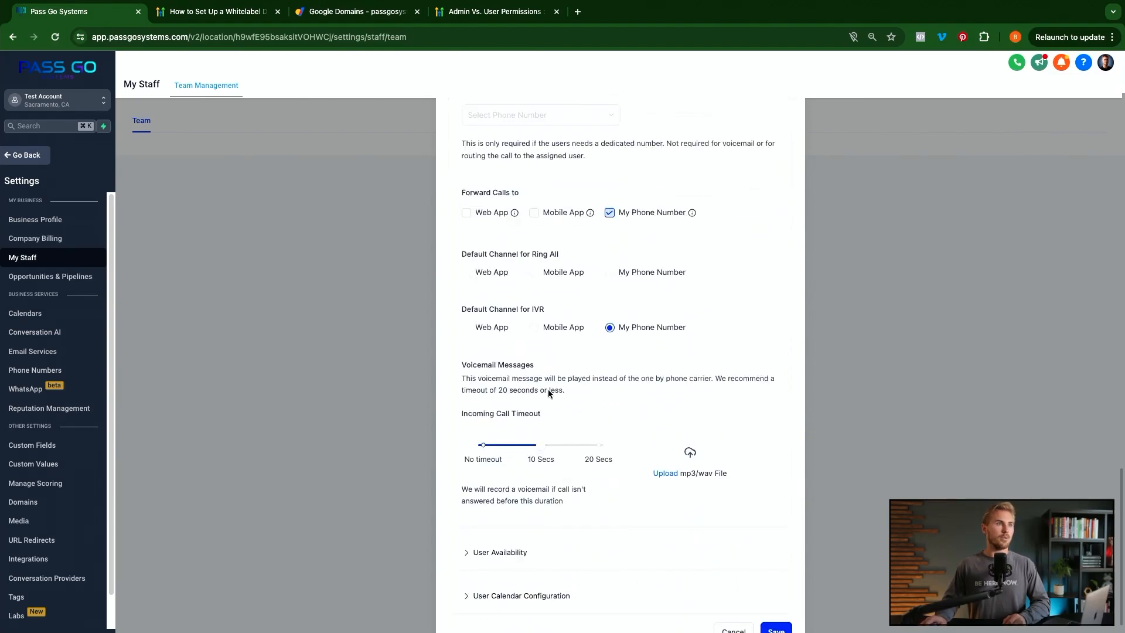
scroll(564, 389, down, 1)
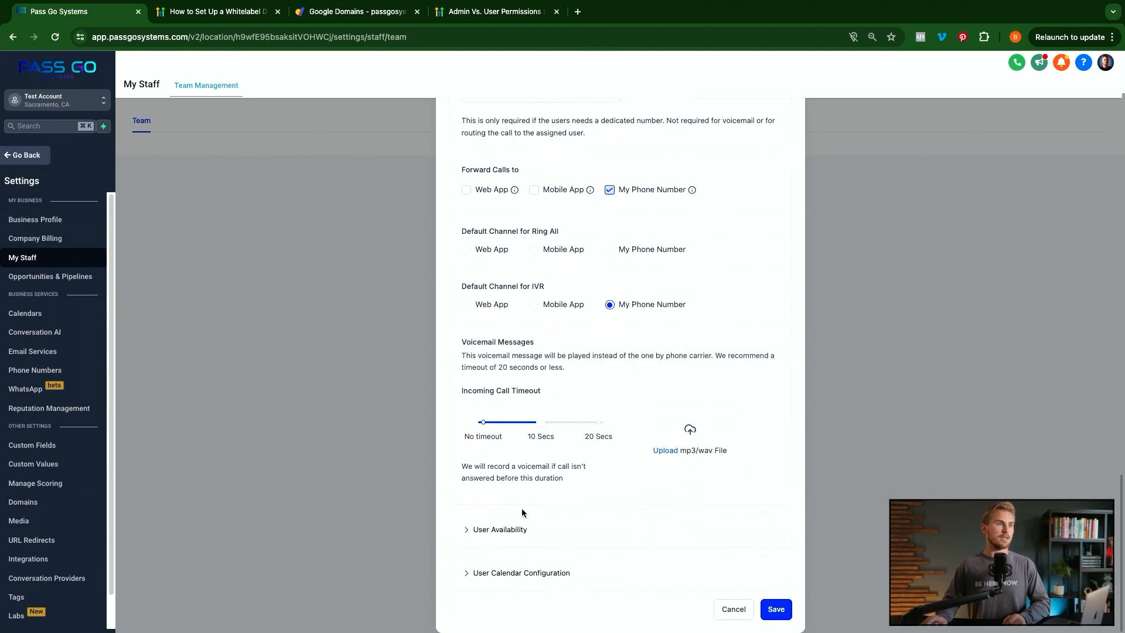
Step: Expand the employee's User Availability and set Monday's available hours from 06:00 AM to 09:00 AM
click(503, 530)
scroll(518, 505, down, 4)
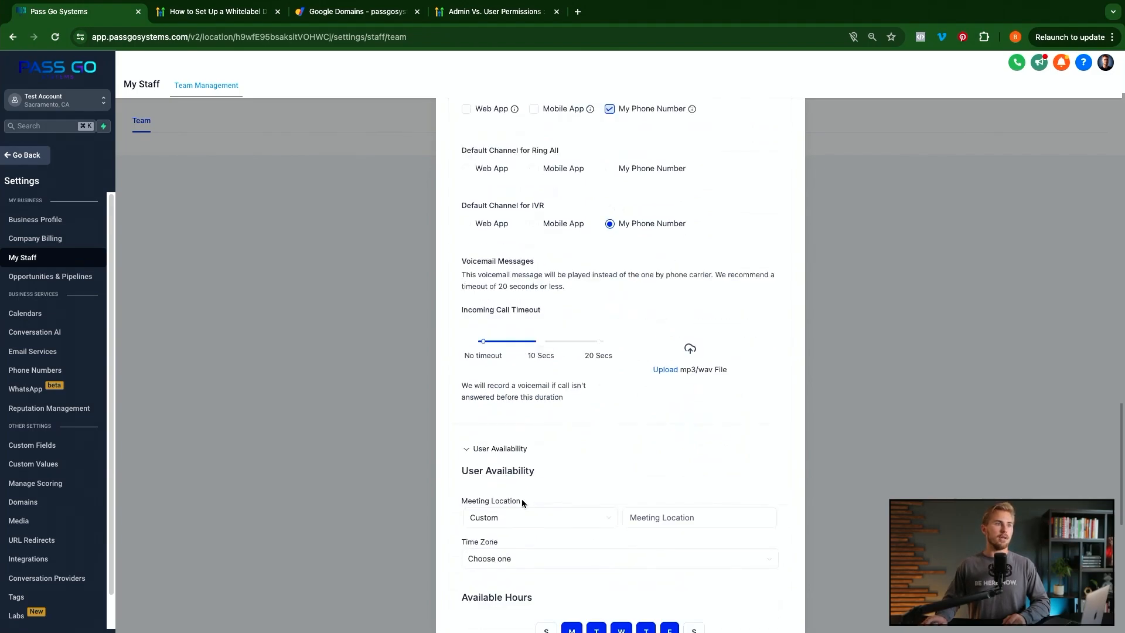
scroll(519, 493, down, 2)
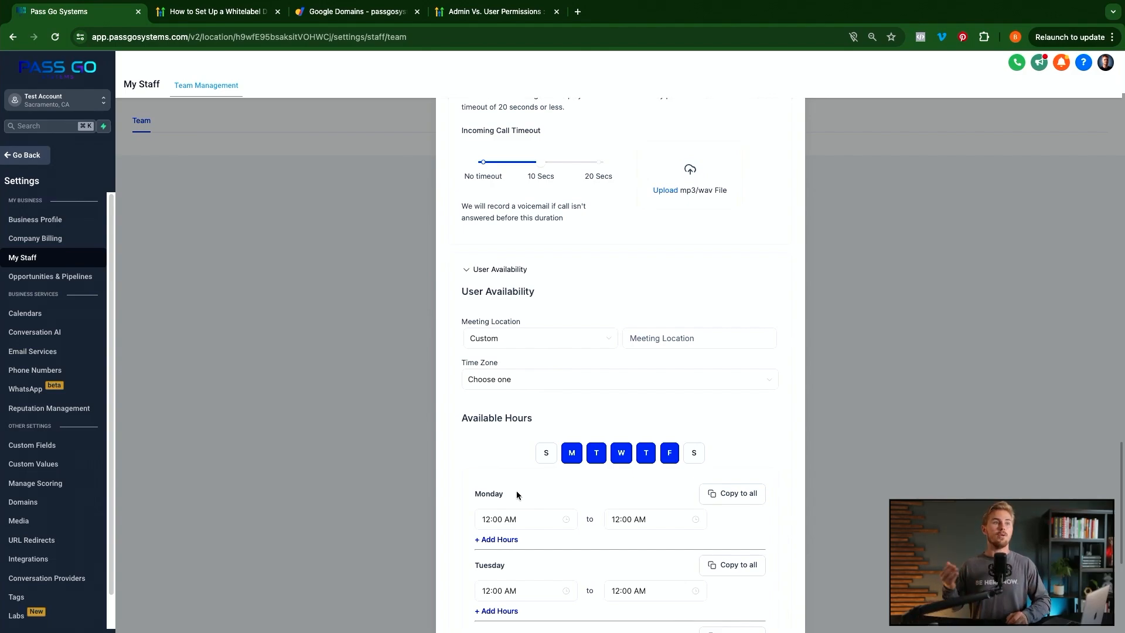
scroll(539, 490, down, 4)
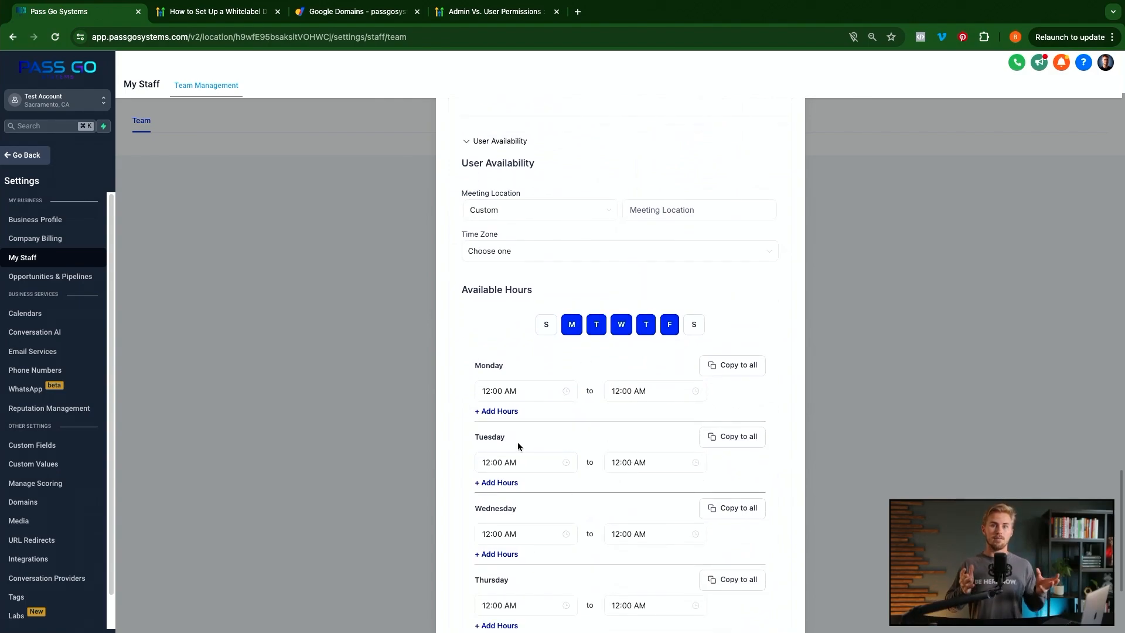
click(514, 391)
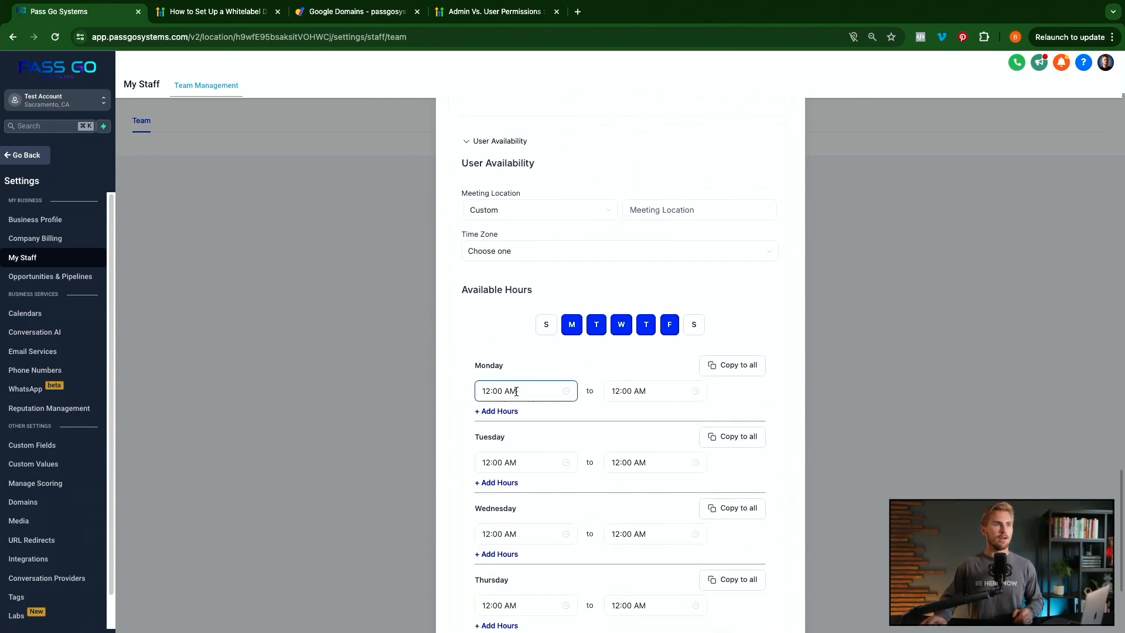
click(490, 484)
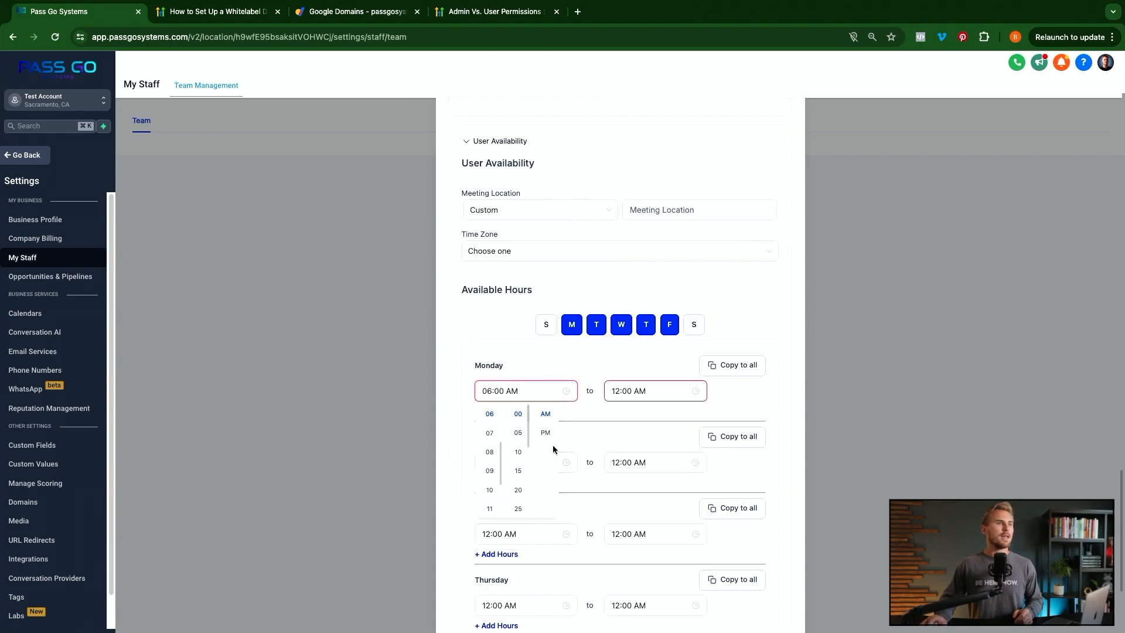
click(657, 387)
click(620, 471)
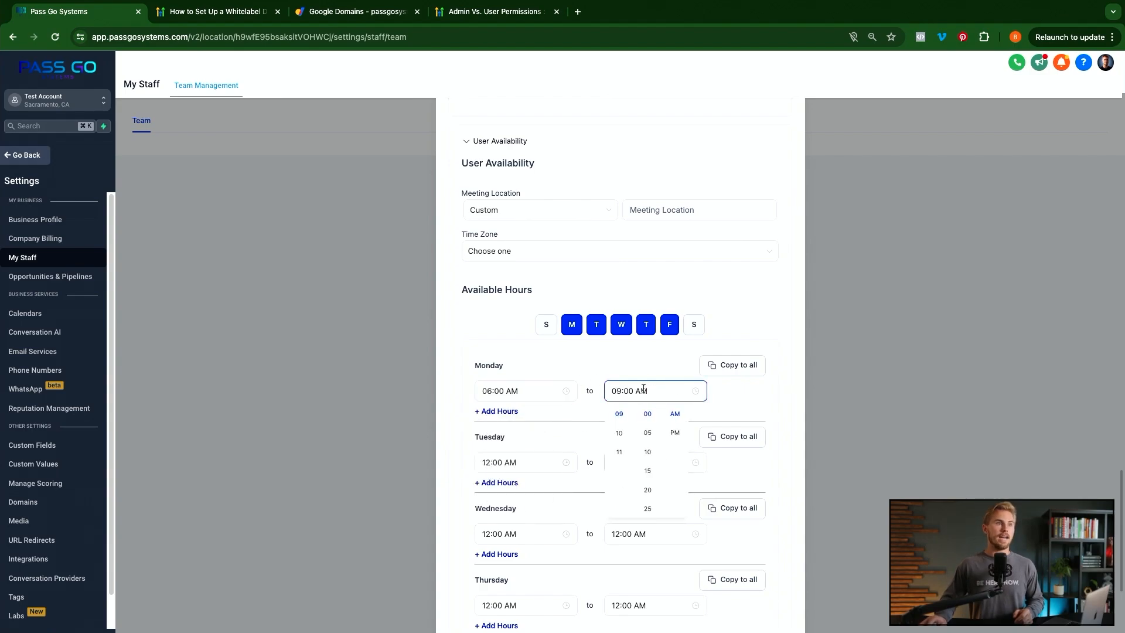
click(548, 379)
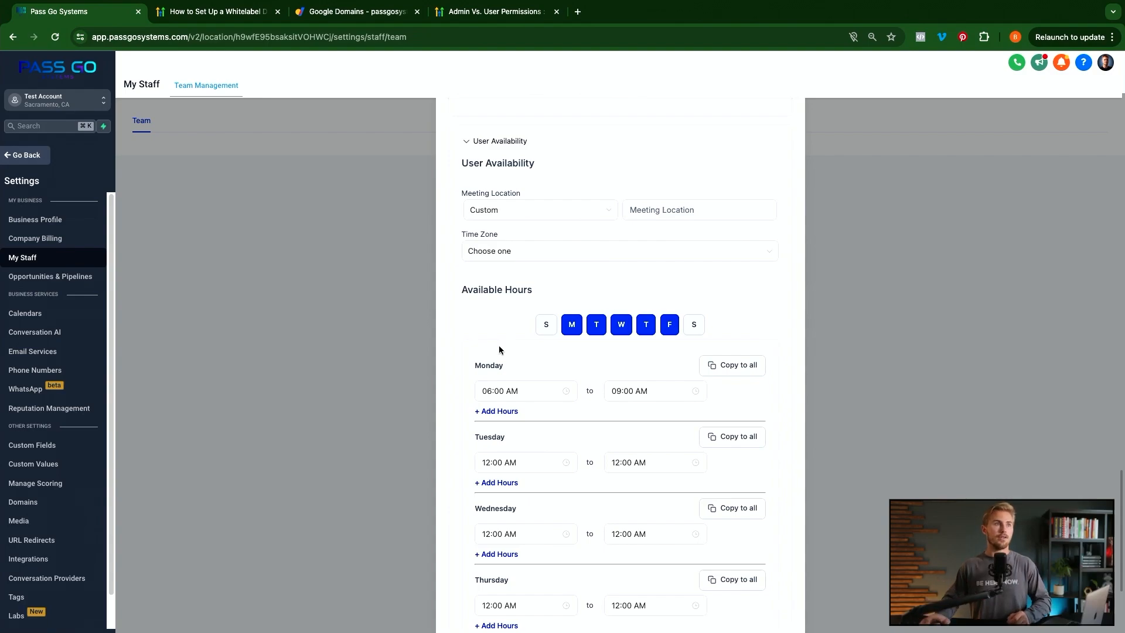
Step: Expand the User Calendar Configuration to review it, and save the new employee
scroll(589, 378, down, 3)
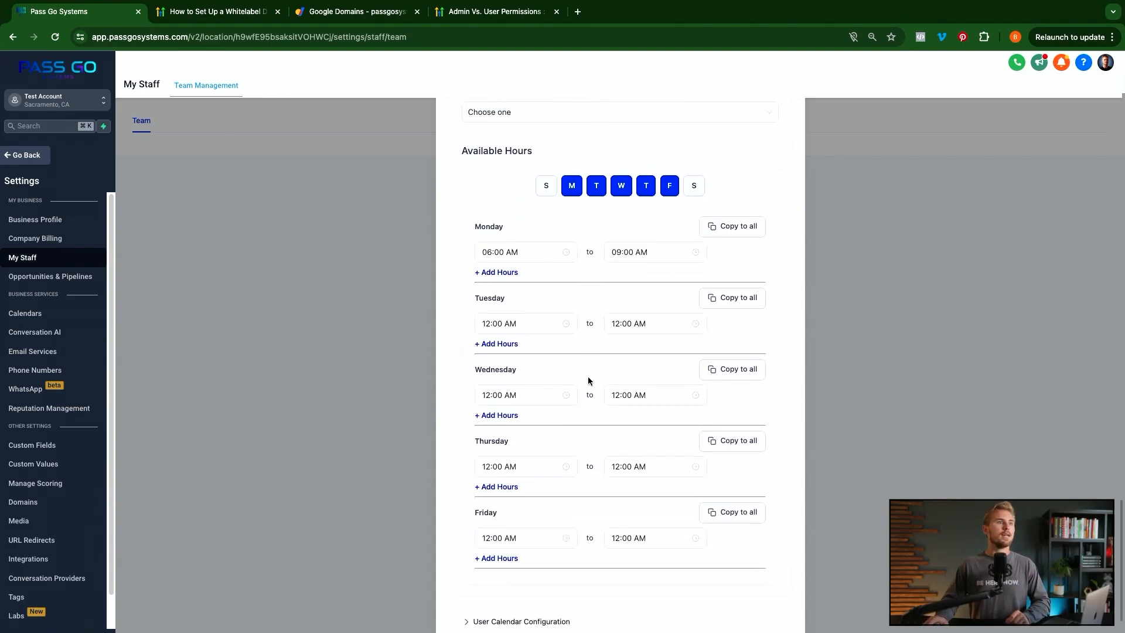
scroll(589, 380, down, 1)
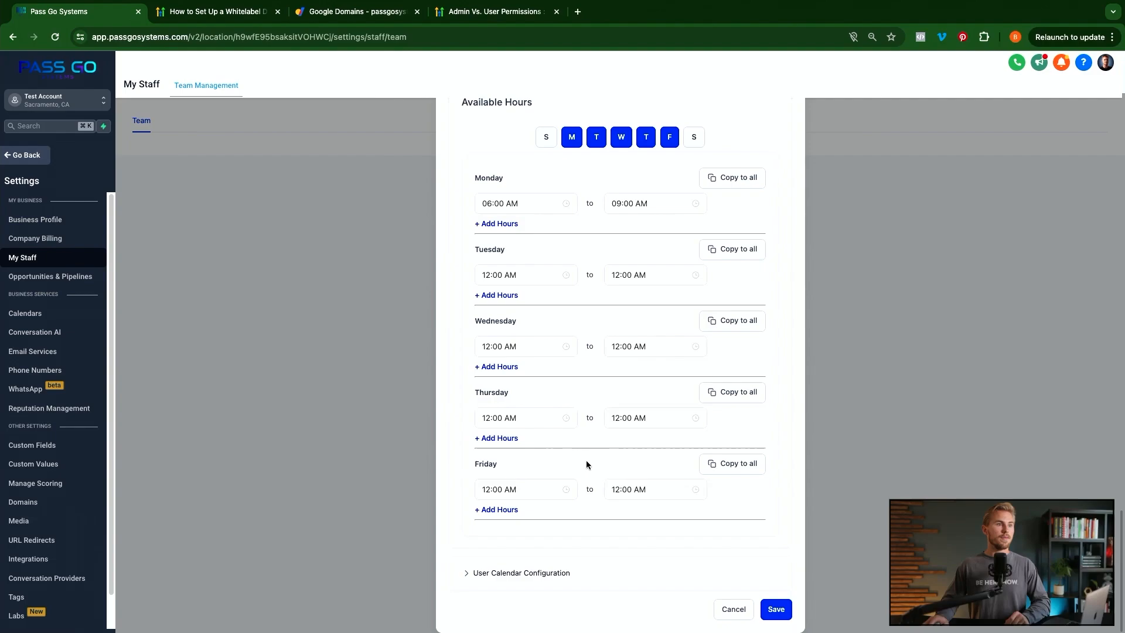
click(525, 574)
scroll(546, 540, down, 2)
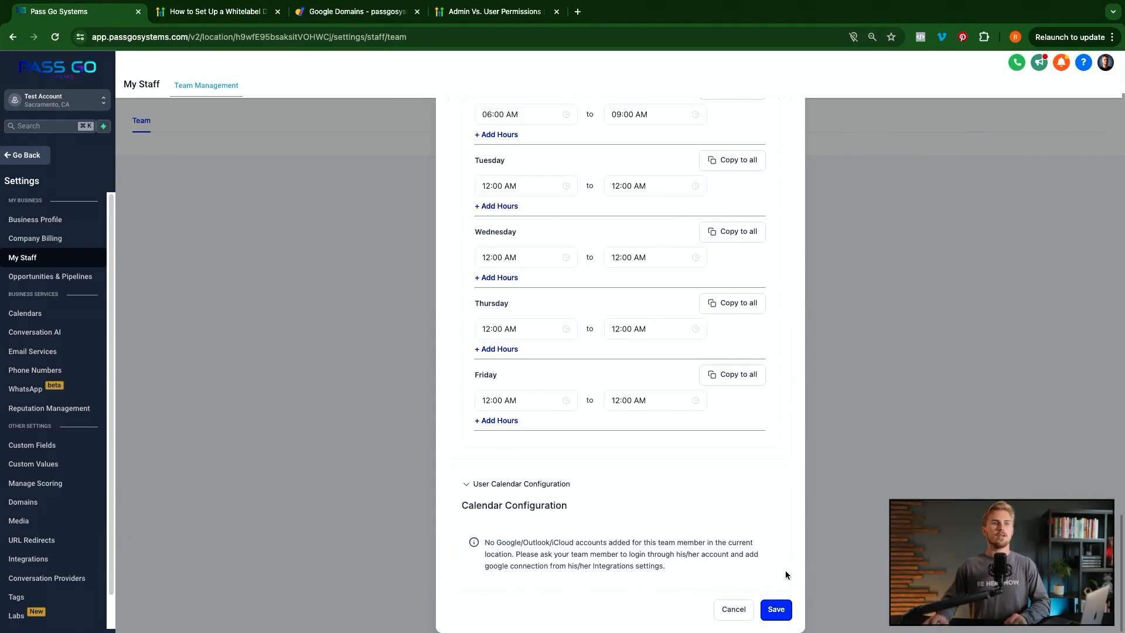
click(777, 610)
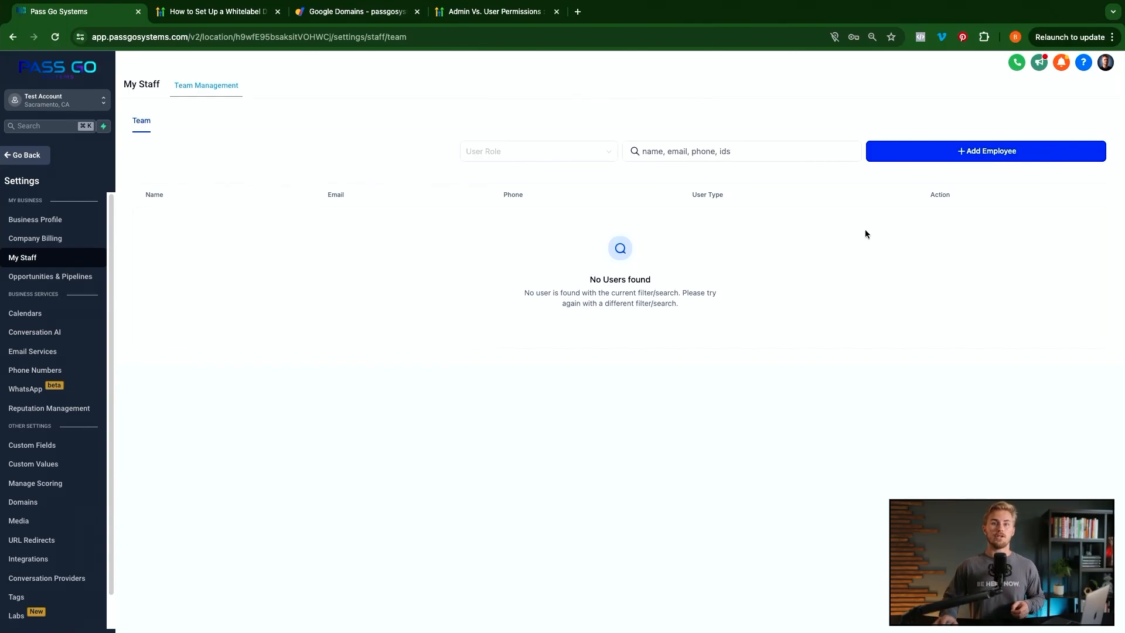
Step: Bring up the employee form with the client's login details, and open the app.passgosystems.com login page in a guest browser window
click(1000, 151)
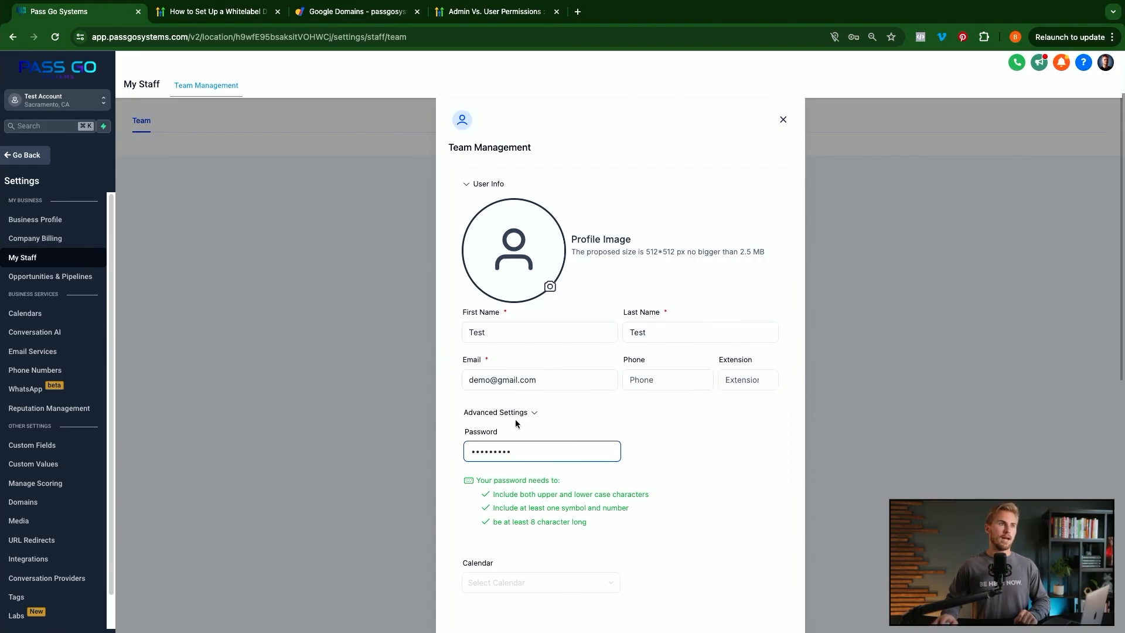
key(Return)
click(886, 67)
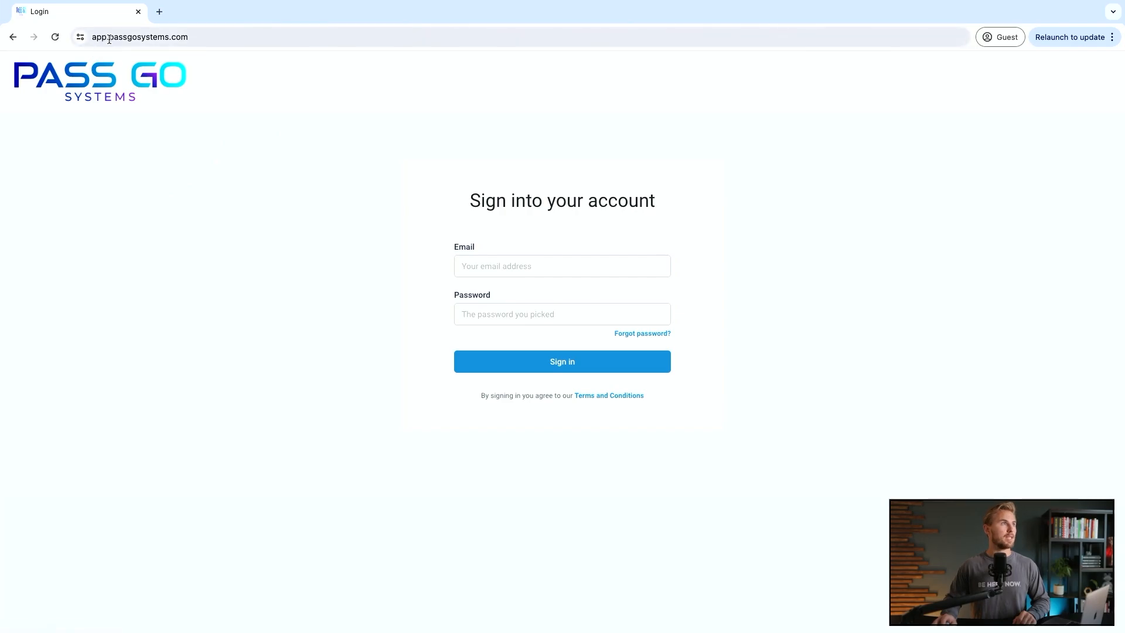
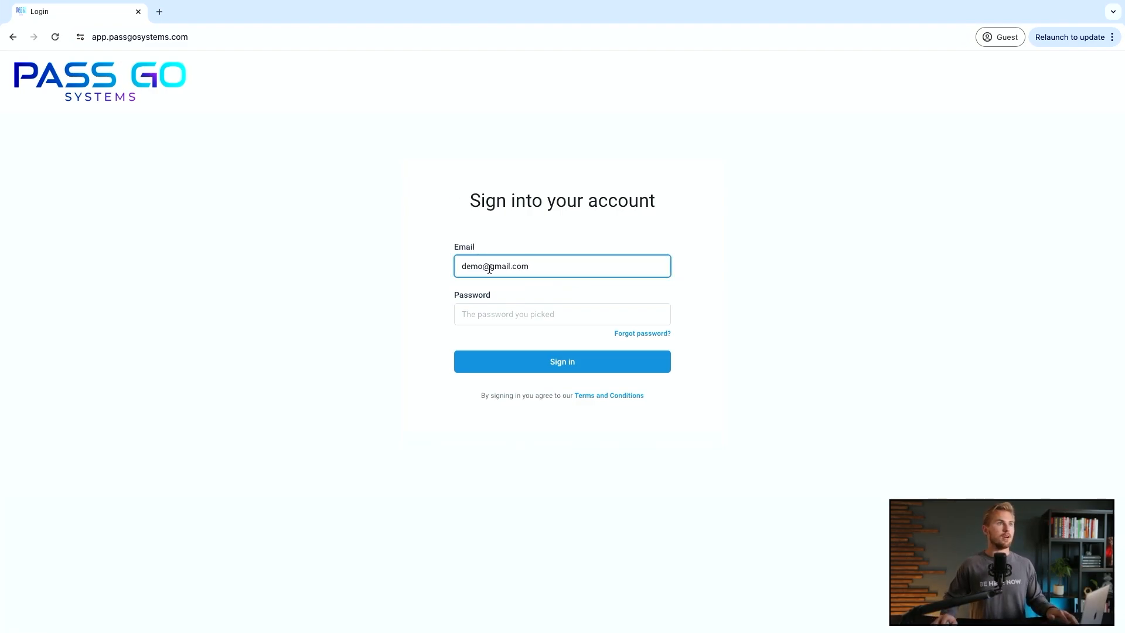
Step: Sign in on the whitelabel login page with the client's email address and account password
click(518, 317)
text(••••••••)
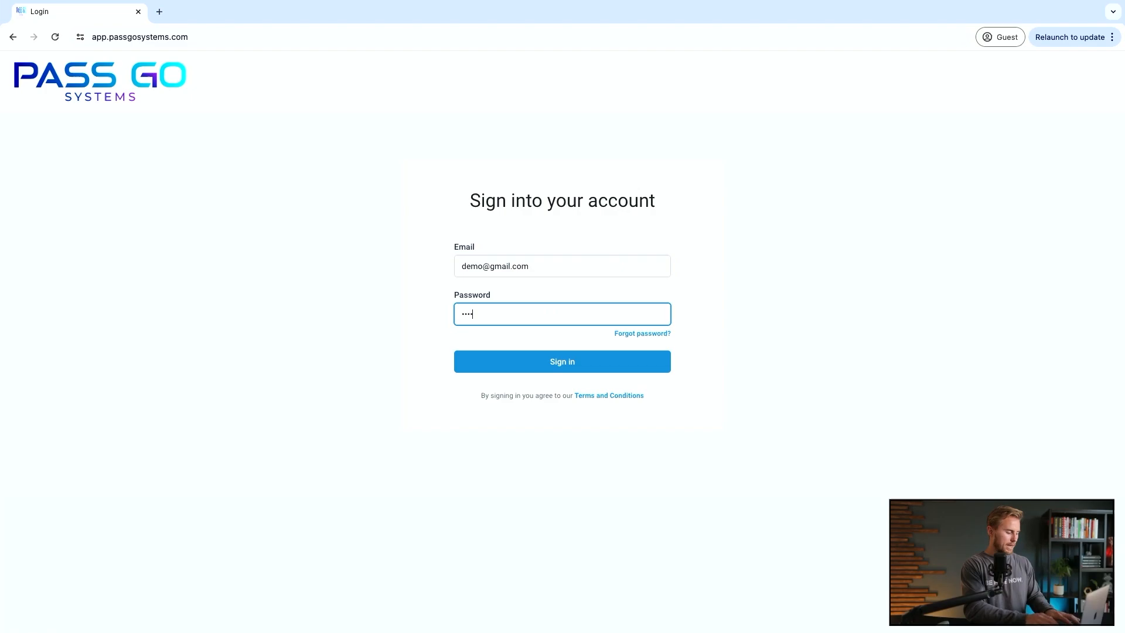
text(•)
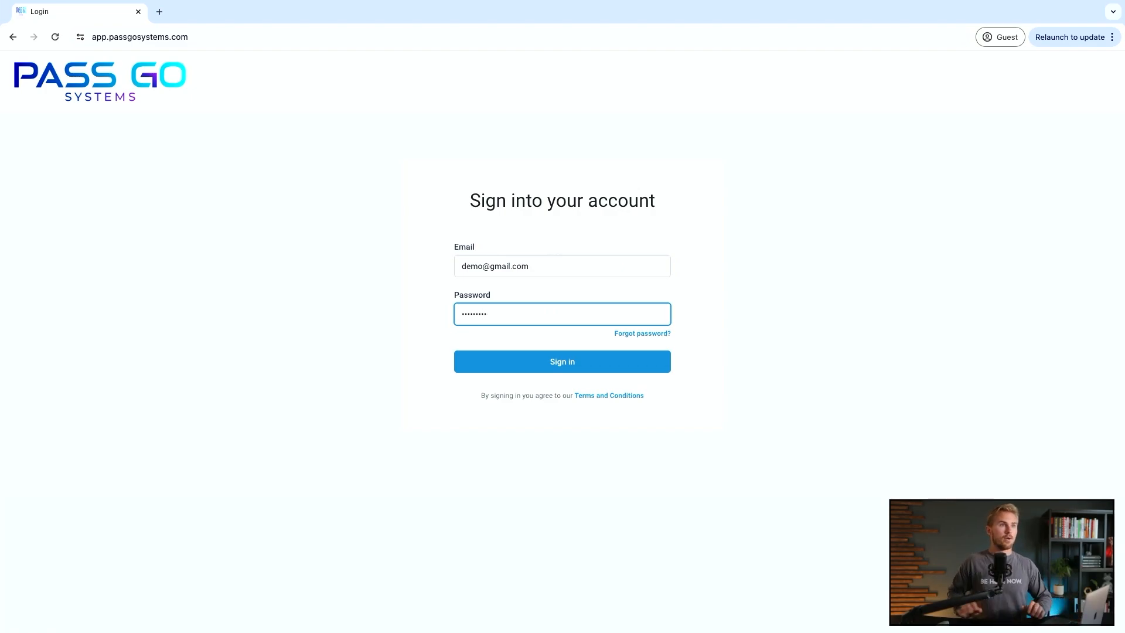
click(572, 362)
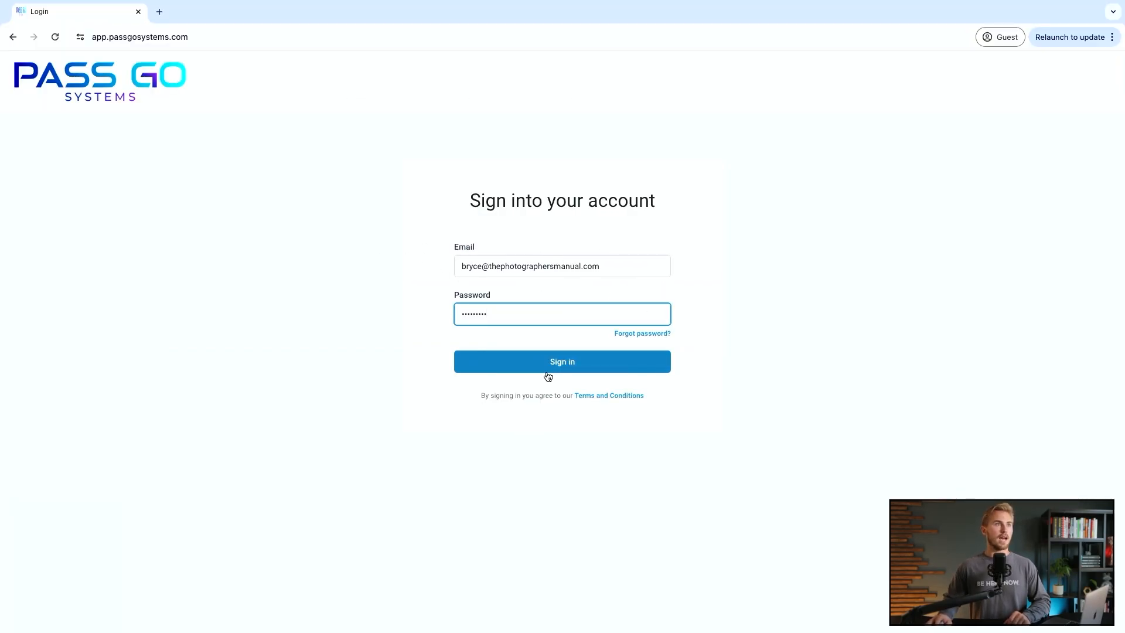
Step: Submit the sign-in form again and request the security code by email
click(546, 371)
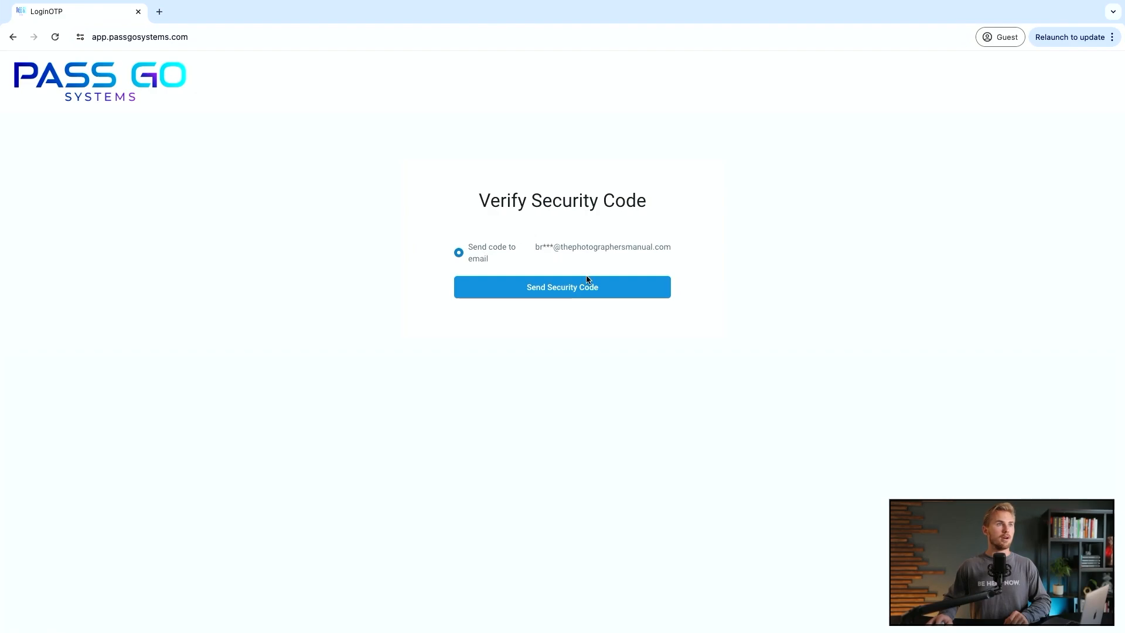
click(578, 293)
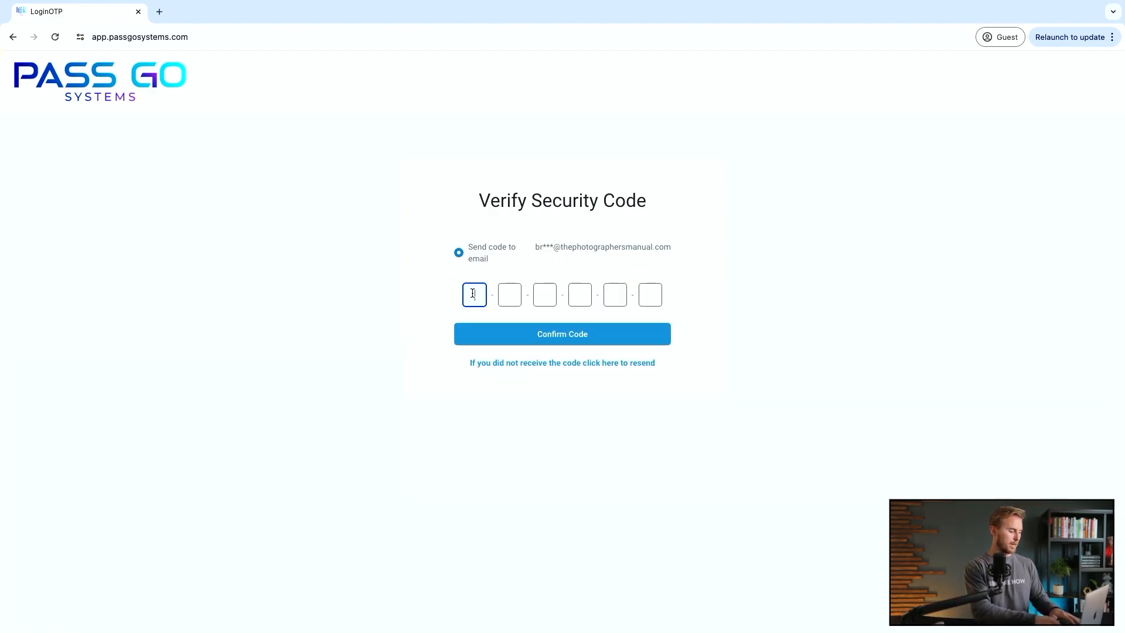
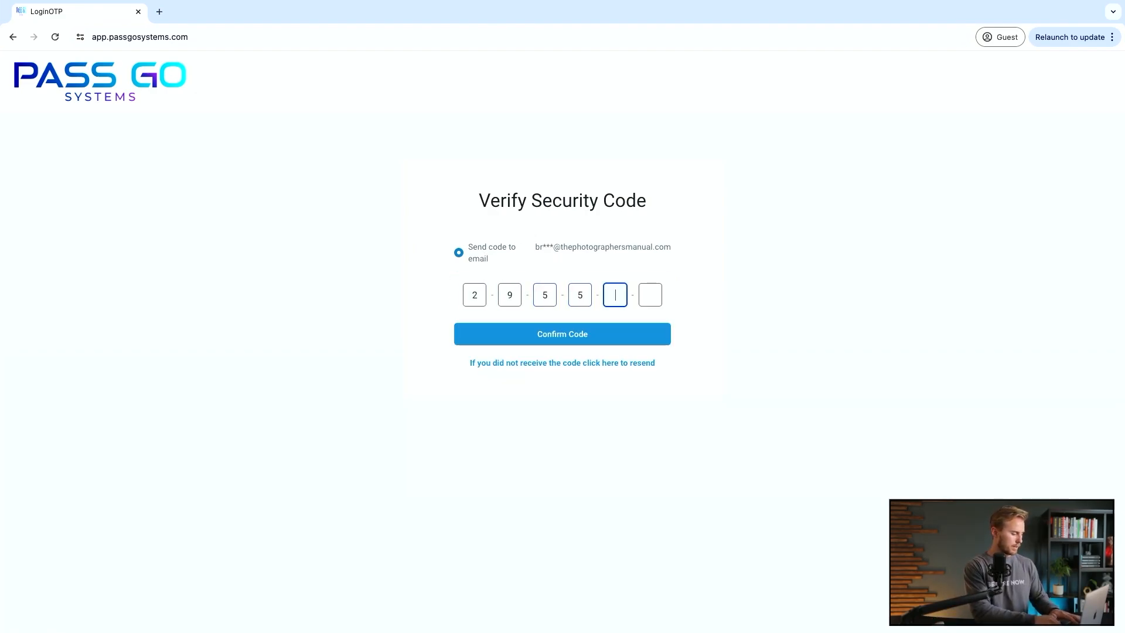
Step: Enter the emailed verification code in the security code boxes and confirm it to log in
click(552, 342)
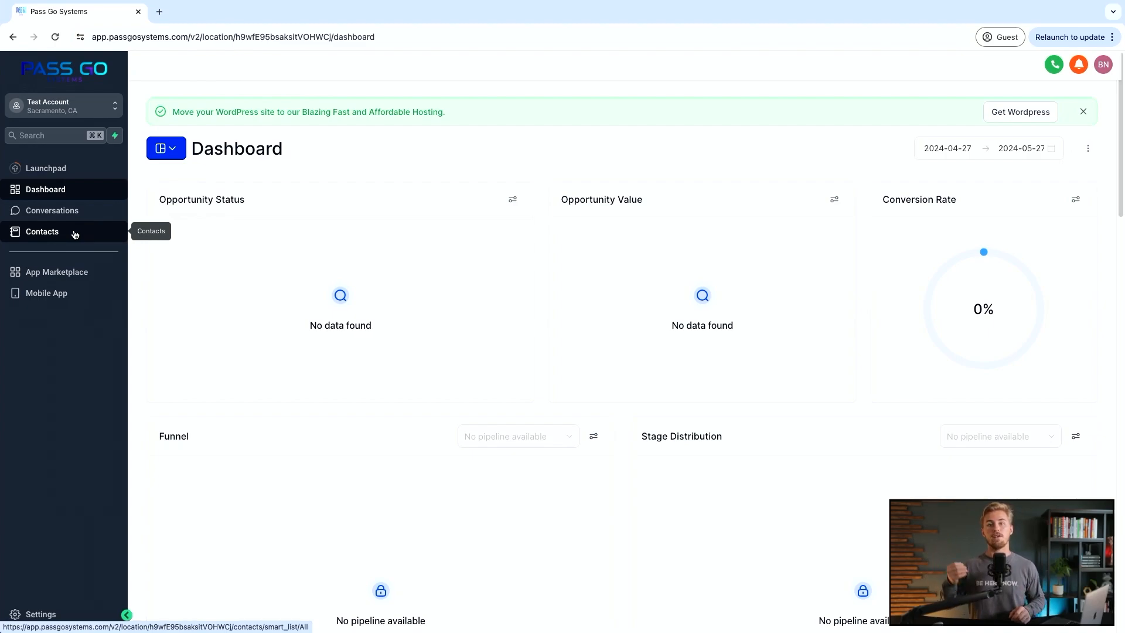
Step: Look through the client's Launchpad, Dashboard, Conversations and Contacts pages in the restricted sub-account
click(58, 169)
click(70, 187)
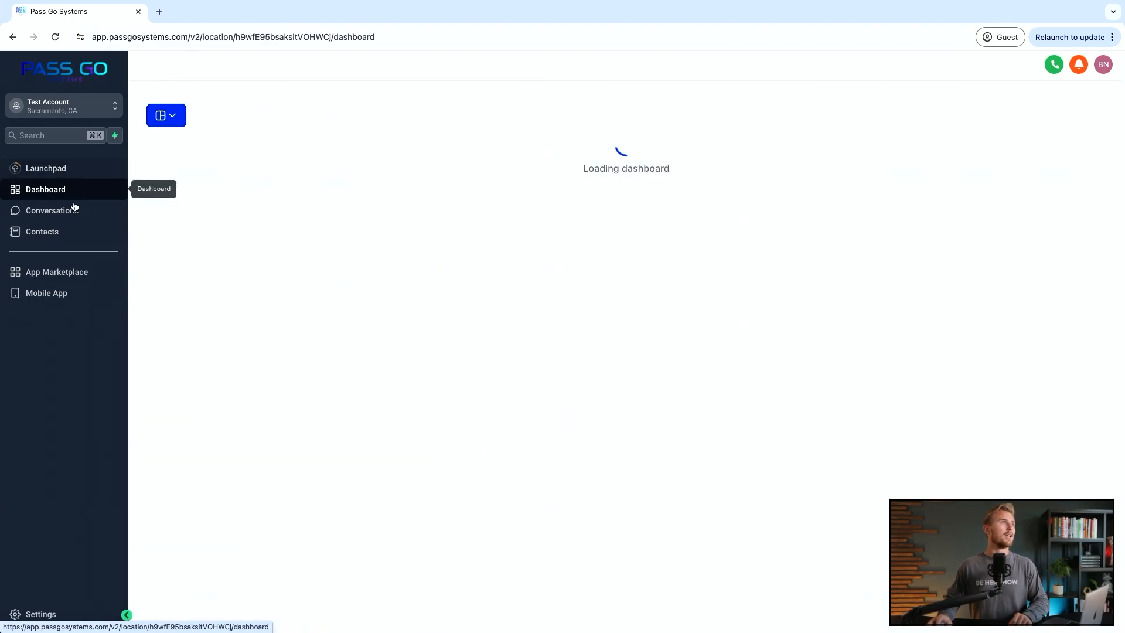
click(57, 213)
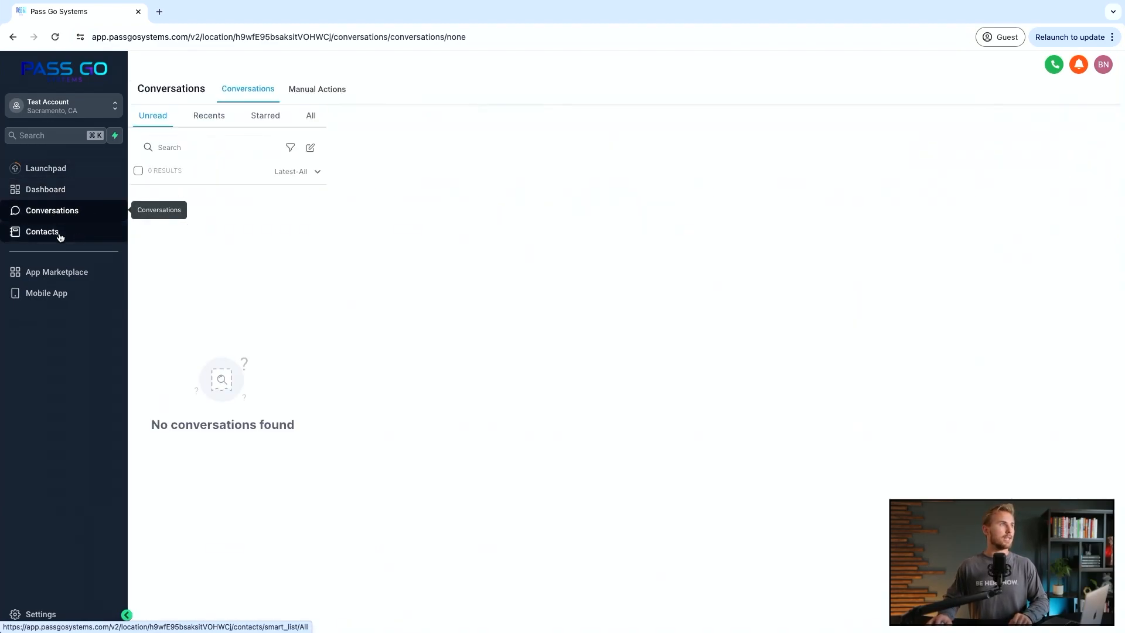
click(63, 234)
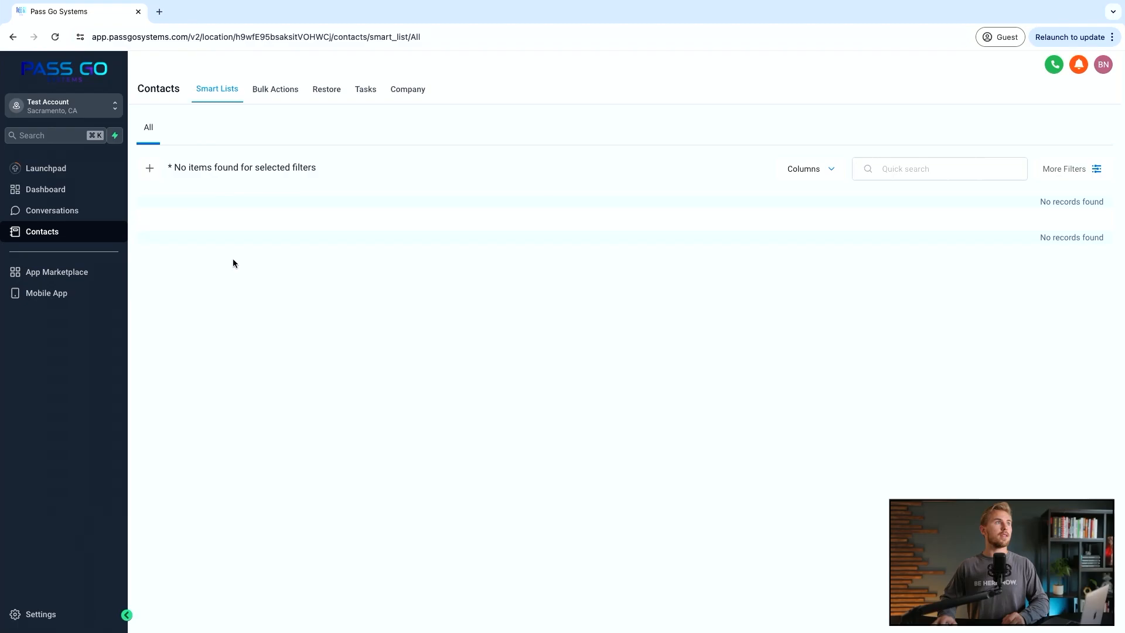
Step: Switch to the Gmail window, open the "Activate Your Account | Pass Go Systems" email and follow its login link
key(ctrl+Up)
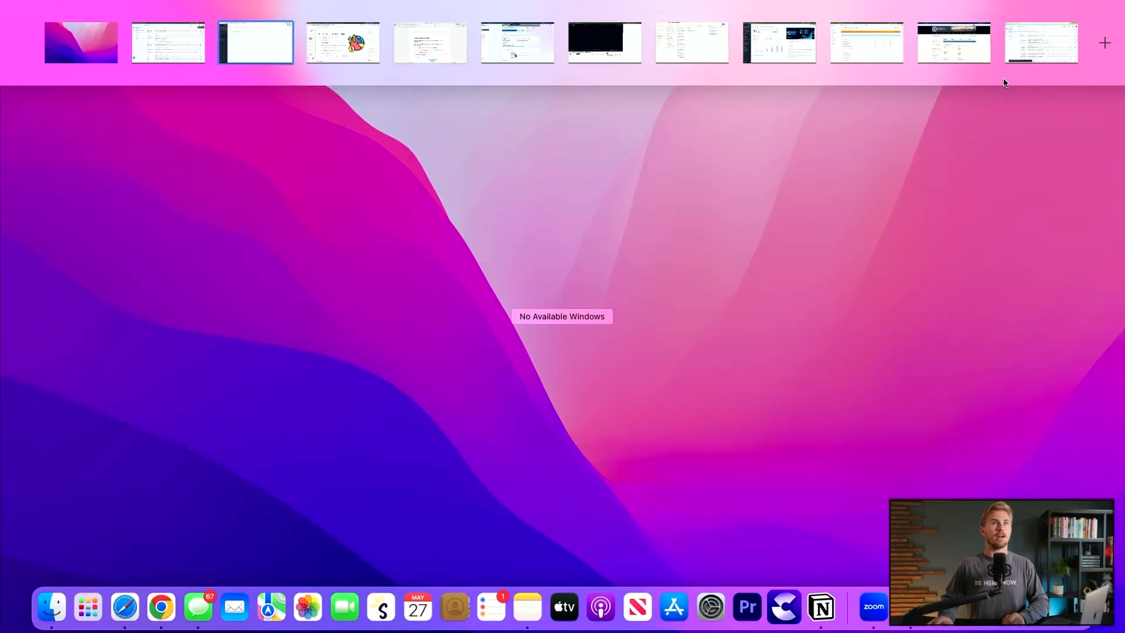
click(1038, 44)
click(327, 229)
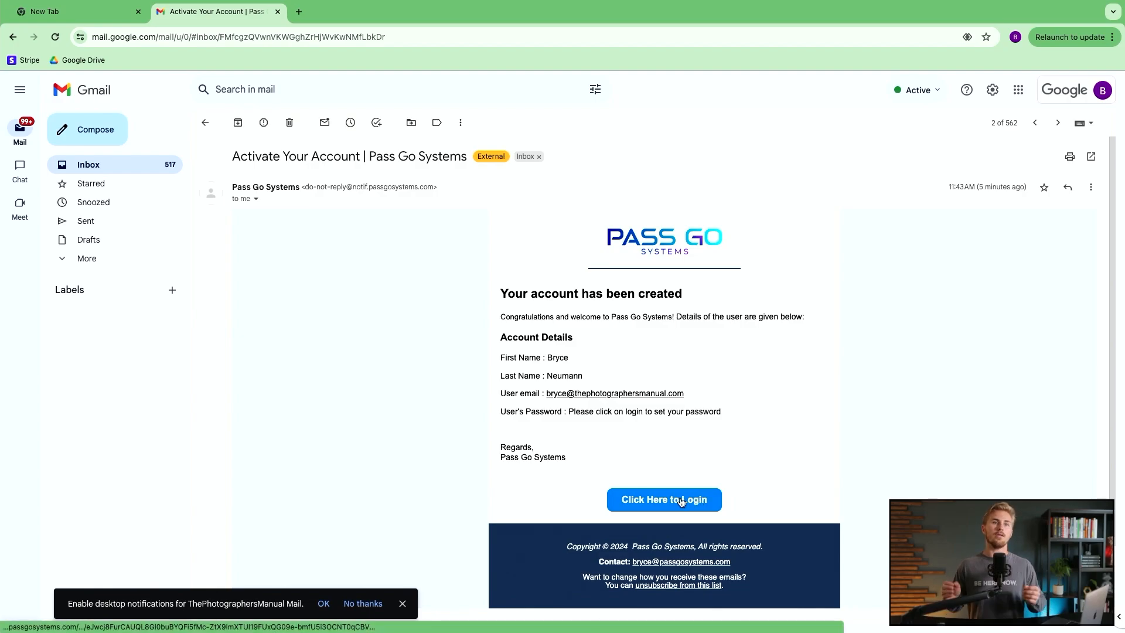
click(681, 500)
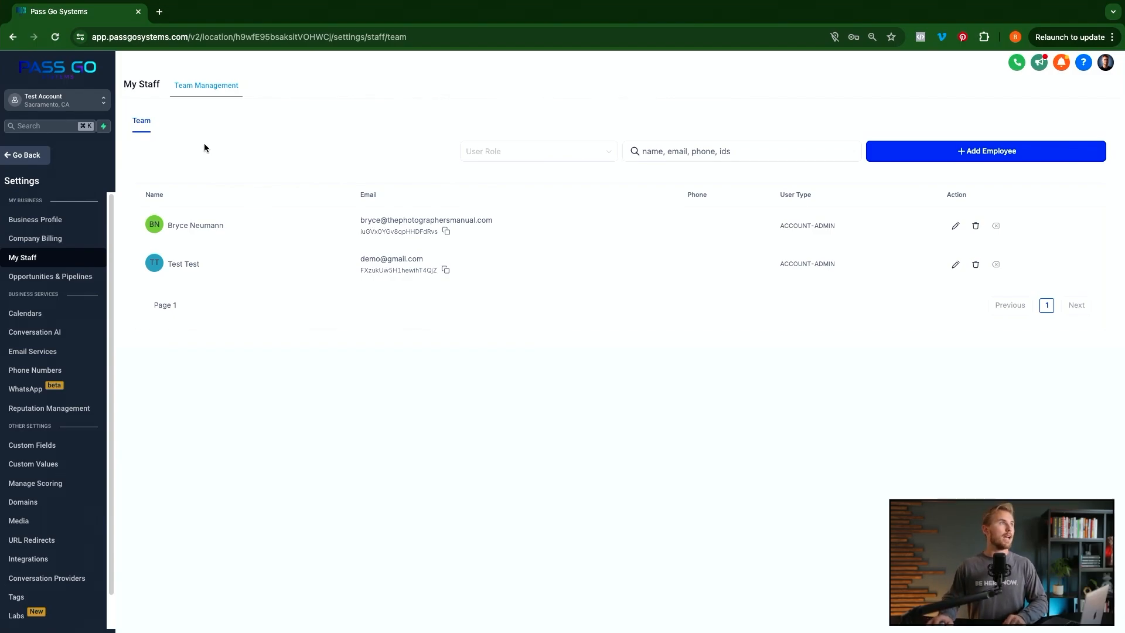
Step: Switch from the Test Account to the agency view and open the SaaS Configurator to review its existing plans and pricing
click(81, 102)
click(186, 129)
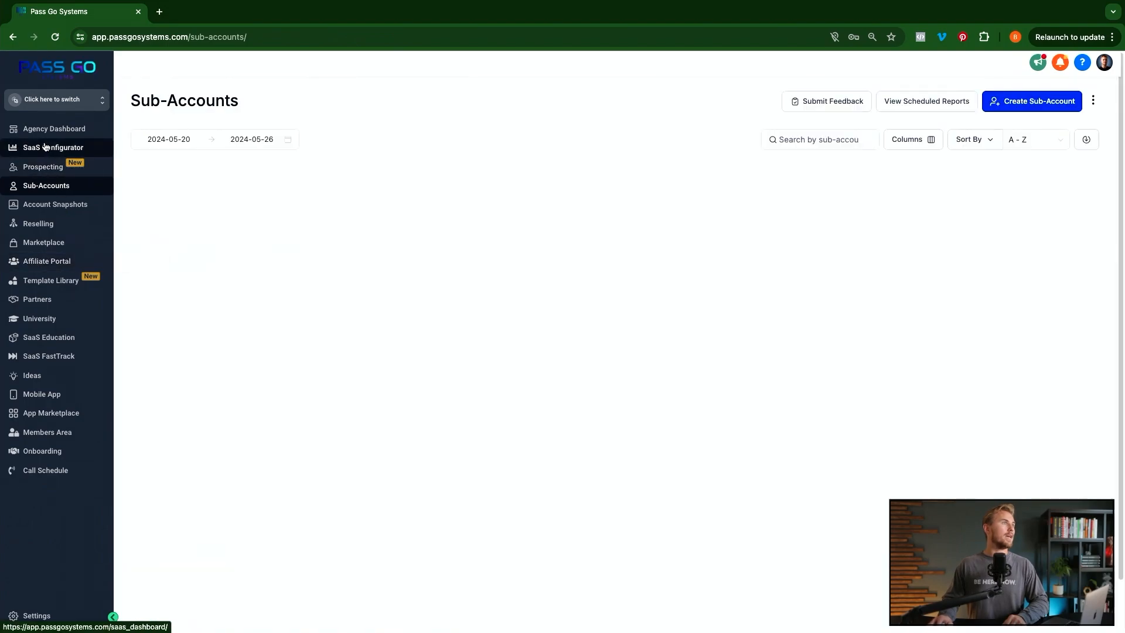
click(47, 148)
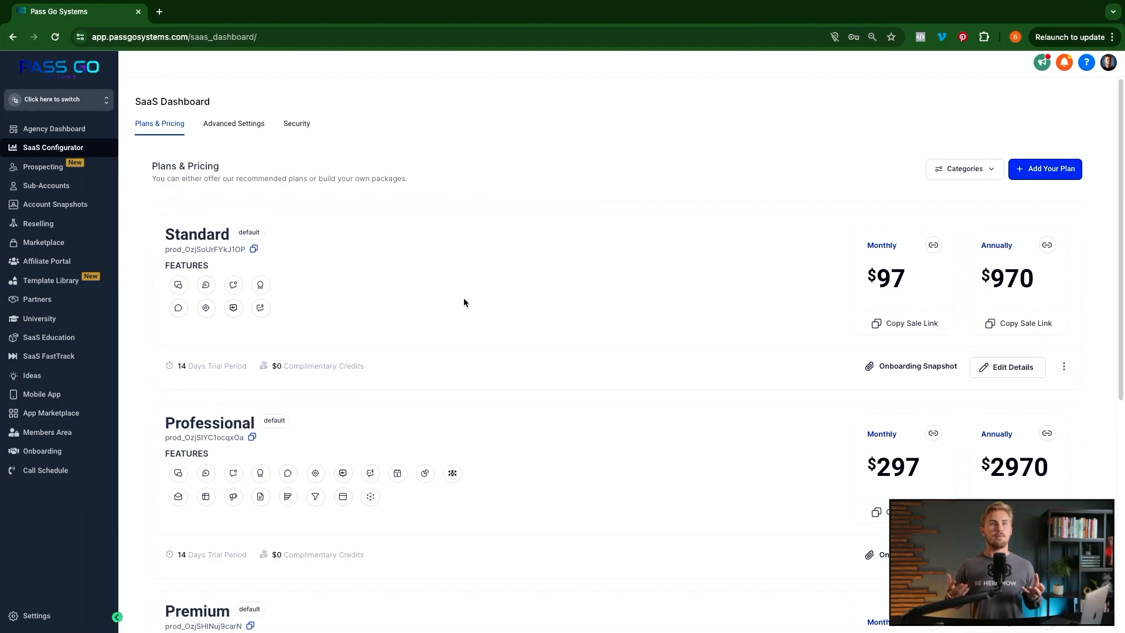
scroll(472, 275, down, 6)
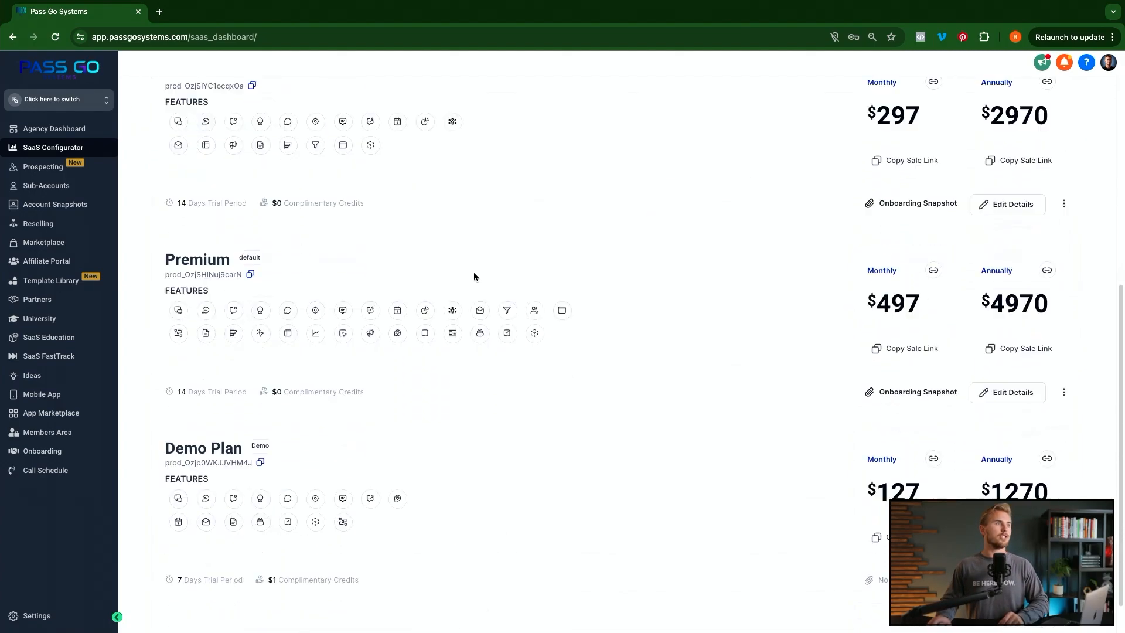
scroll(474, 274, down, 1)
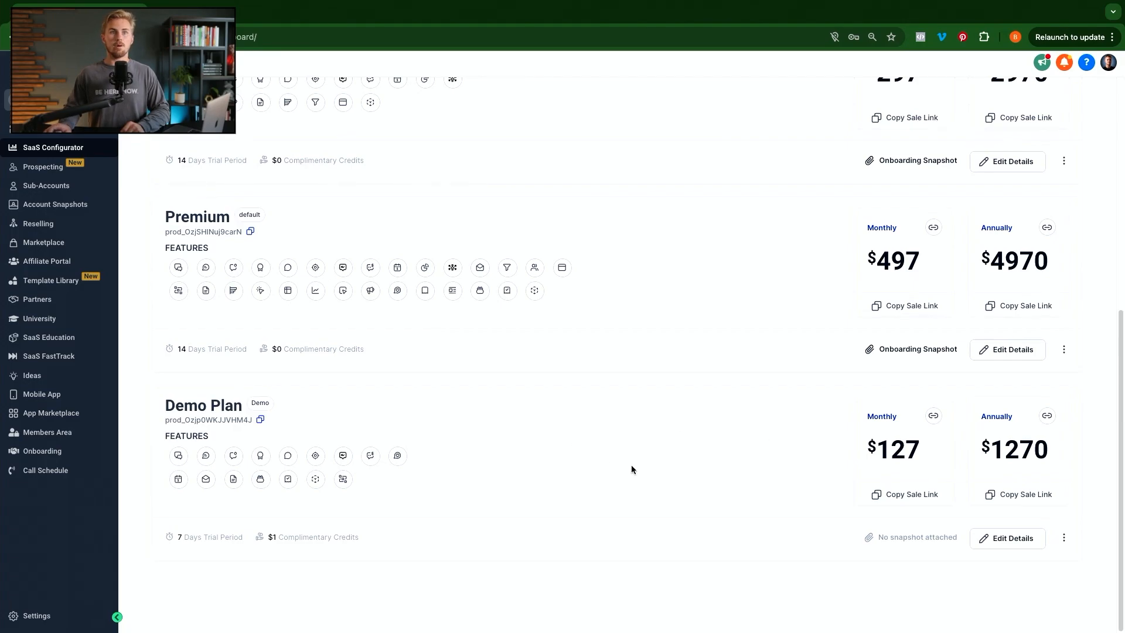
scroll(632, 469, up, 7)
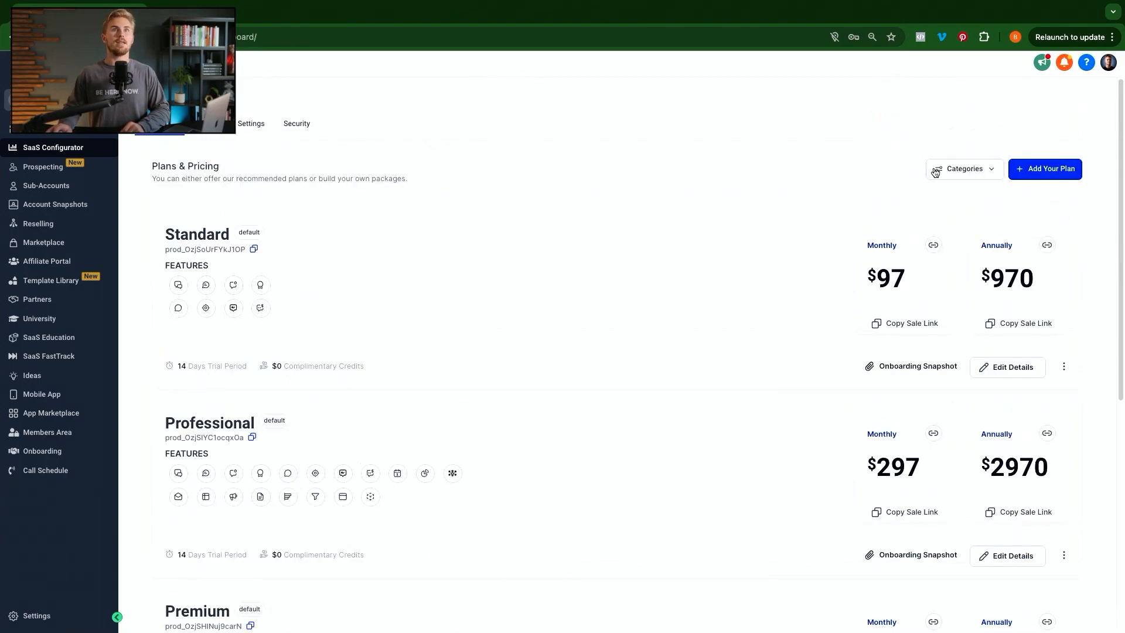
Step: Add a new SaaS plan with "Test Plan" as both name and description, and proceed to the category stage
click(1065, 175)
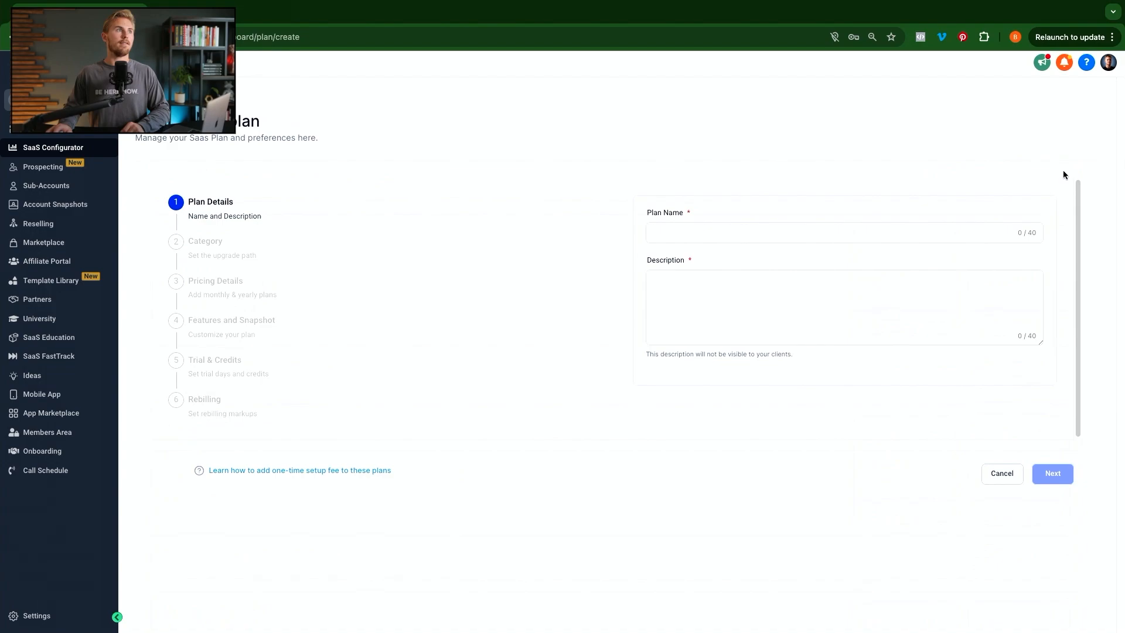
click(705, 229)
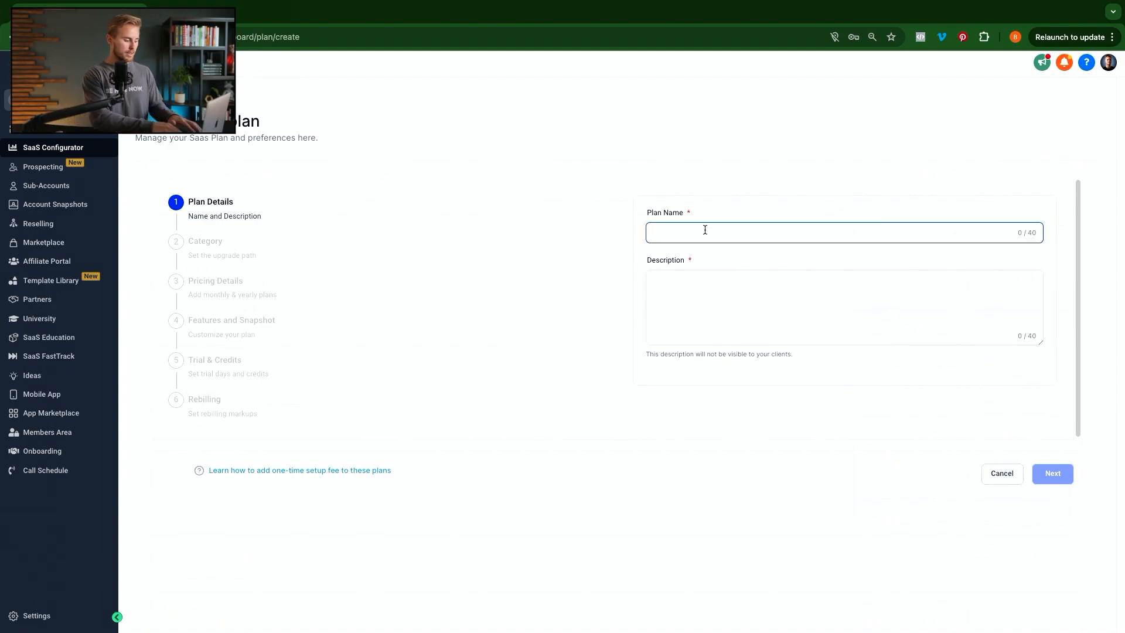
text(Test Plan)
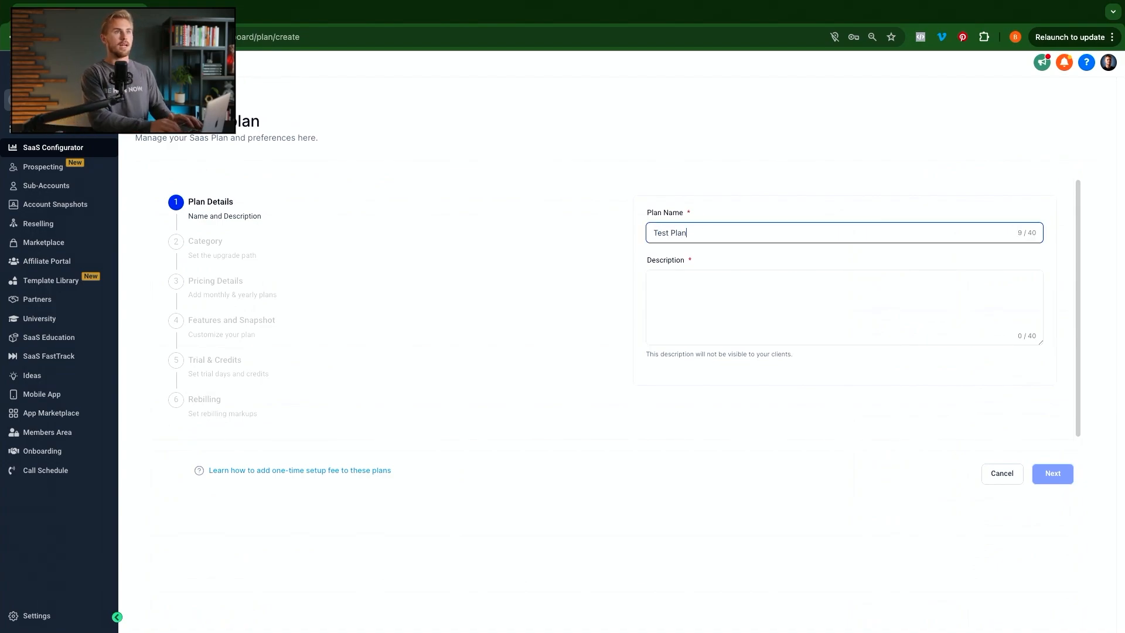
click(738, 298)
text(Tes)
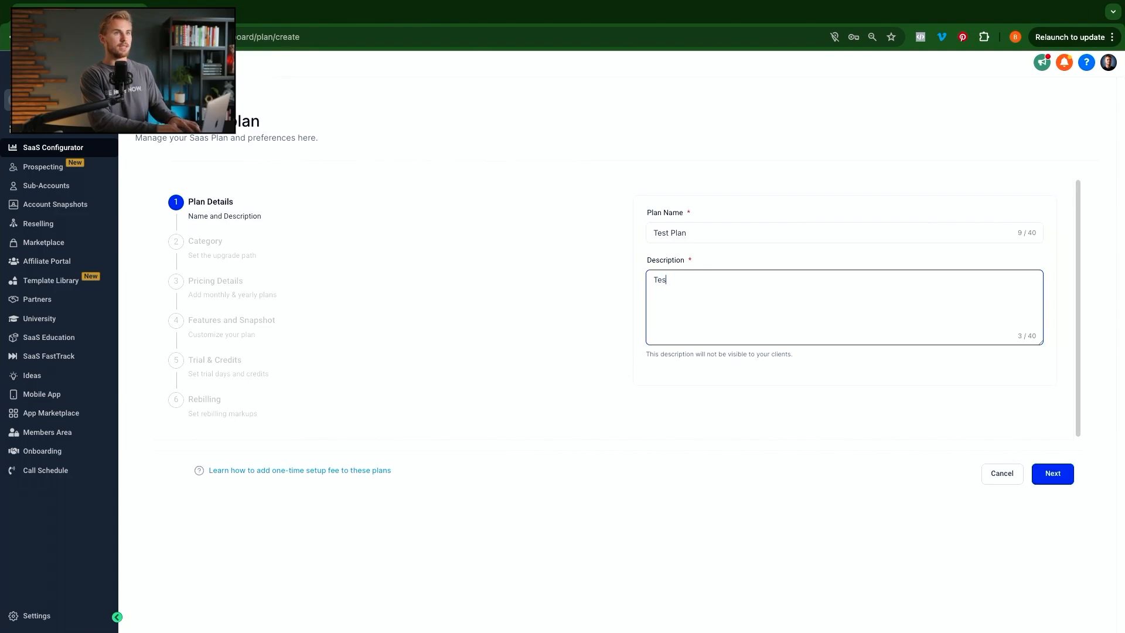
text(t Plan)
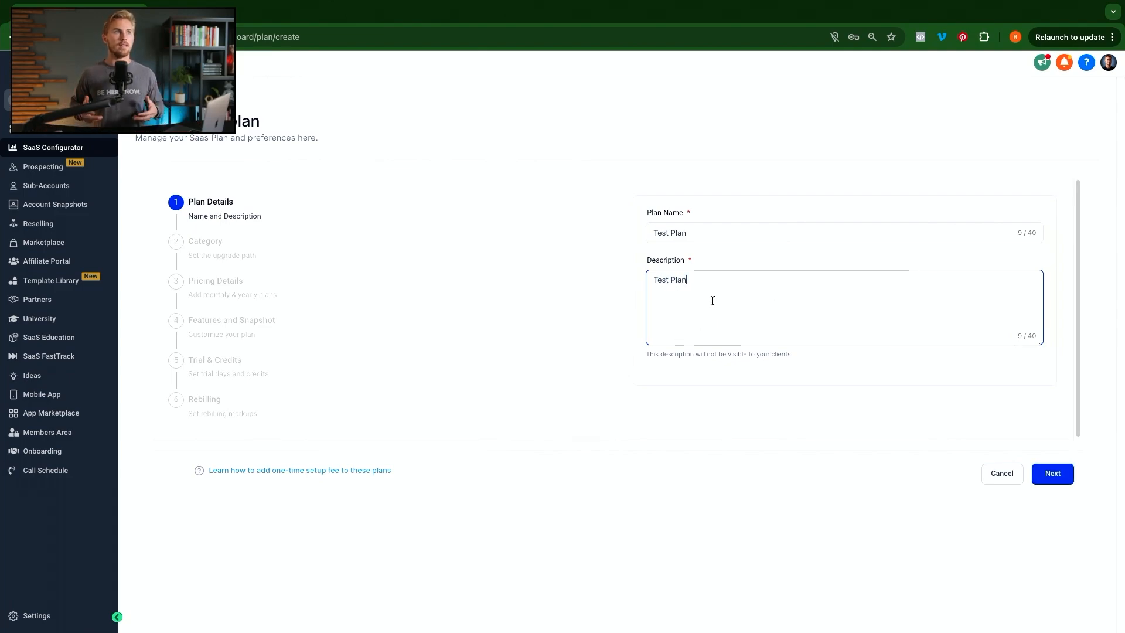
click(1054, 478)
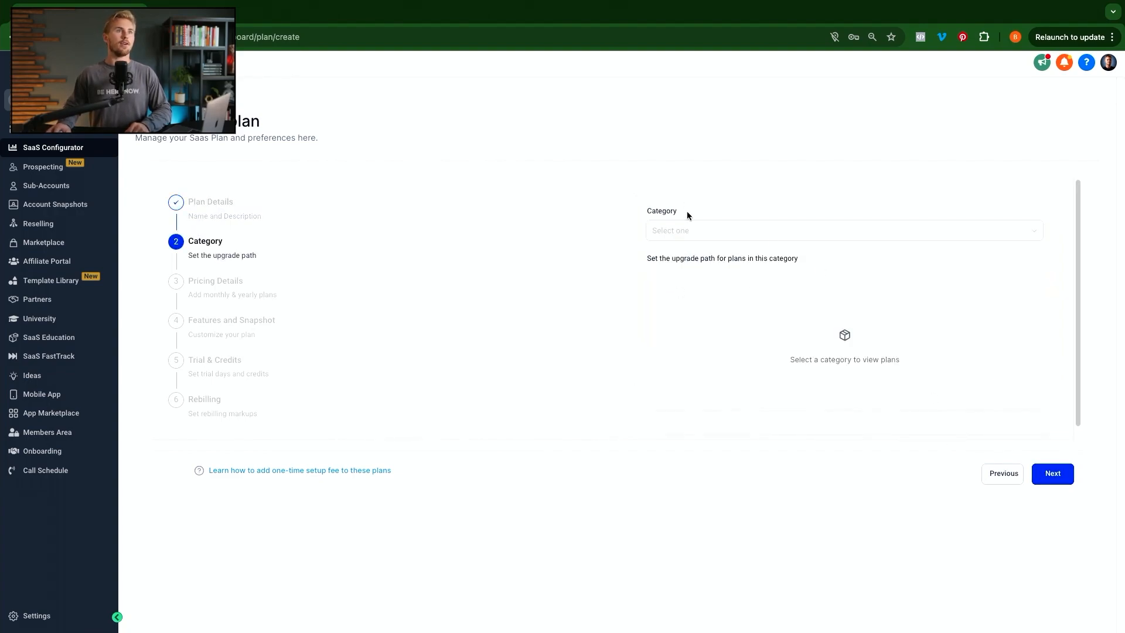
Step: Assign the plan to the Demo (USD) category, place Test Plan above Demo Plan, and proceed to the pricing details
click(716, 233)
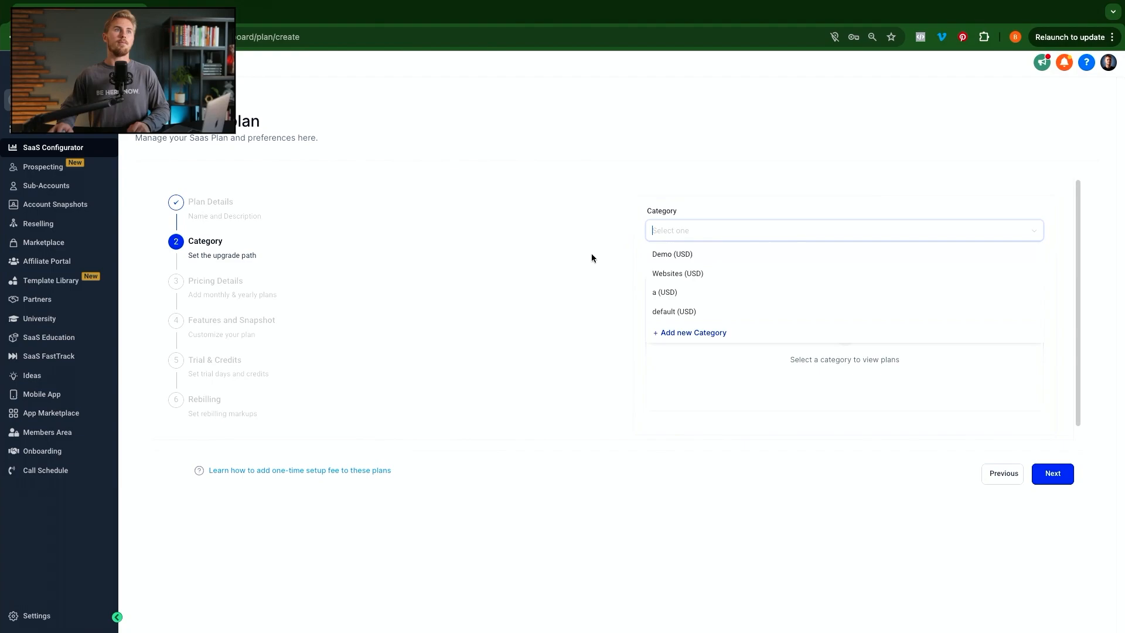
click(659, 254)
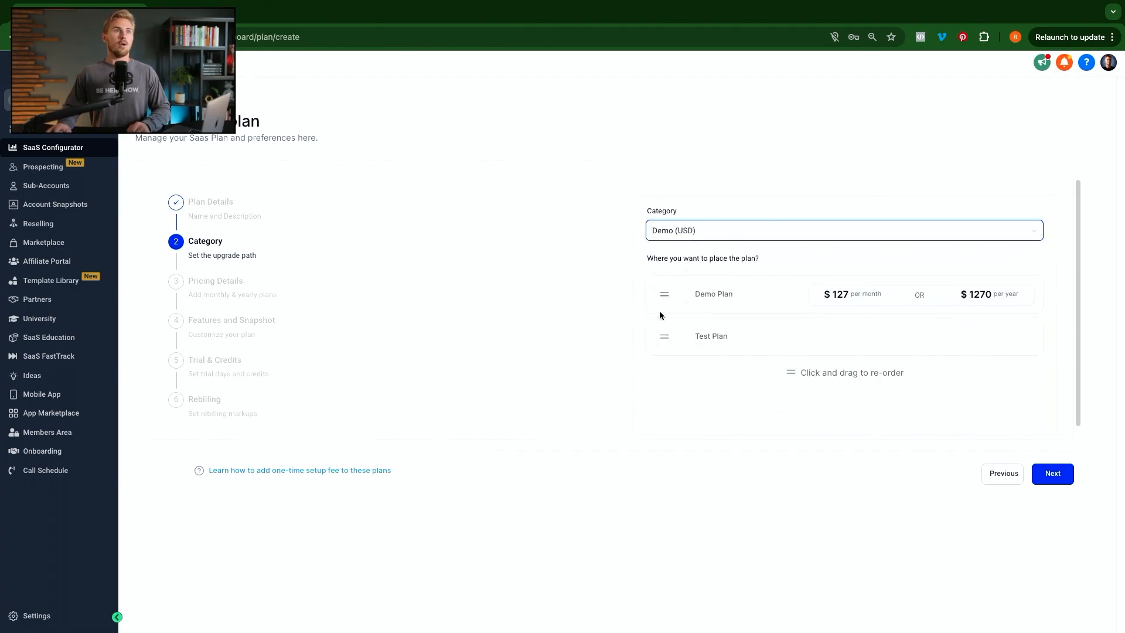
mouse_move(665, 337)
mouse_down()
mouse_move(673, 292)
mouse_move(673, 340)
mouse_up()
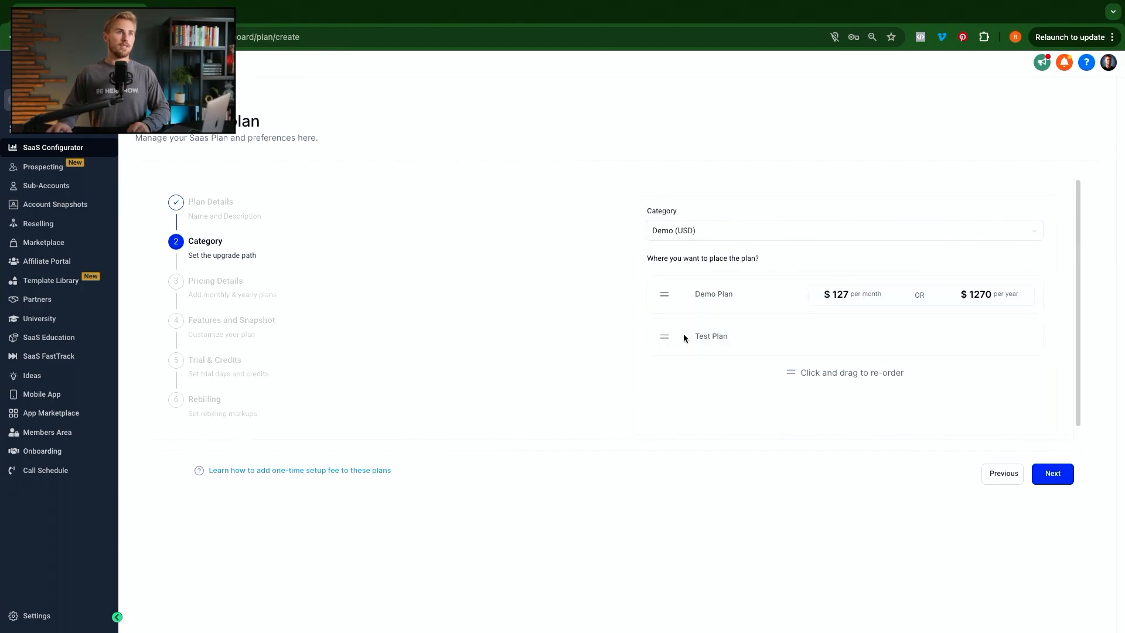
drag(664, 337, 666, 298)
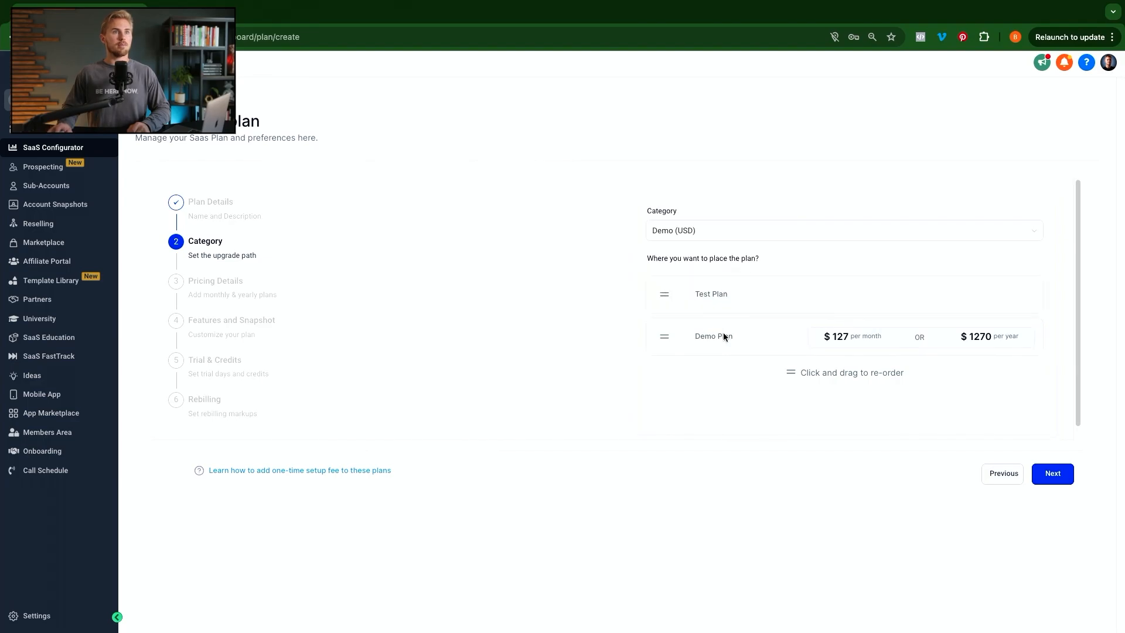
click(1053, 474)
Step: Return to the category stage, move Test Plan below Demo Plan, and go back to the pricing details
click(721, 275)
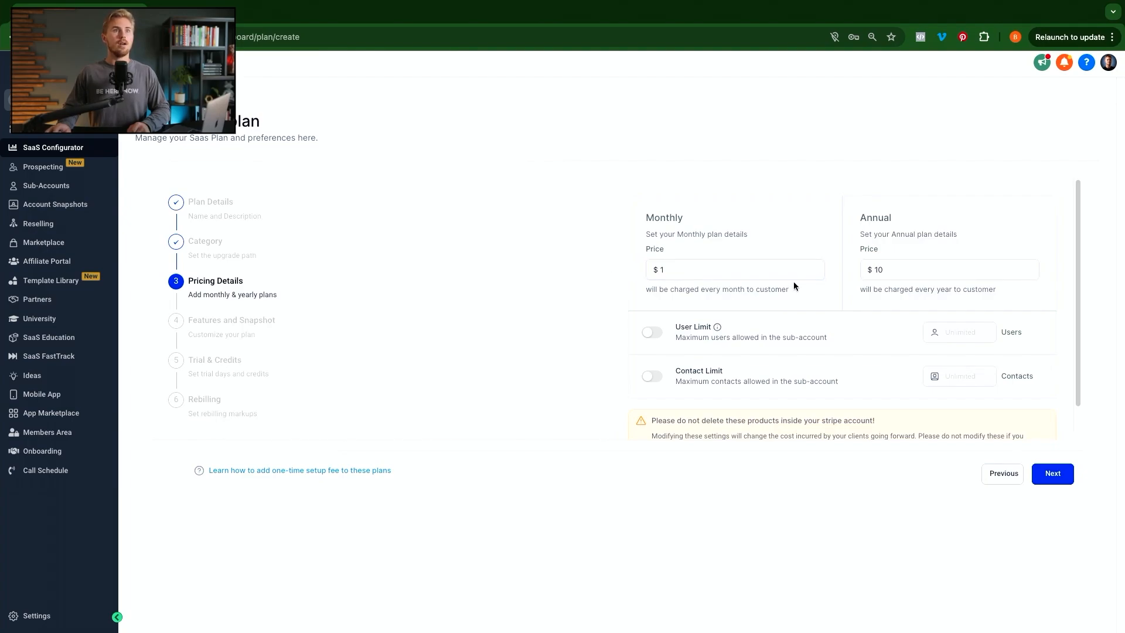
click(873, 270)
click(693, 274)
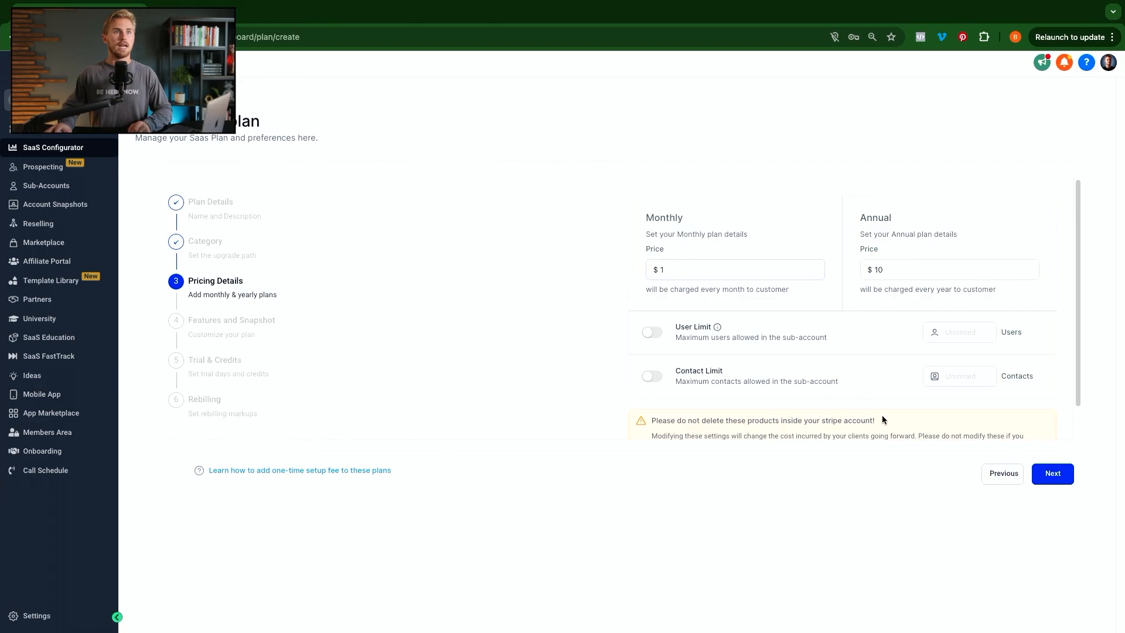
click(1000, 474)
drag(665, 296, 666, 337)
click(1049, 472)
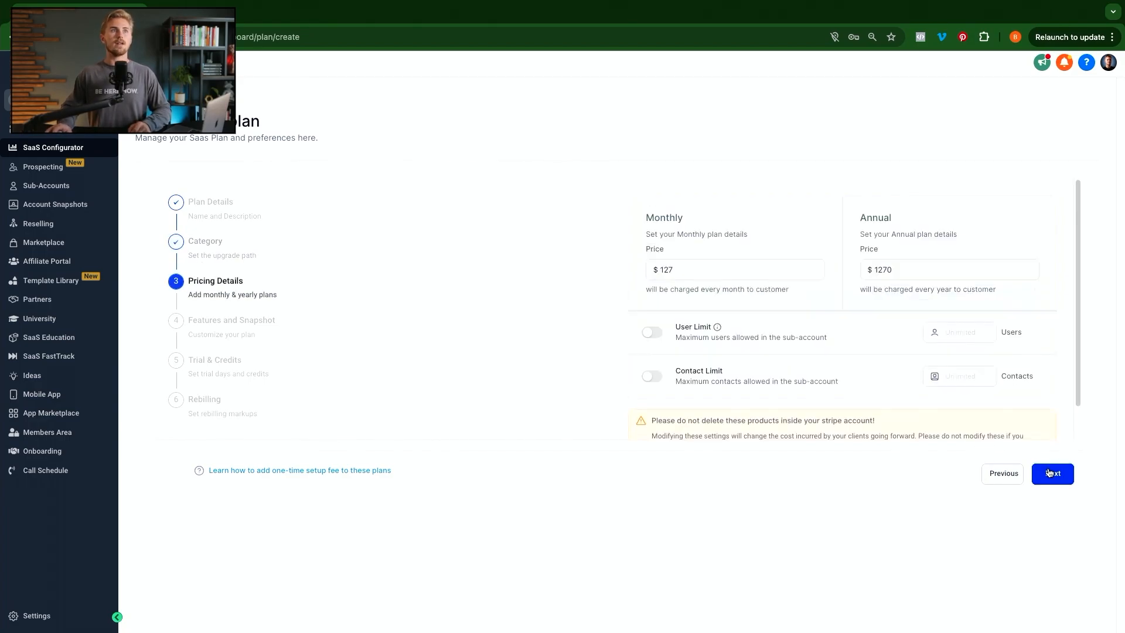
Step: Try to set the plan's monthly price to $27
click(689, 270)
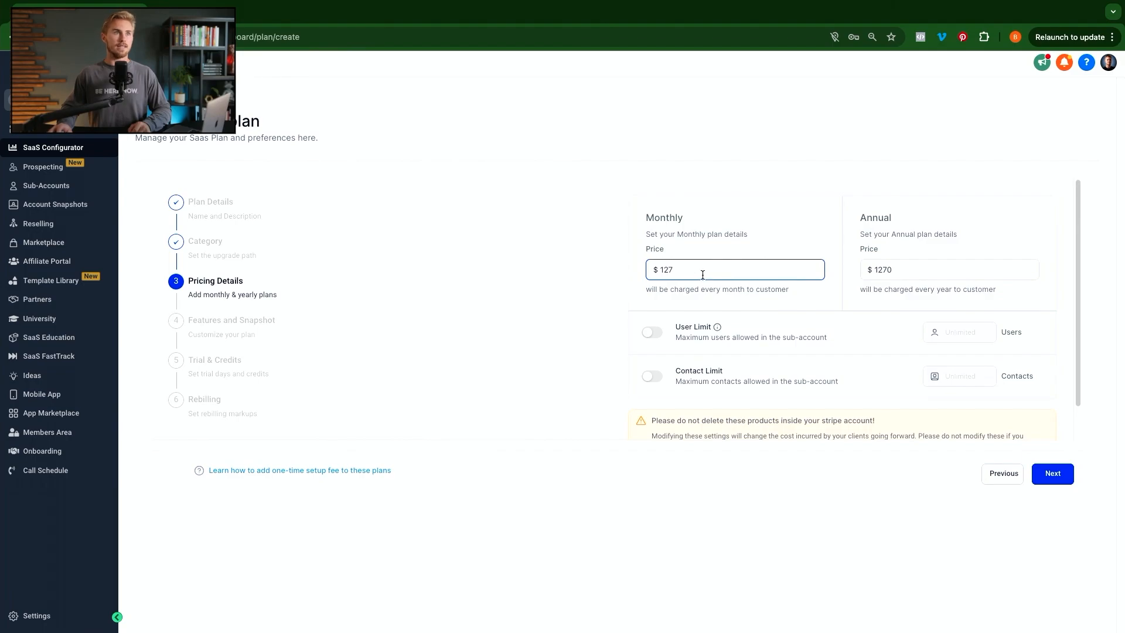
click(1003, 276)
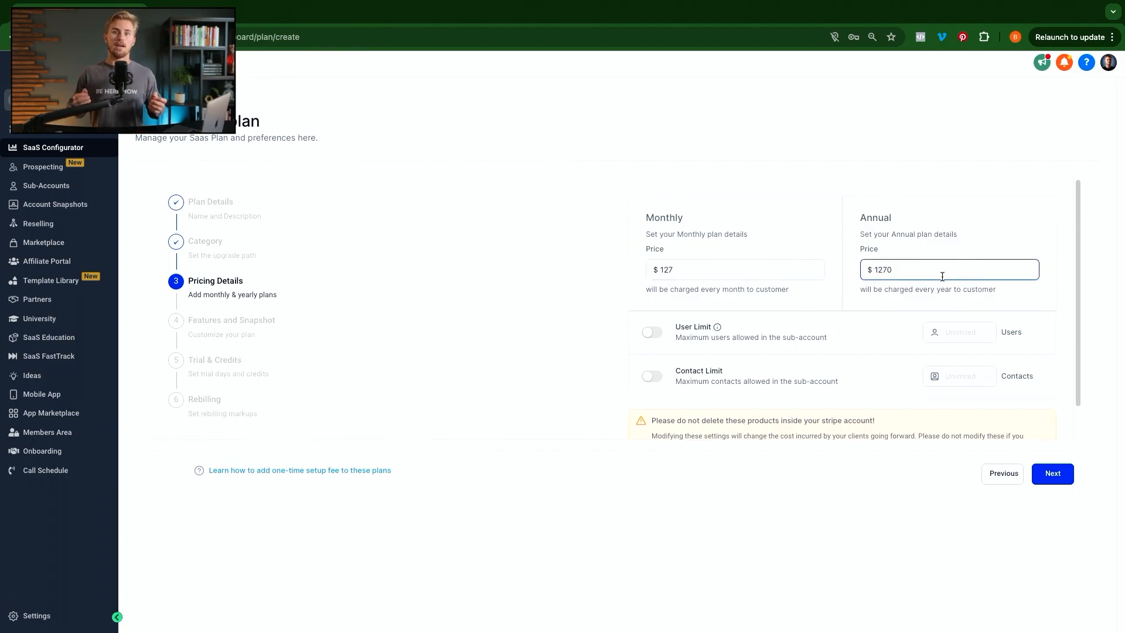
click(801, 263)
click(895, 240)
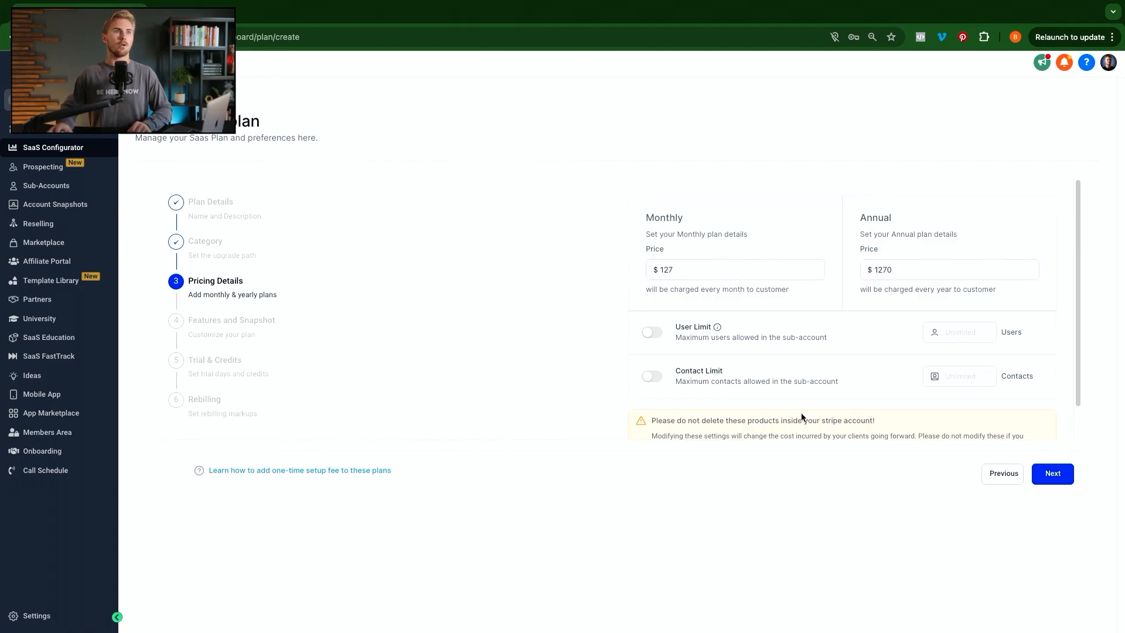
click(704, 271)
key(shift+Left)
key(shift+Left)
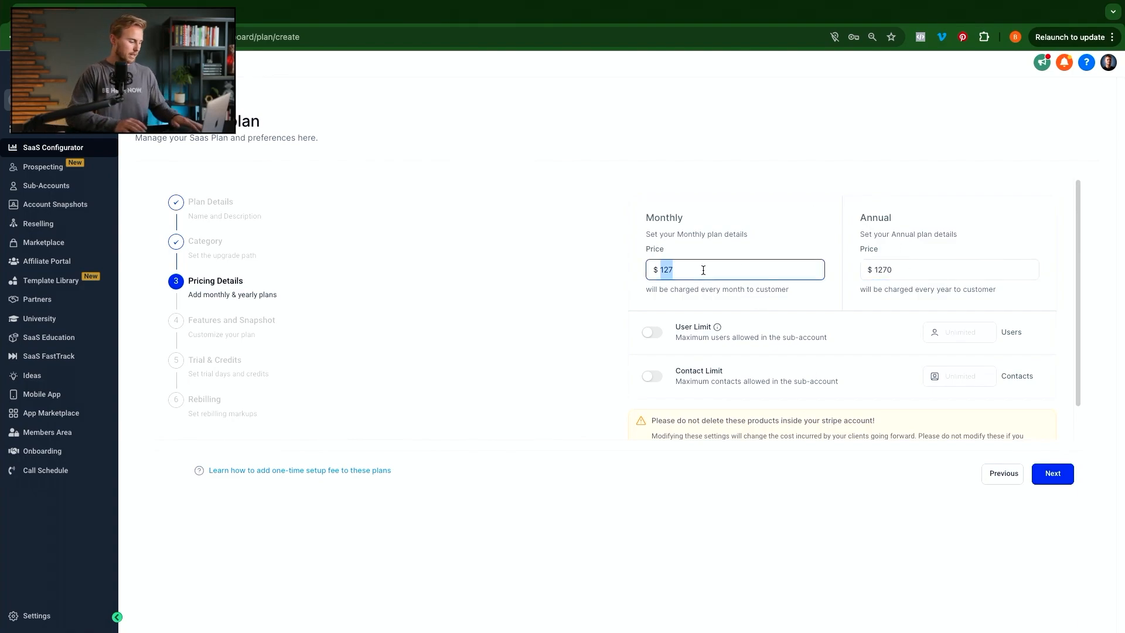
key(BackSpace)
text(27)
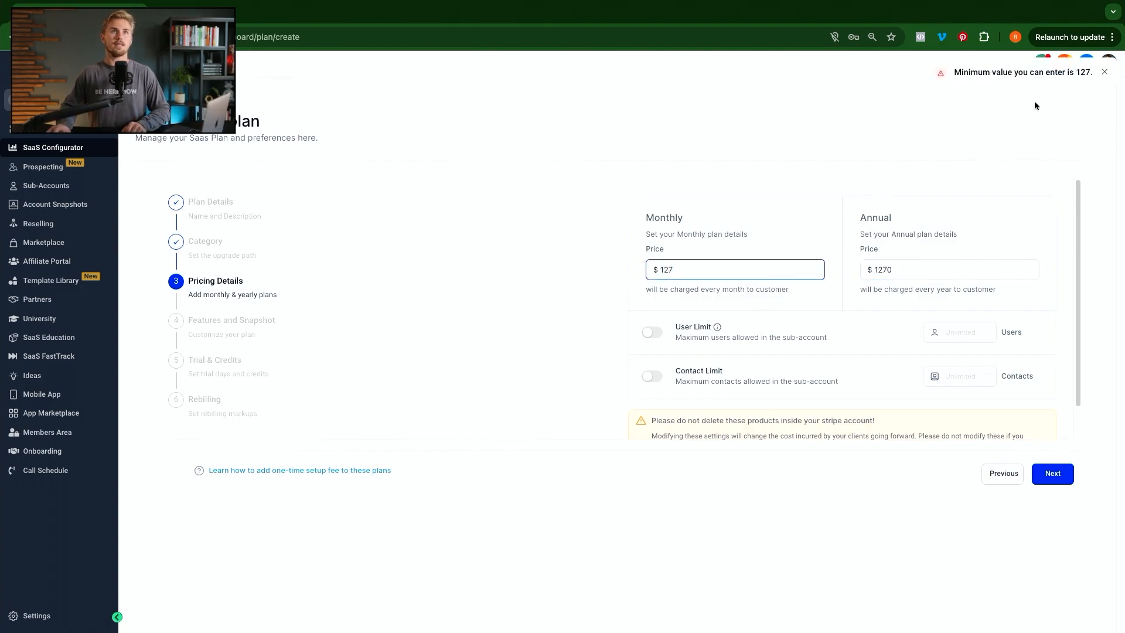
Step: Move Test Plan back above Demo Plan in the category order and return to the pricing details
click(1003, 476)
drag(665, 337, 669, 295)
click(1062, 477)
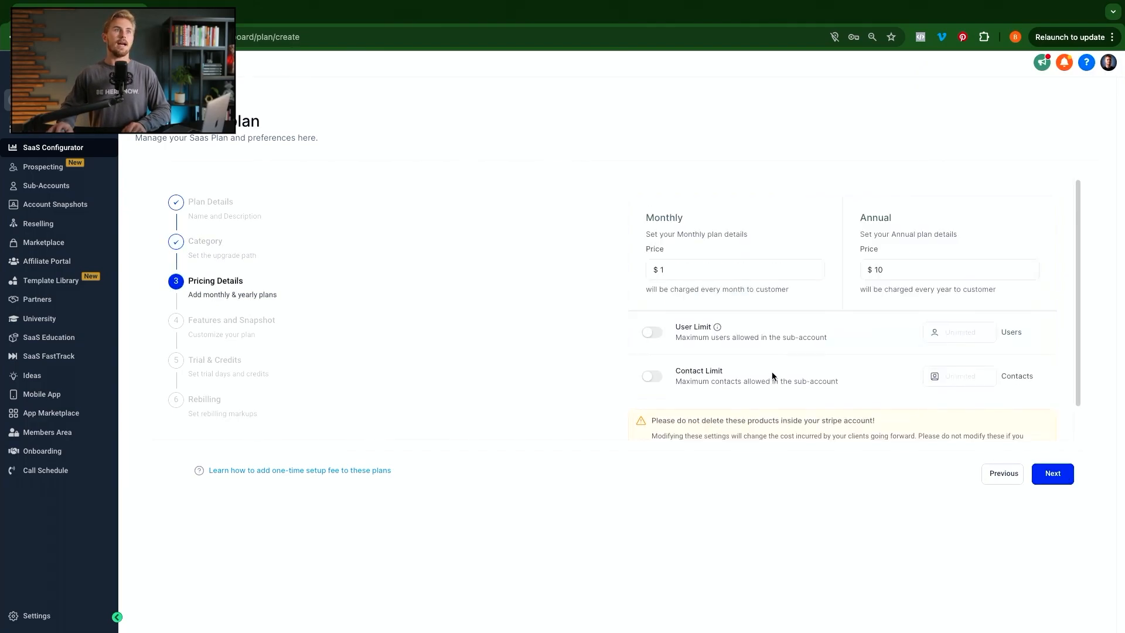
Step: Try a monthly price of $197 for the plan, and set it back to $1
double_click(736, 270)
text(197)
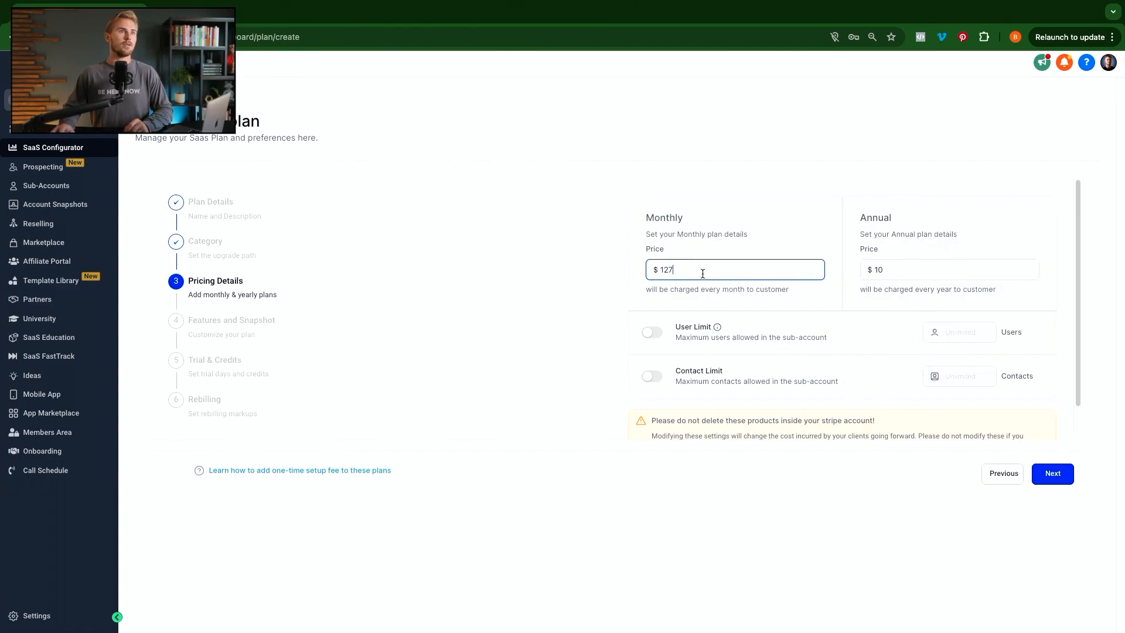
key(ctrl+a)
text(1)
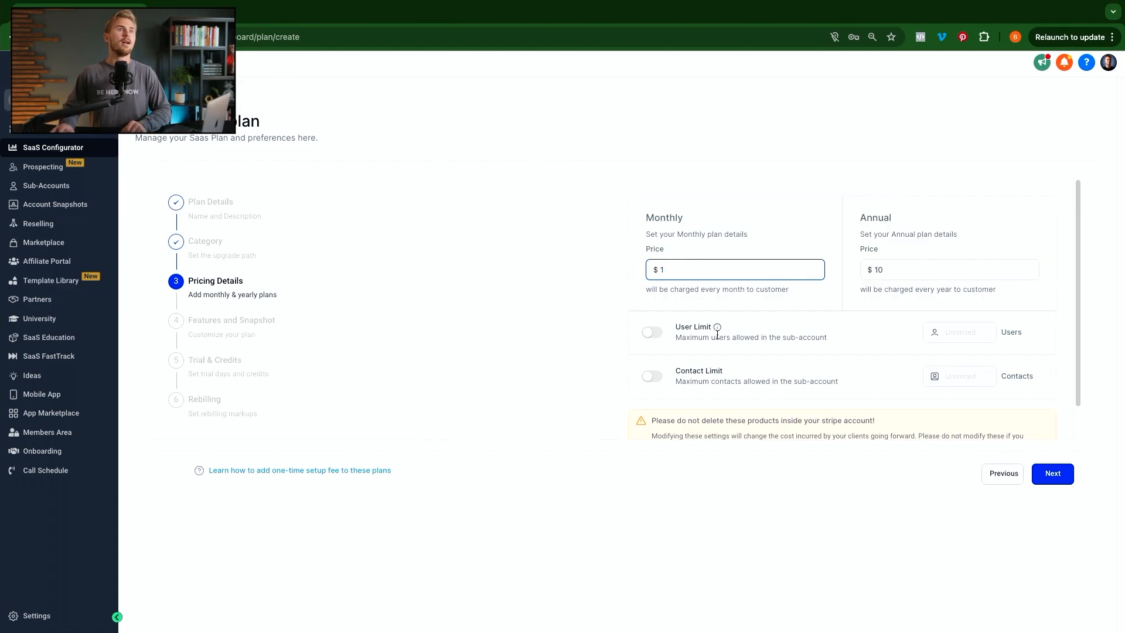
Step: Enable the user limit and the contact limit at 50 each, and continue to the Features and Snapshot stage
click(651, 332)
double_click(973, 332)
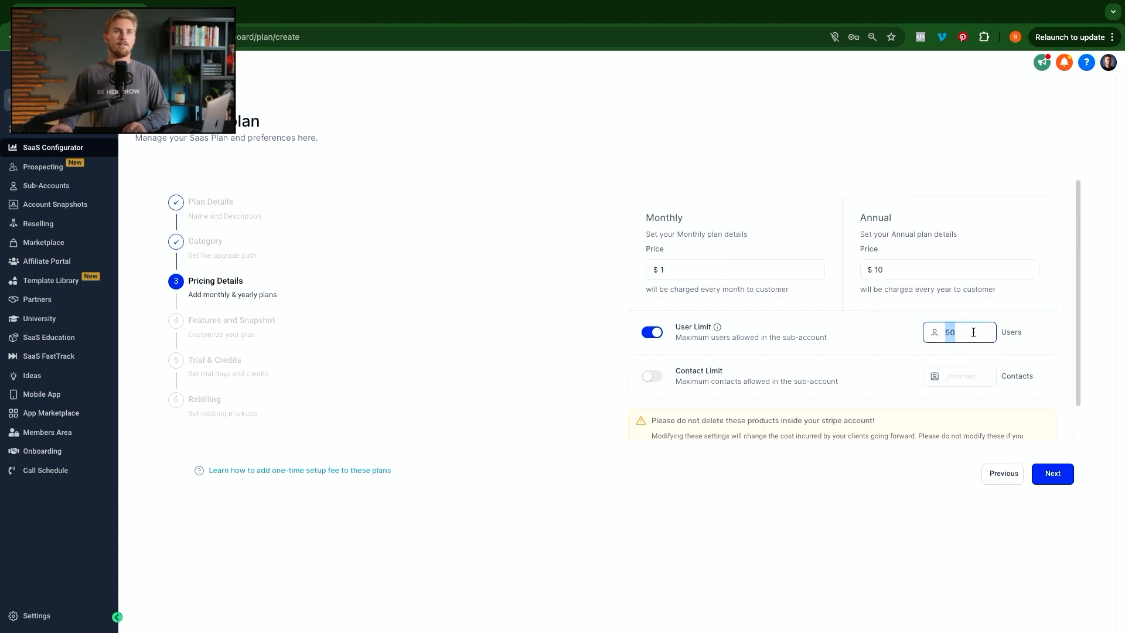
click(651, 376)
click(984, 376)
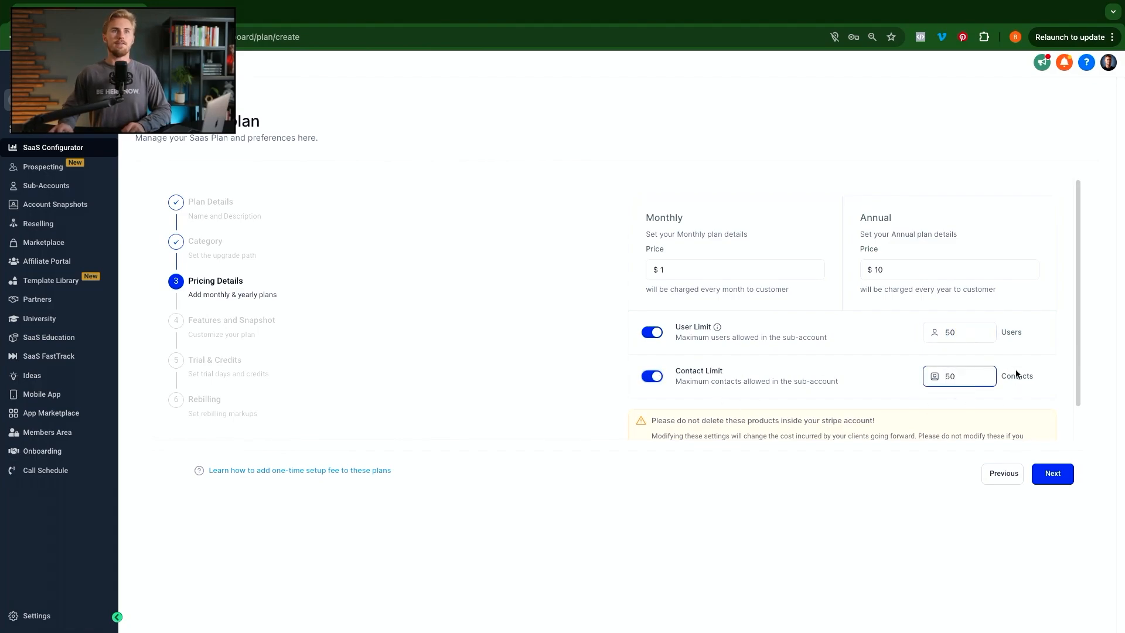
click(908, 379)
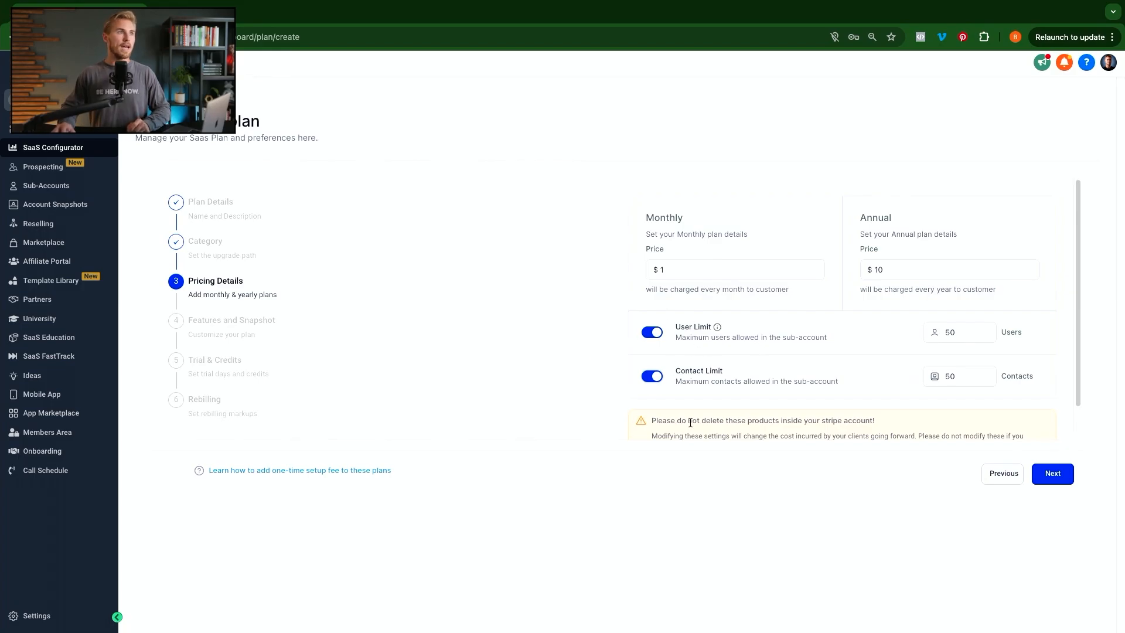
click(1053, 473)
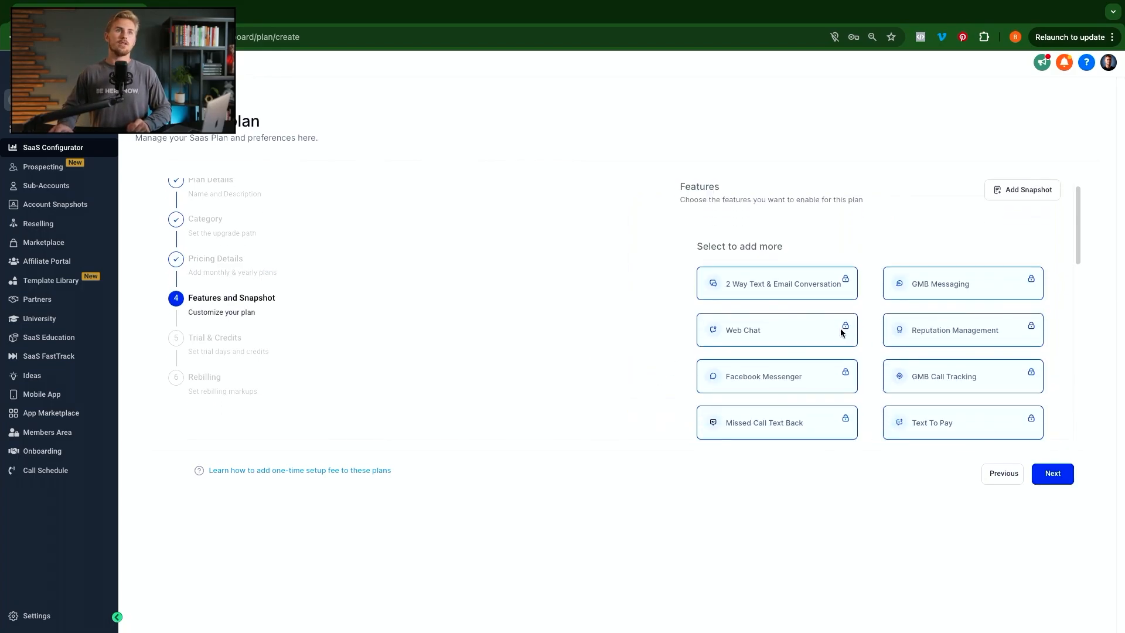
Step: Review the features that can be enabled for the plan and continue to the Trial & Credits stage
scroll(841, 333, down, 1)
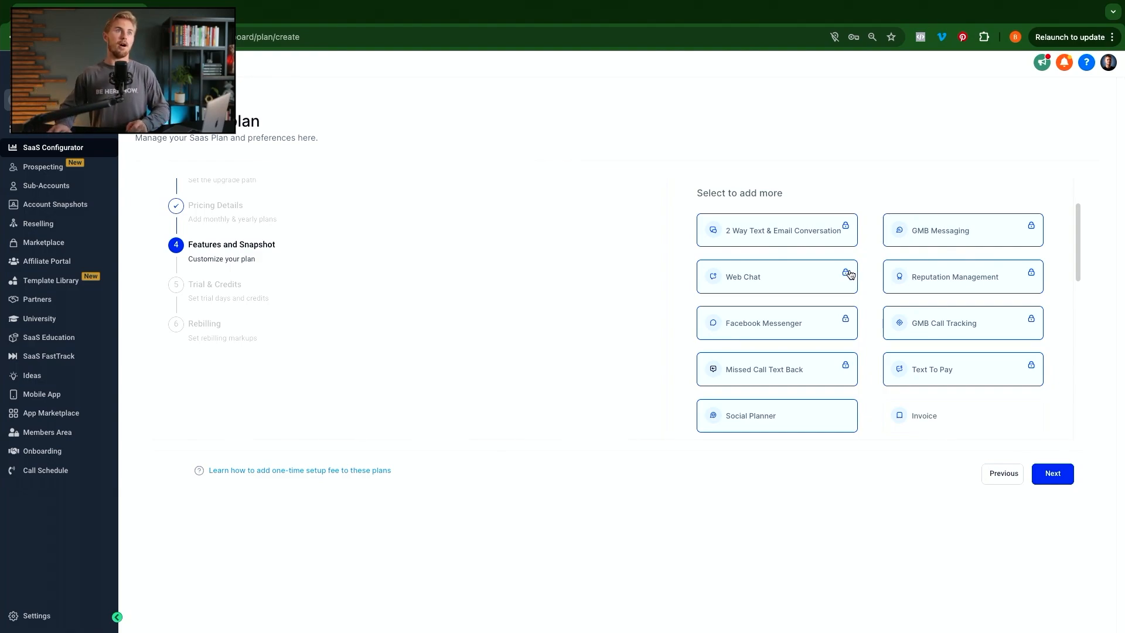
scroll(847, 276, down, 5)
scroll(846, 283, down, 5)
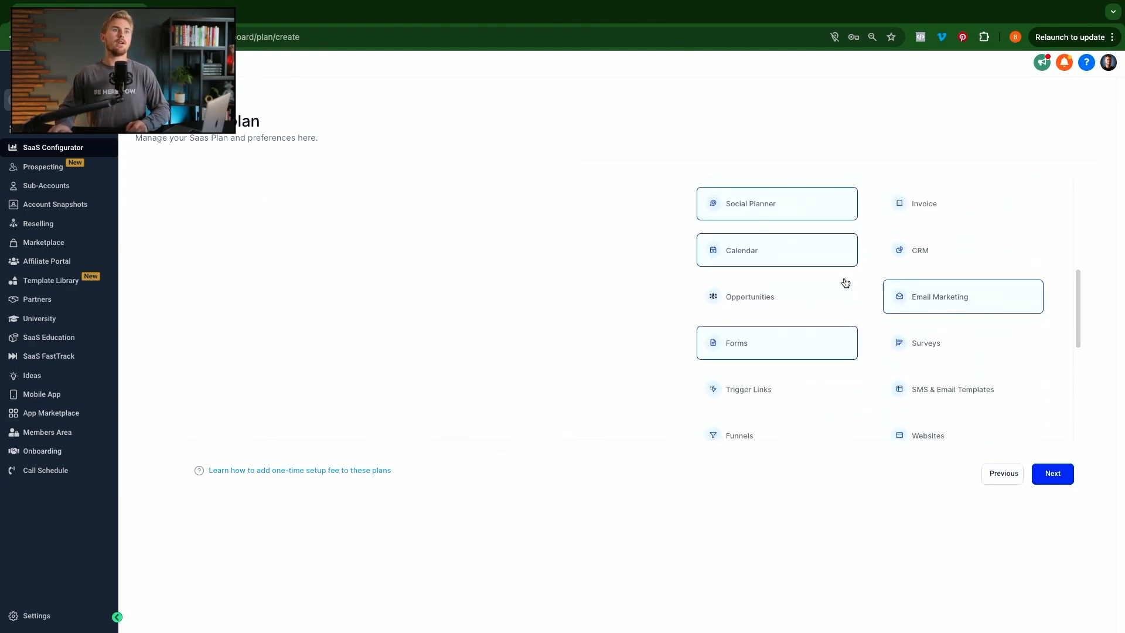
scroll(845, 283, up, 4)
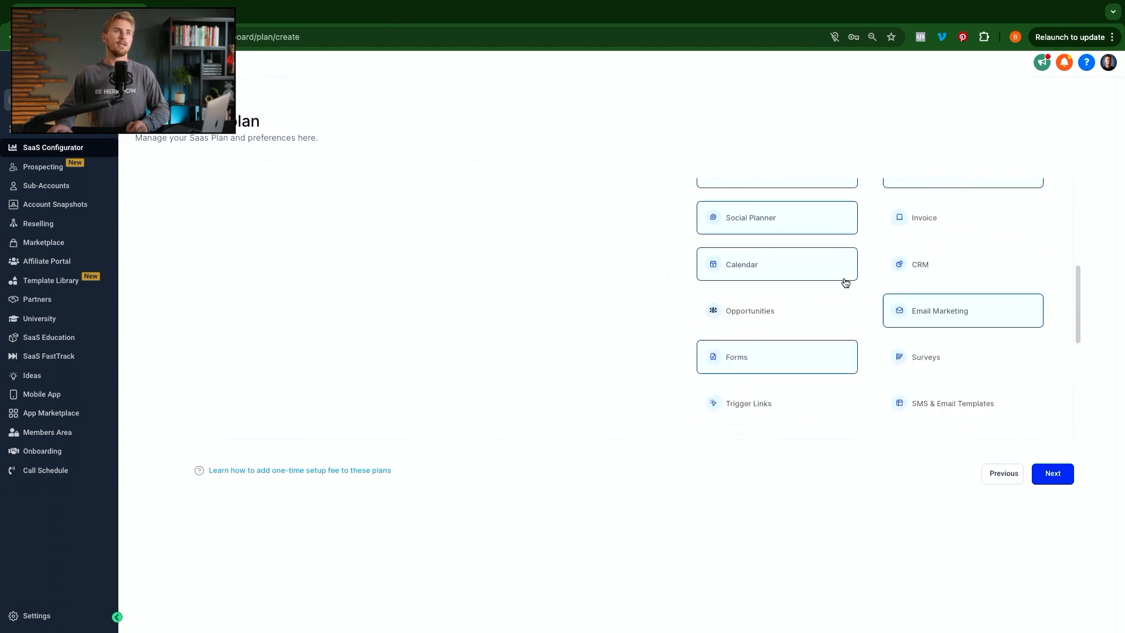
scroll(946, 317, down, 3)
scroll(946, 318, down, 6)
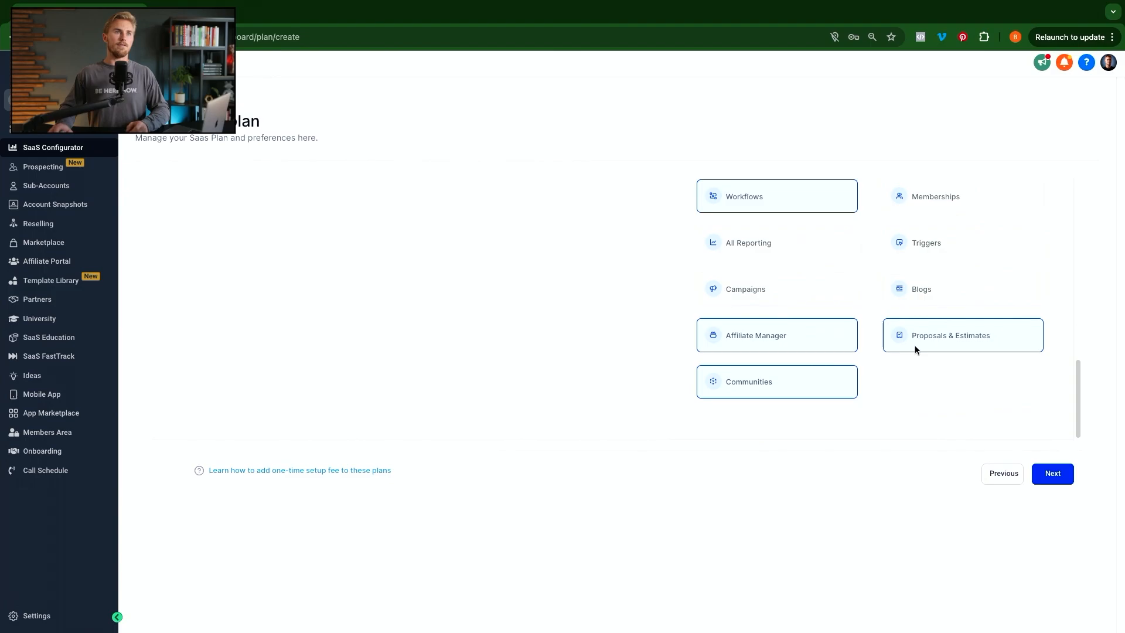
scroll(828, 343, up, 11)
scroll(832, 350, up, 1)
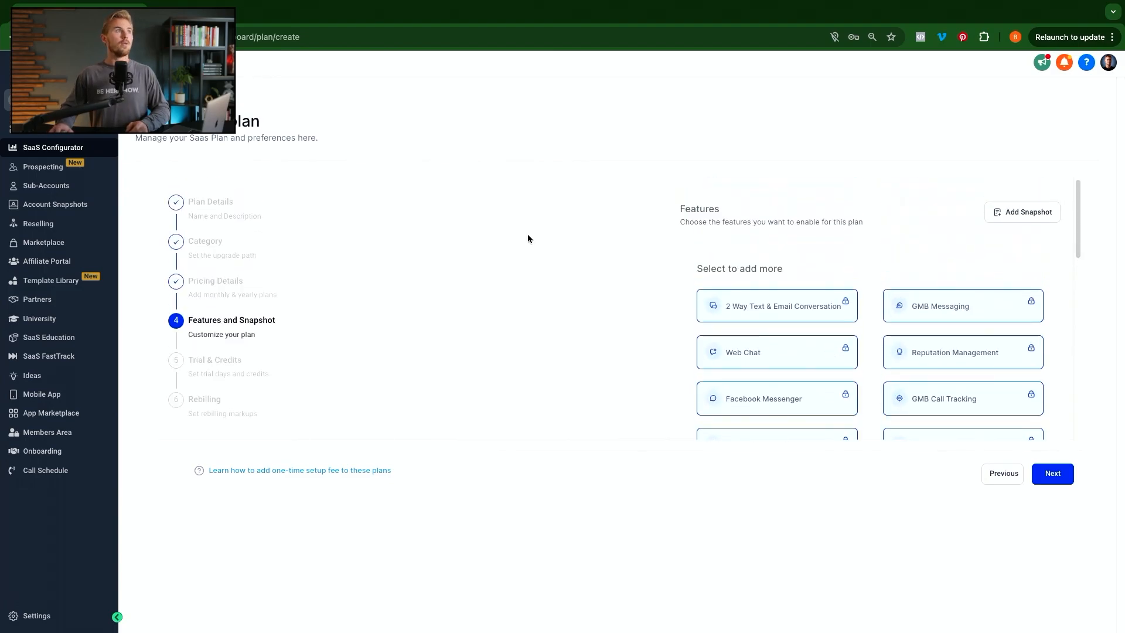
scroll(873, 336, down, 1)
scroll(873, 336, down, 6)
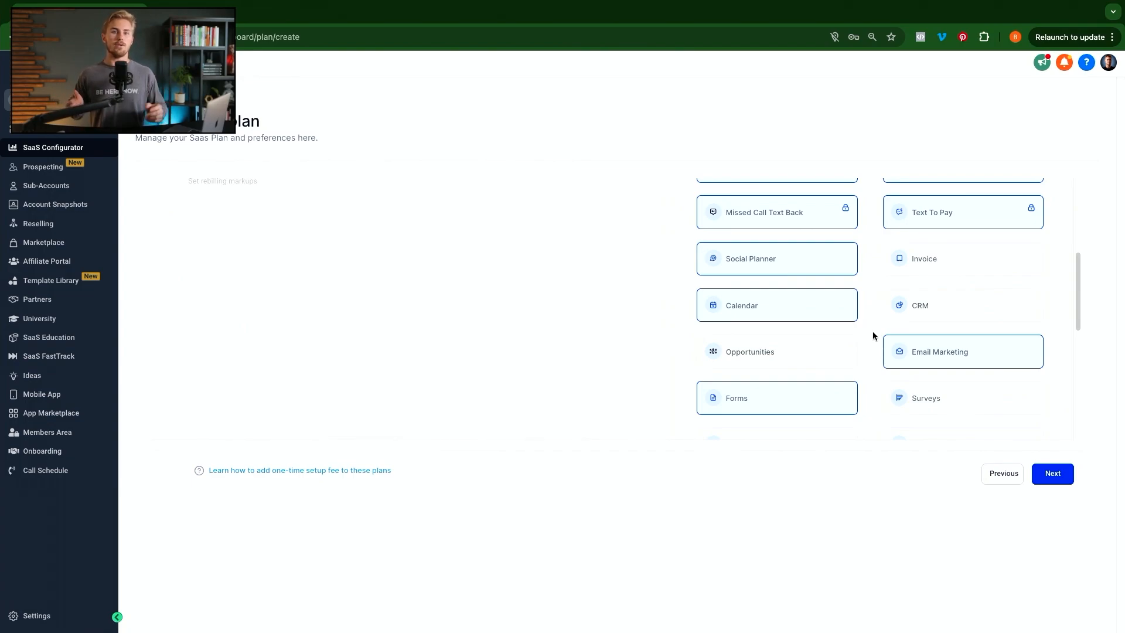
click(1061, 478)
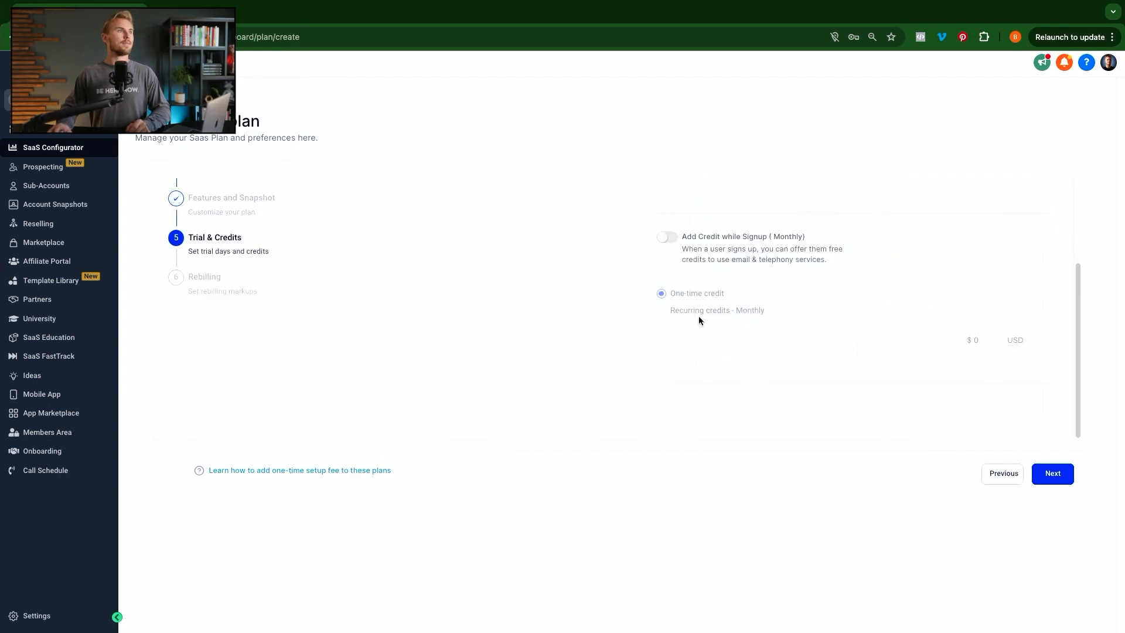
Step: Try a $1 monthly recurring signup credit with rollover of unused credits, and switch the signup credit off again
click(670, 241)
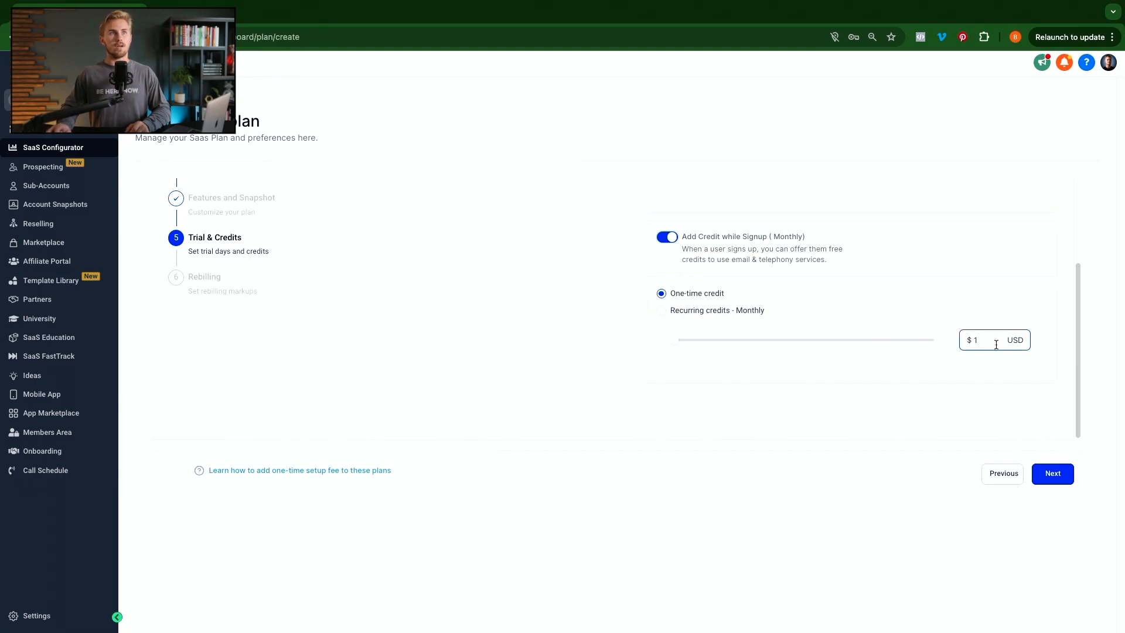
click(674, 315)
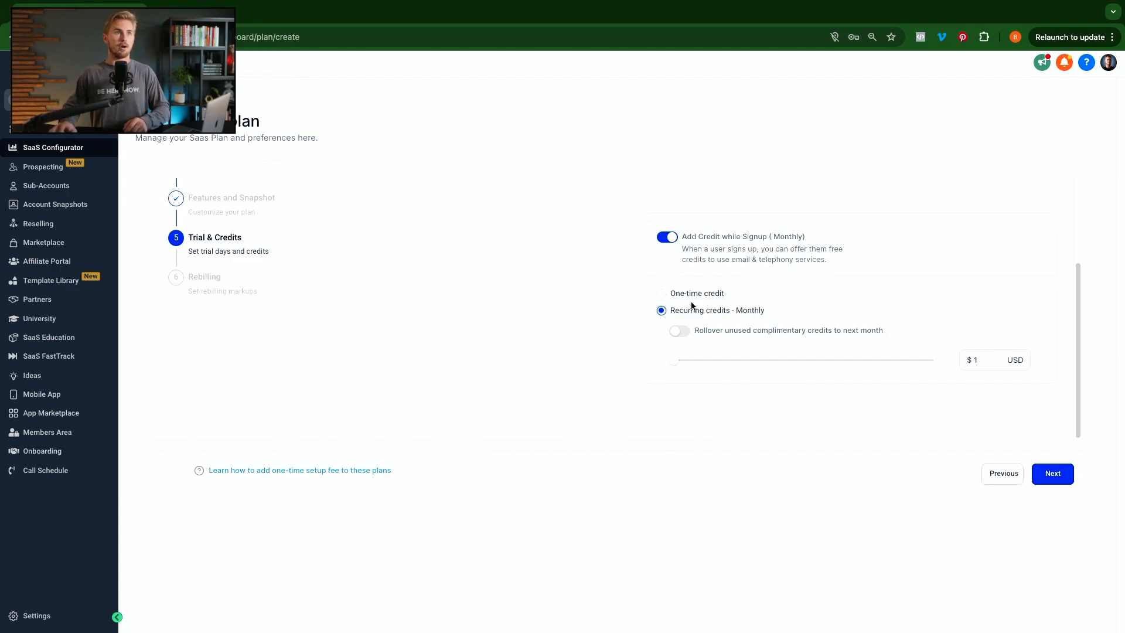
click(681, 331)
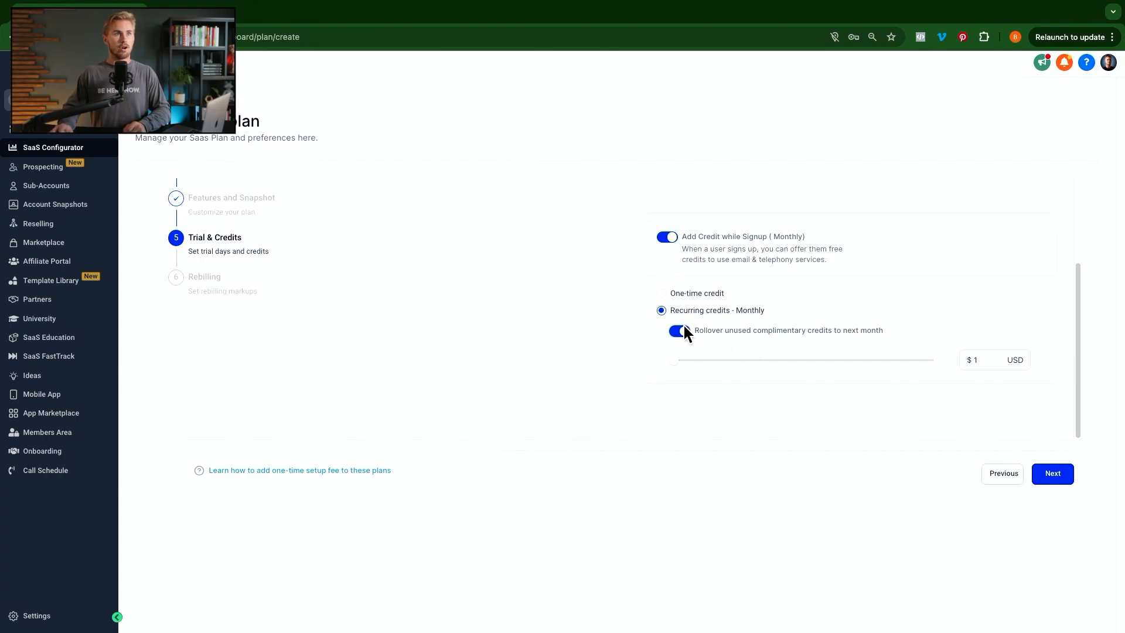
drag(674, 360, 617, 350)
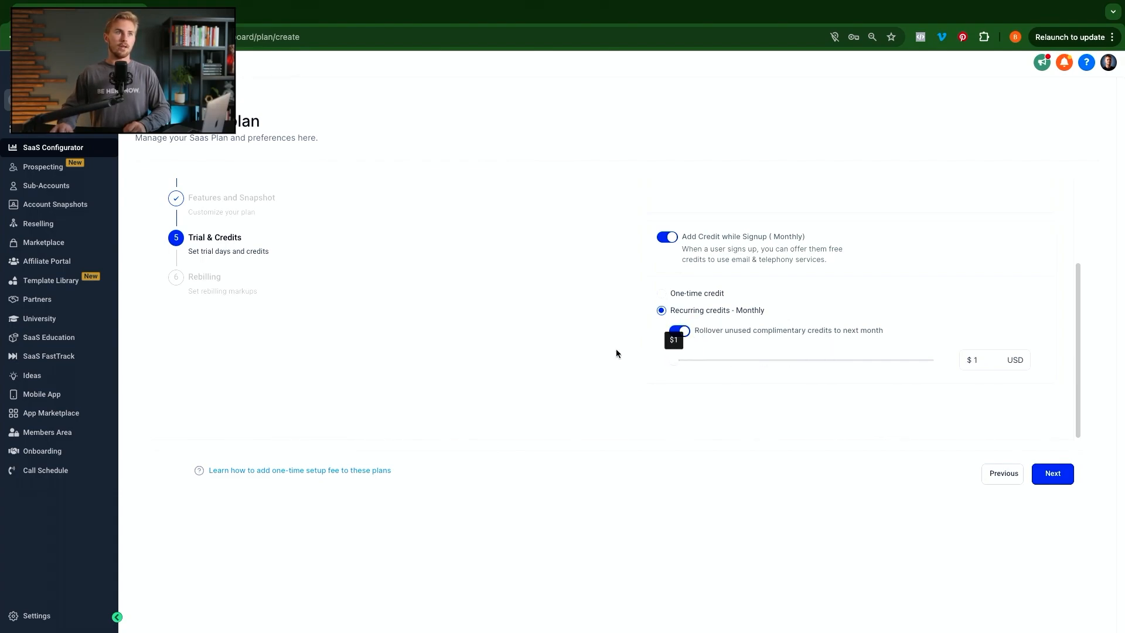
click(669, 236)
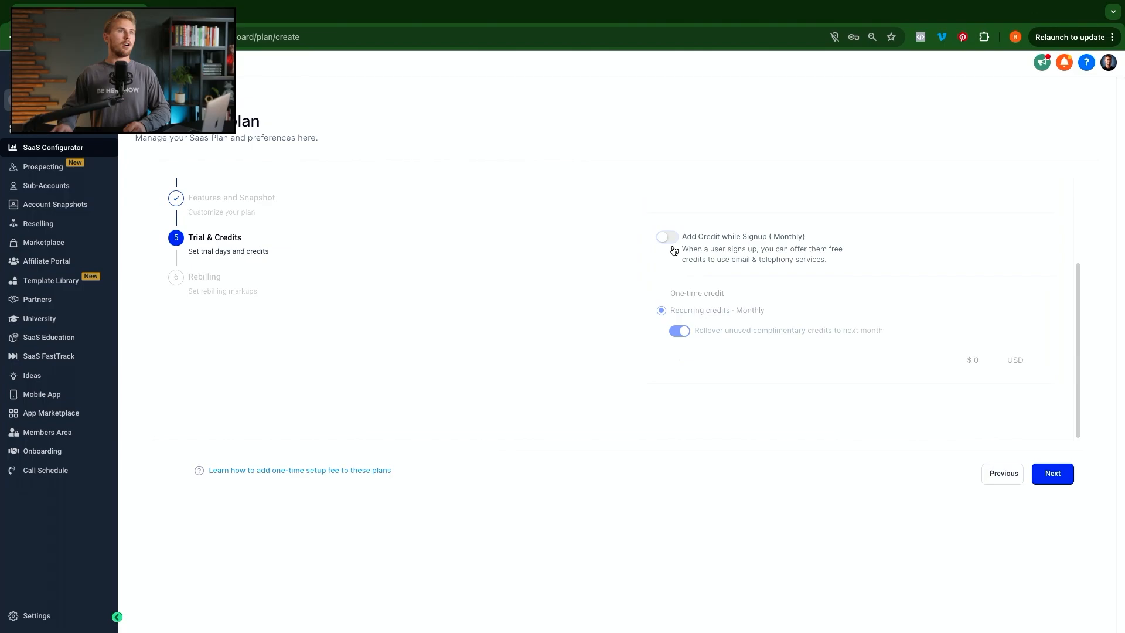
Step: Continue to the Rebilling stage and set the phone system markup margin to 2 times
click(1053, 482)
scroll(850, 296, up, 5)
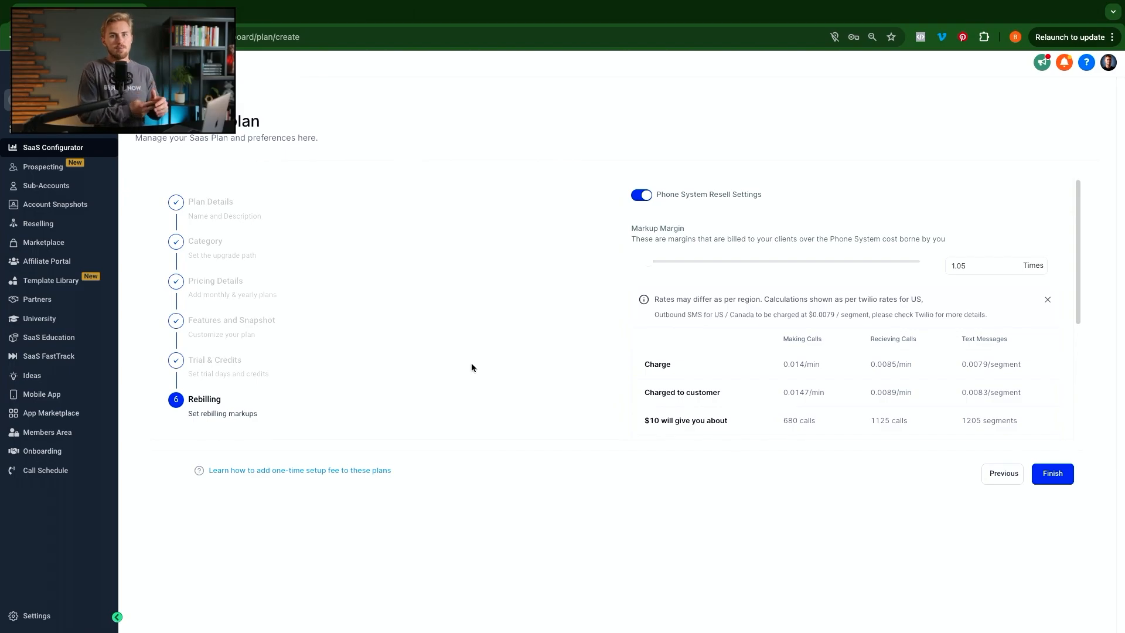
scroll(434, 396, down, 3)
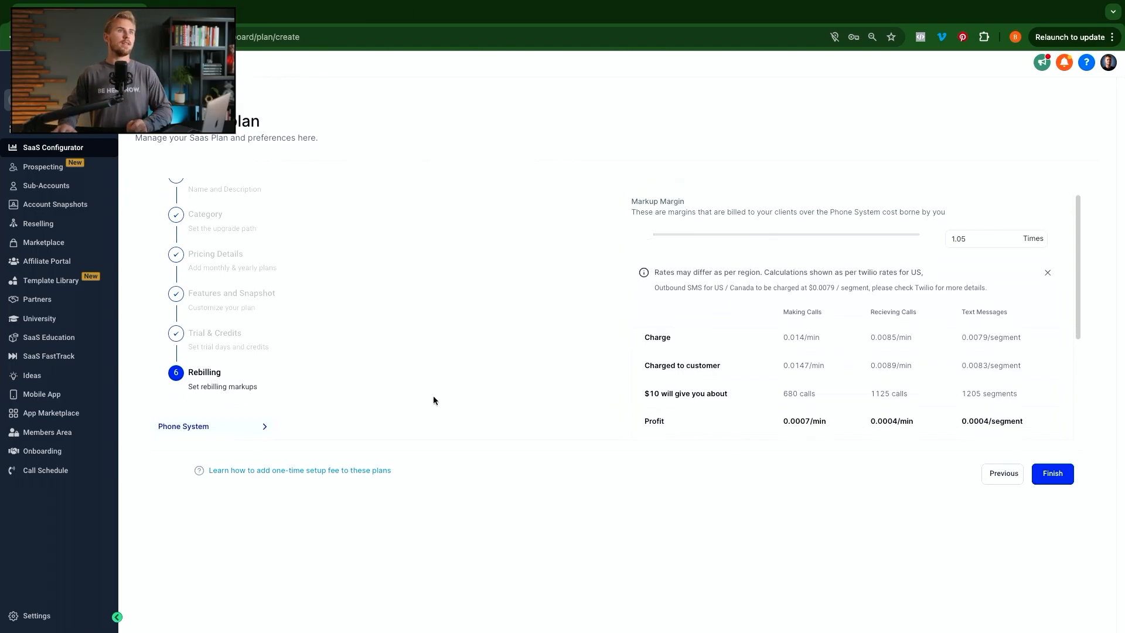
scroll(662, 378, up, 3)
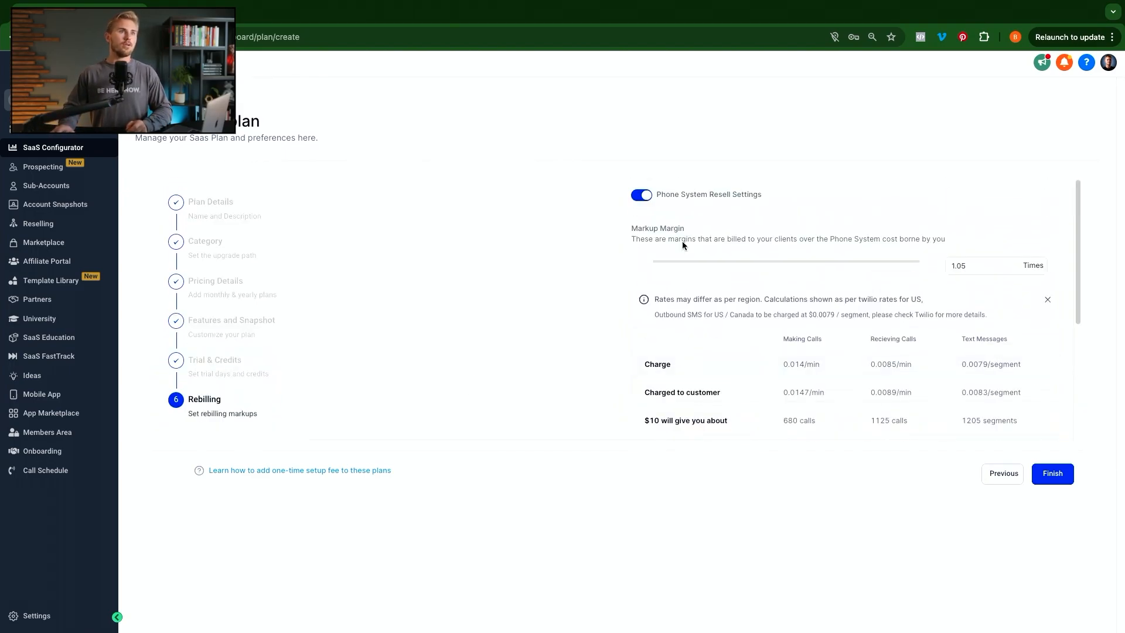
mouse_move(649, 262)
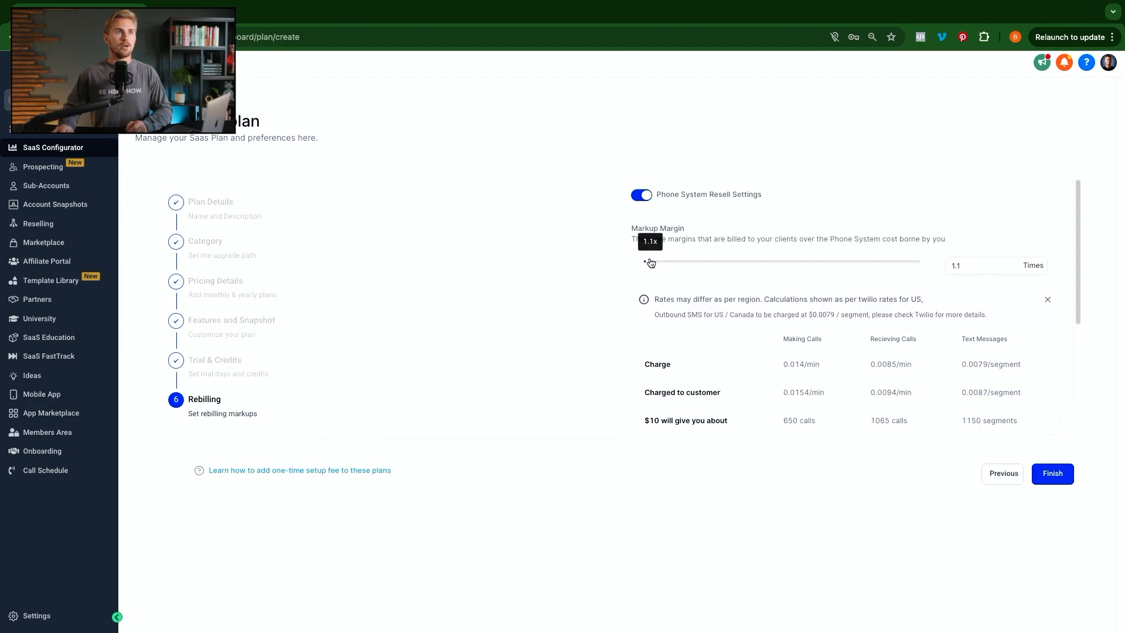
drag(650, 262, 680, 267)
Step: Open the email rebilling settings and set the email markup margin to 3 times
scroll(340, 411, down, 3)
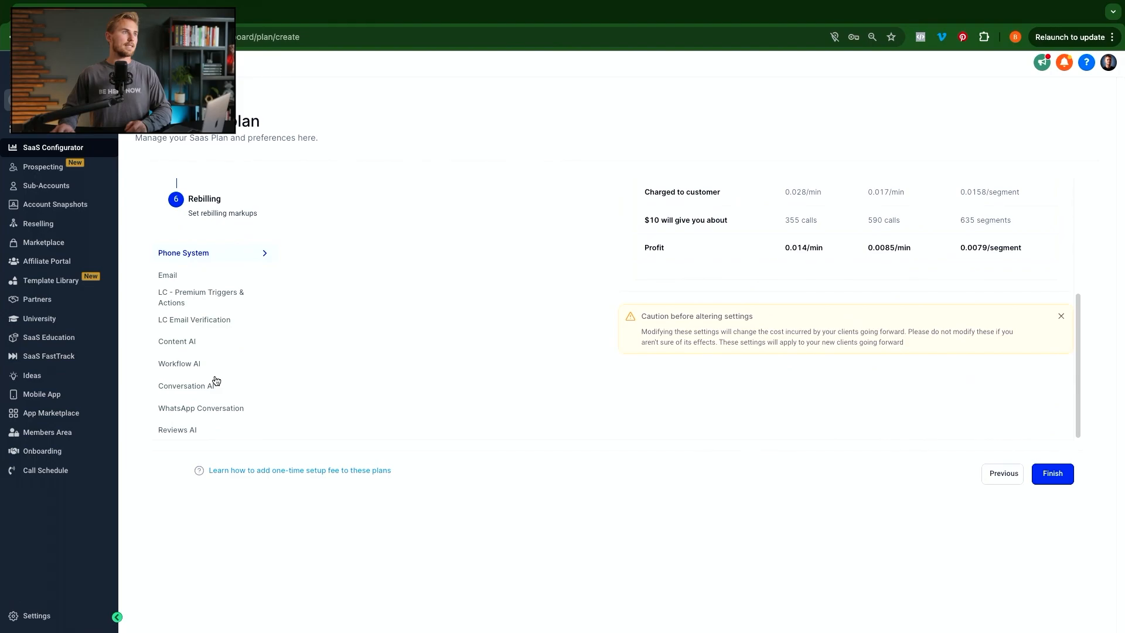
click(169, 277)
scroll(729, 284, up, 3)
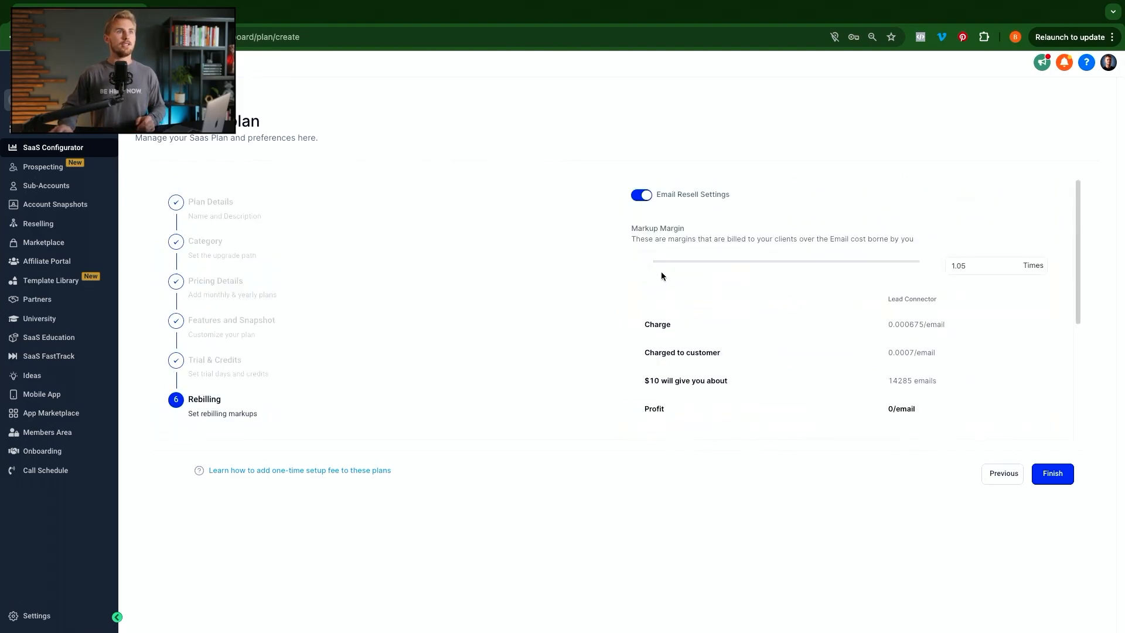
drag(655, 262, 710, 264)
scroll(354, 367, down, 2)
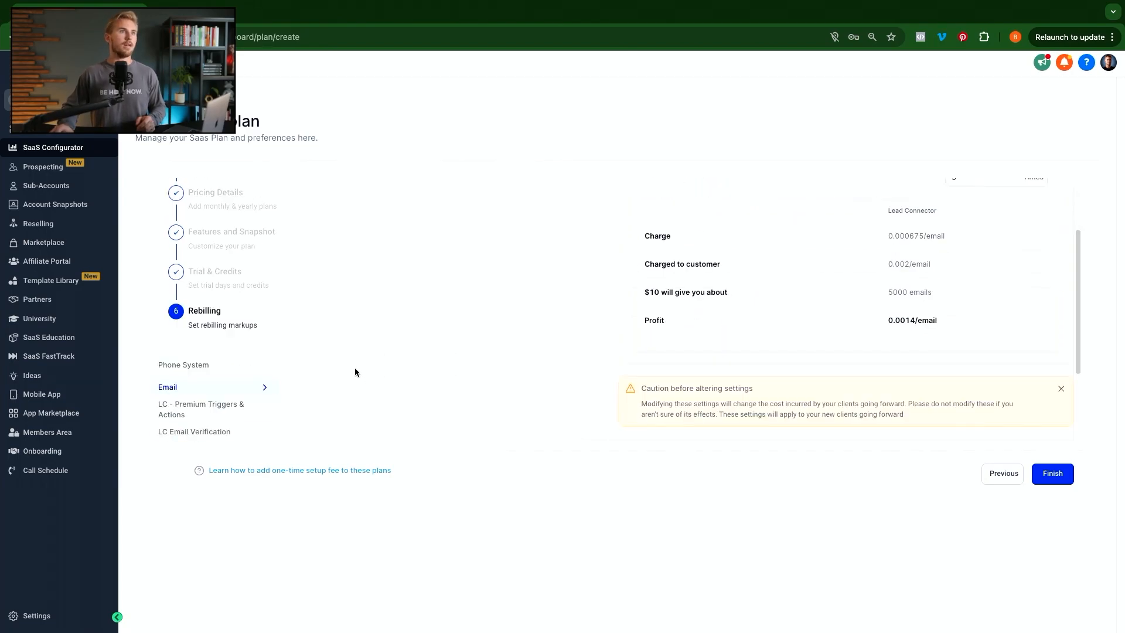
Step: Look through the rebilling settings for LC Email Verification, Content AI, Workflow AI and Conversation AI
scroll(354, 365, down, 2)
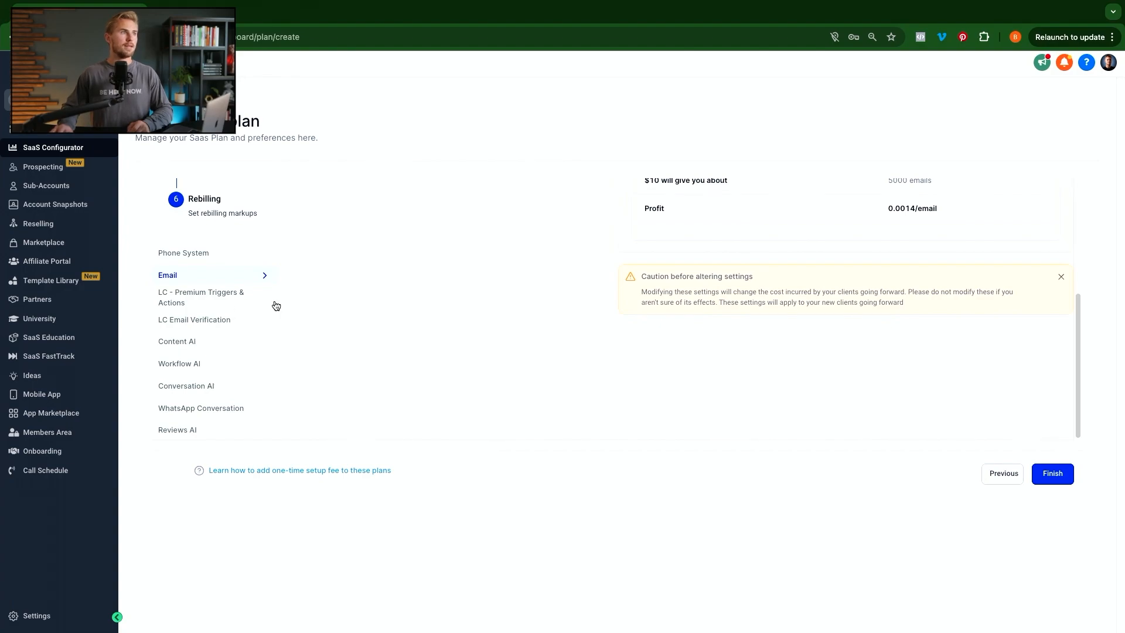
click(195, 323)
click(184, 344)
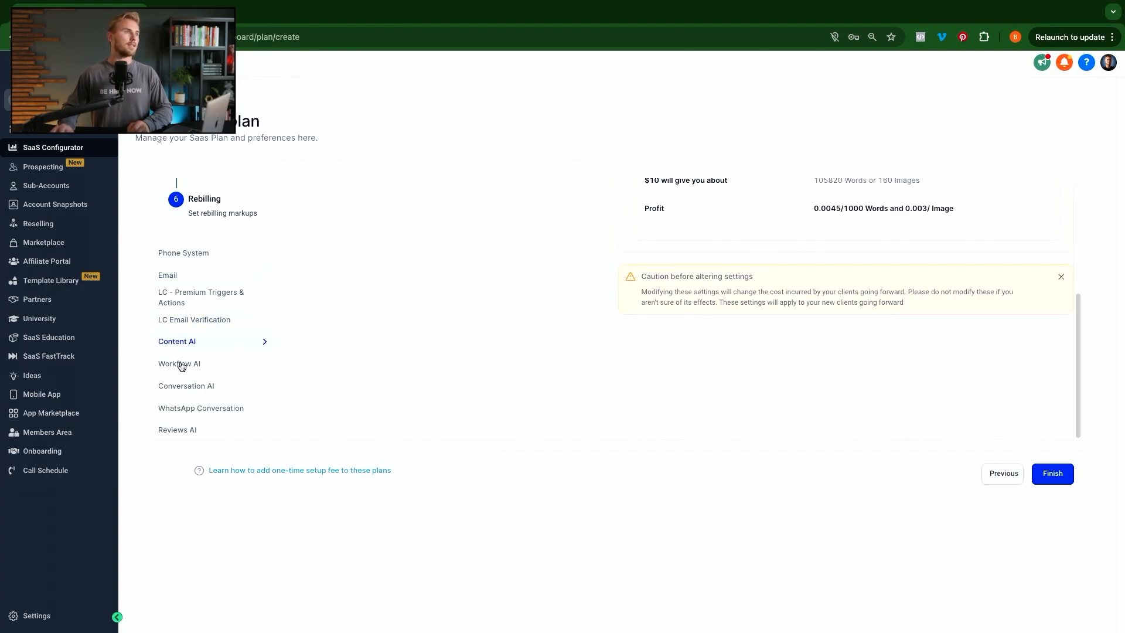
click(183, 366)
click(189, 388)
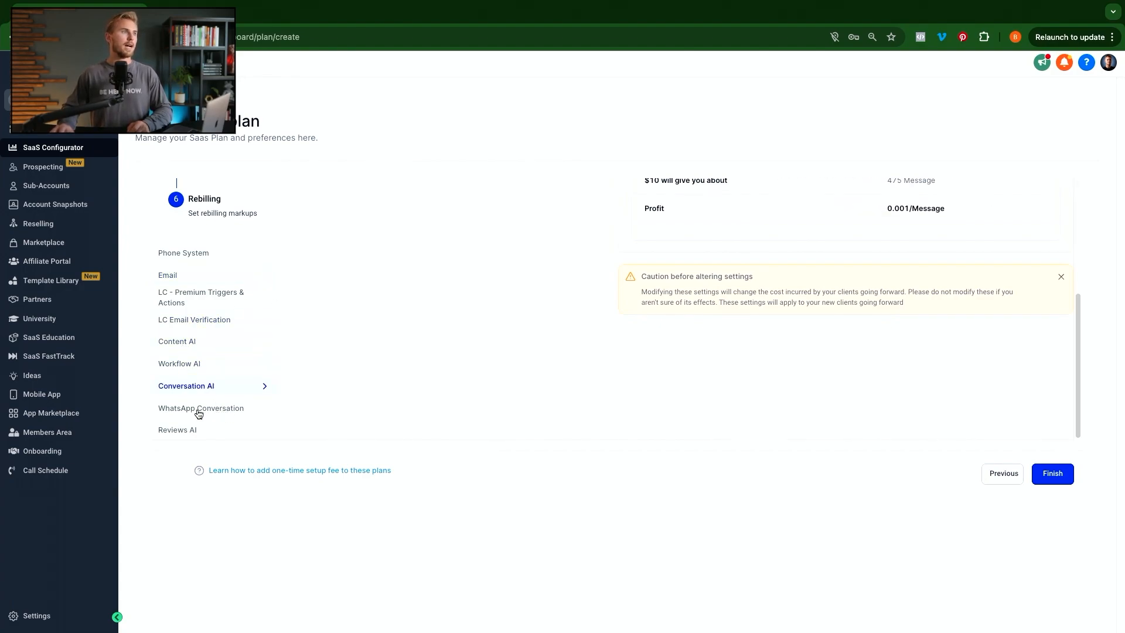
Step: Set the WhatsApp Conversation markup margin to 2.5 times and finish creating the plan
click(201, 412)
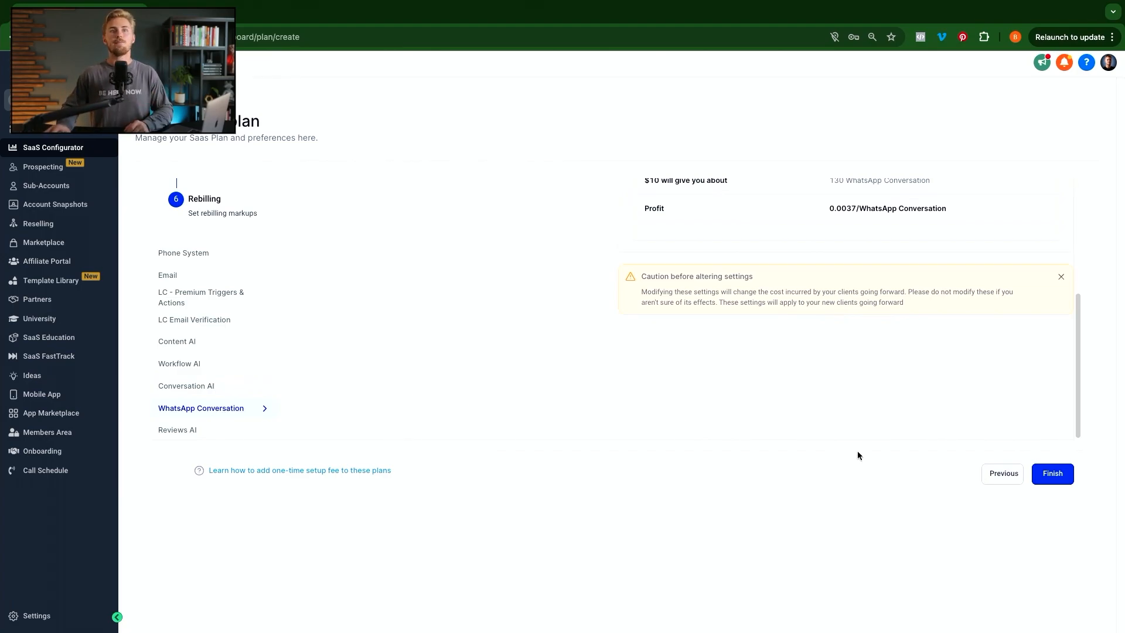
scroll(663, 351, up, 4)
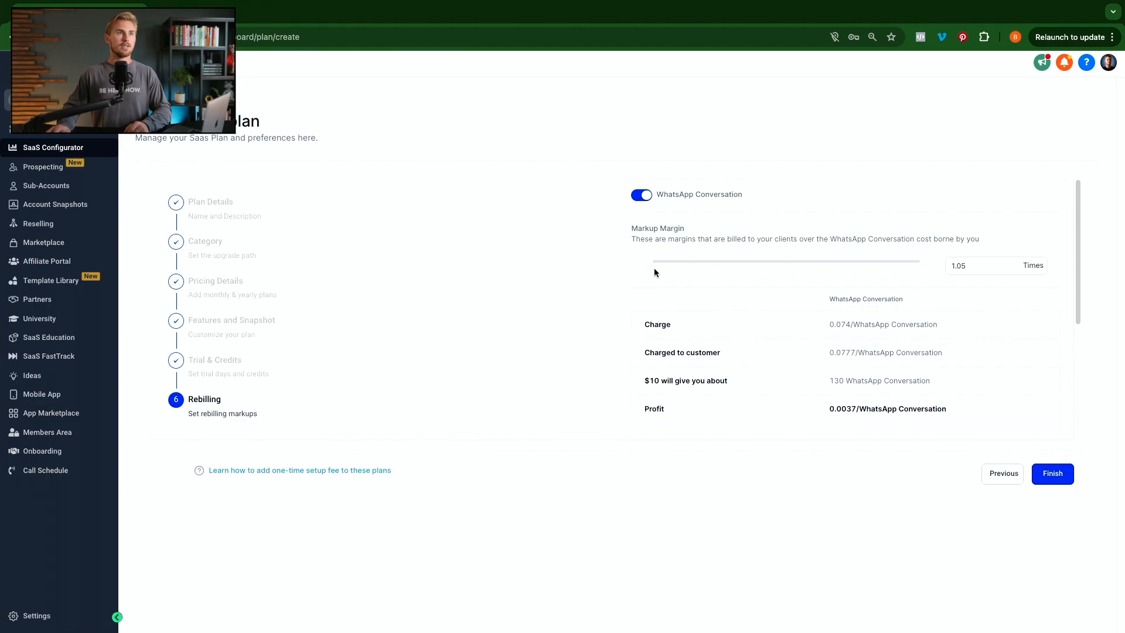
drag(652, 264, 710, 264)
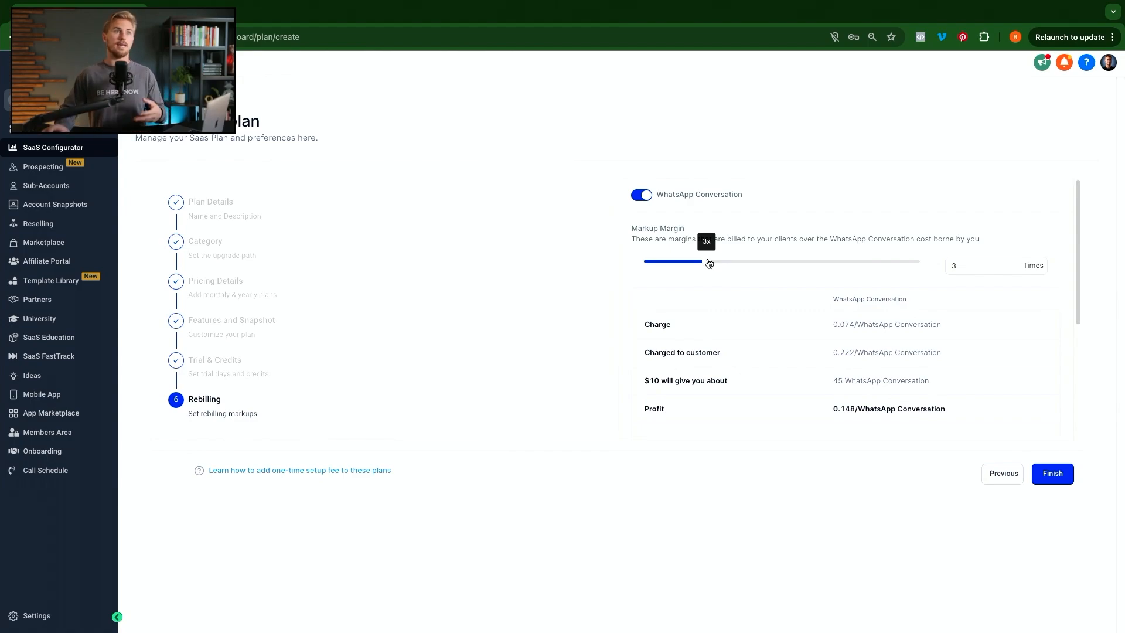
drag(708, 263, 690, 265)
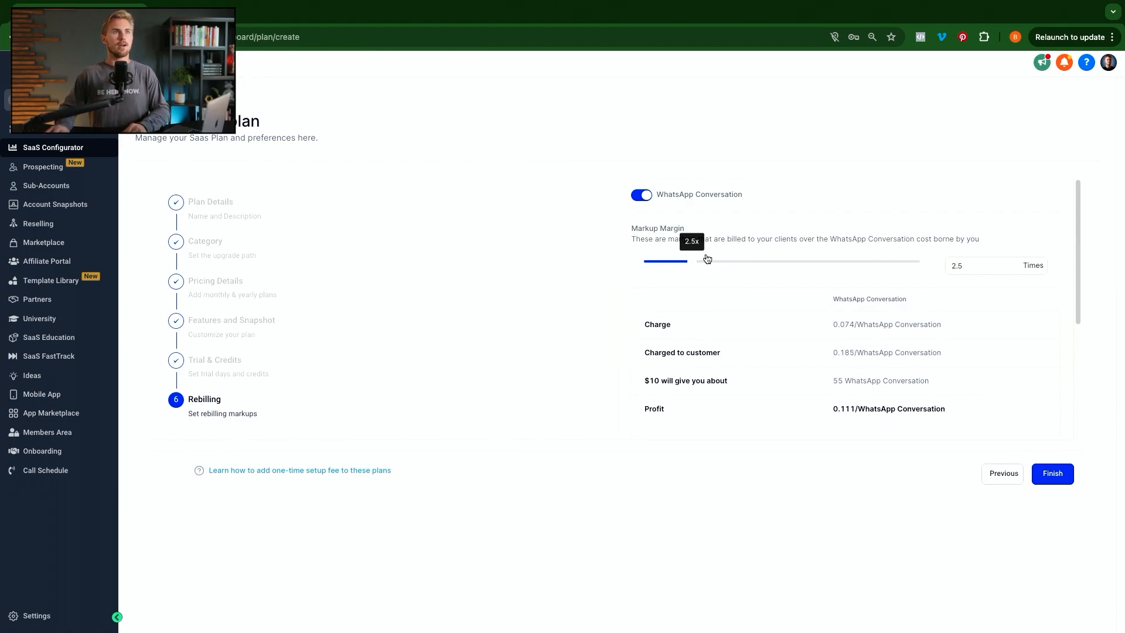
click(1055, 477)
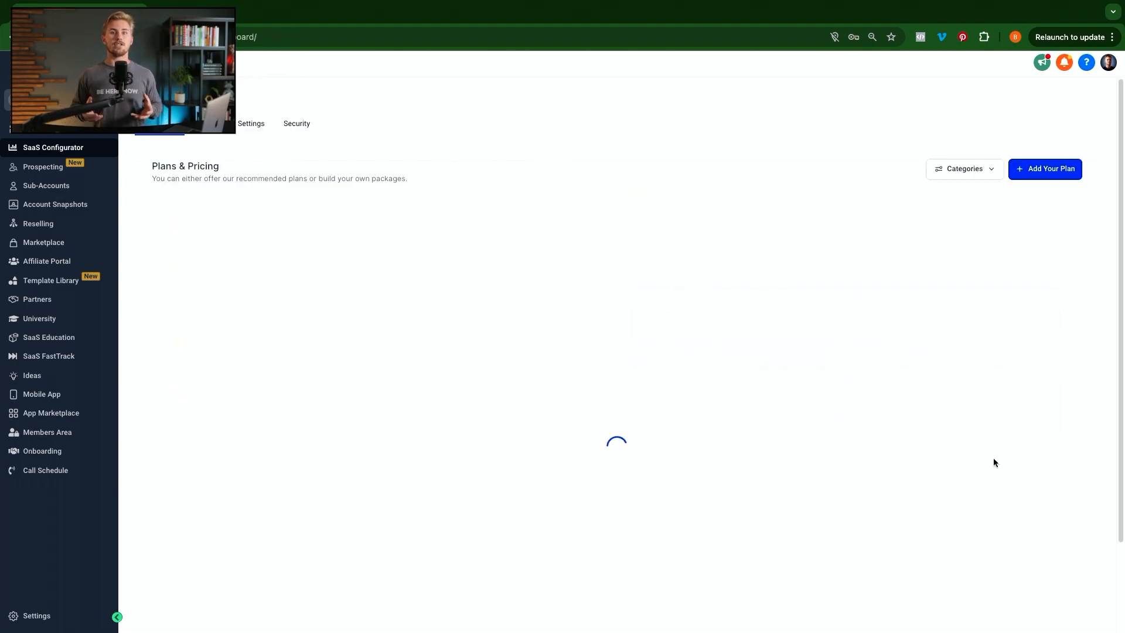
Step: Open the Test Plan's feature settings and view the snapshots available to attach, without attaching one
scroll(665, 414, down, 10)
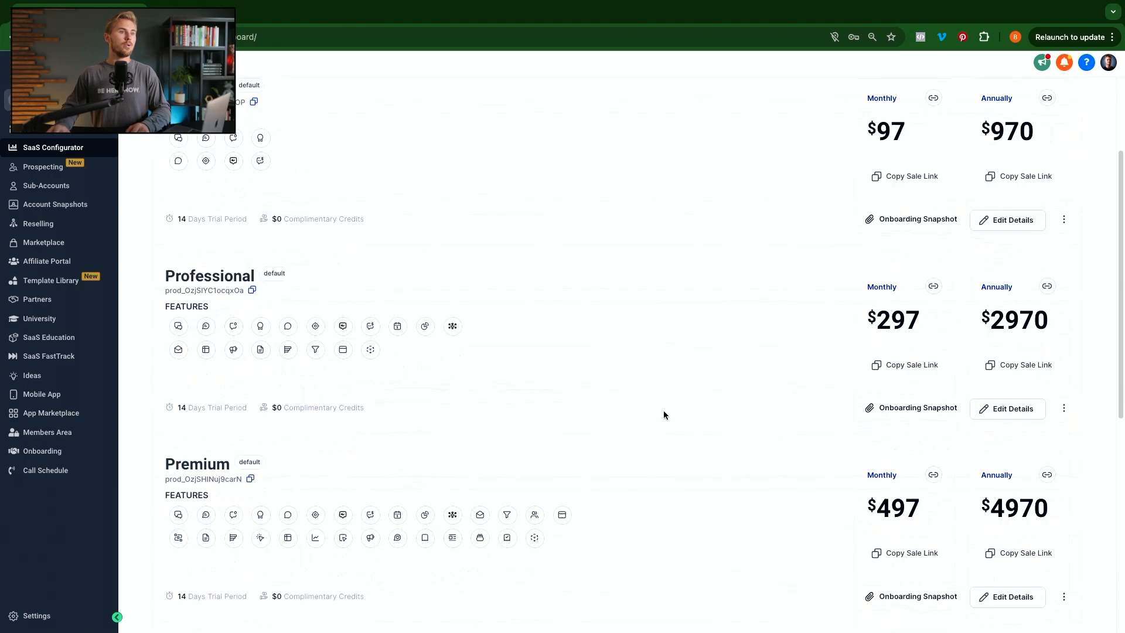
scroll(664, 419, down, 1)
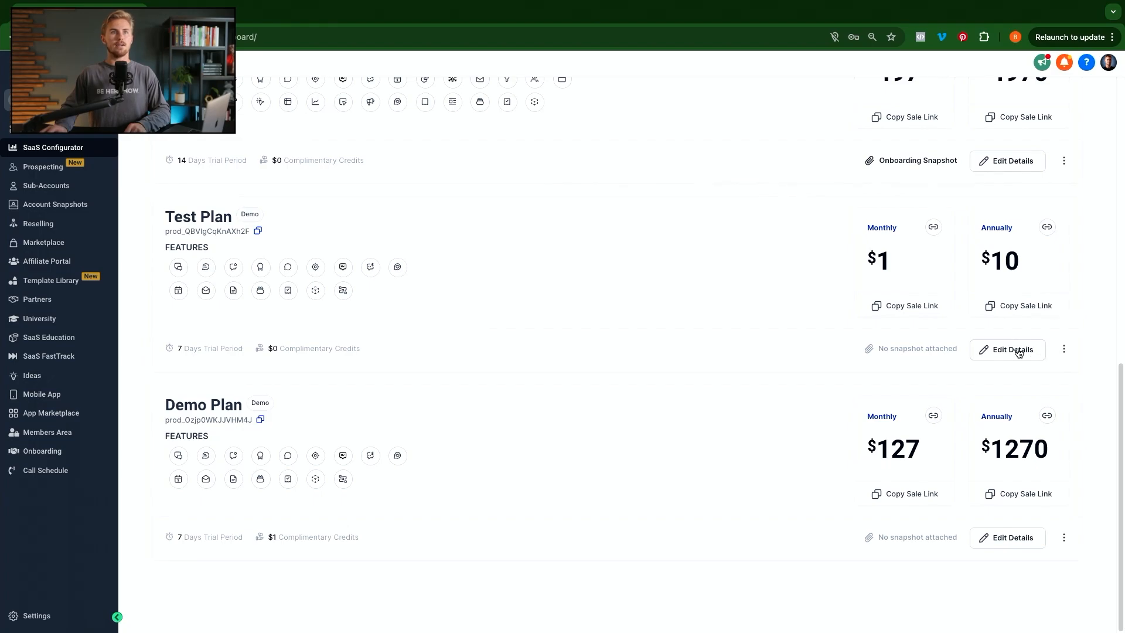
click(1020, 353)
click(203, 171)
click(249, 171)
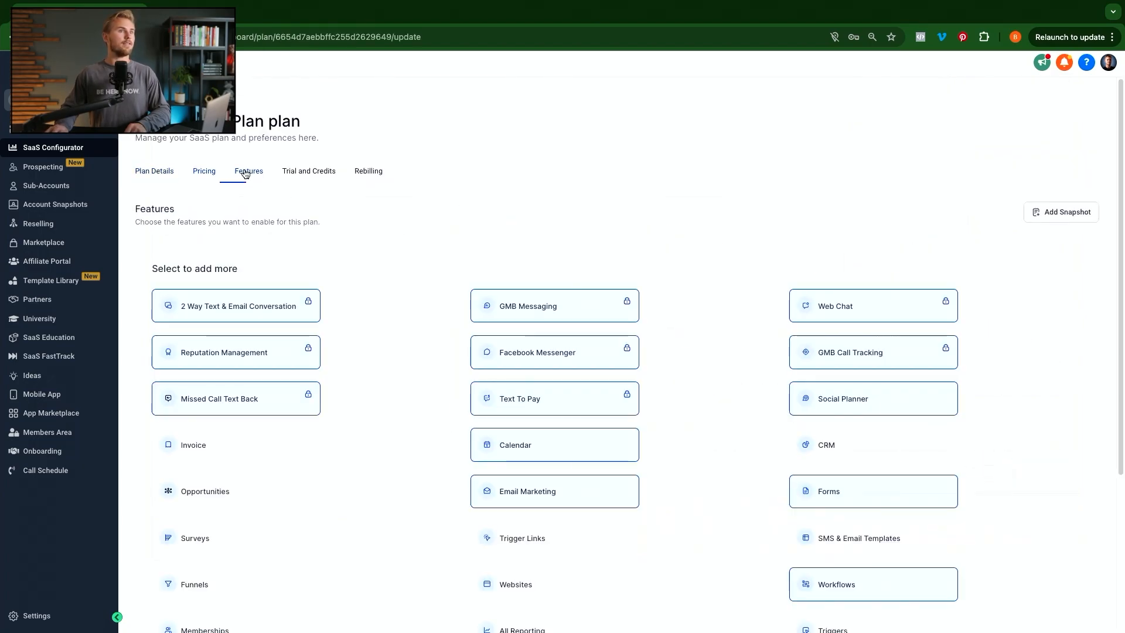
click(1055, 213)
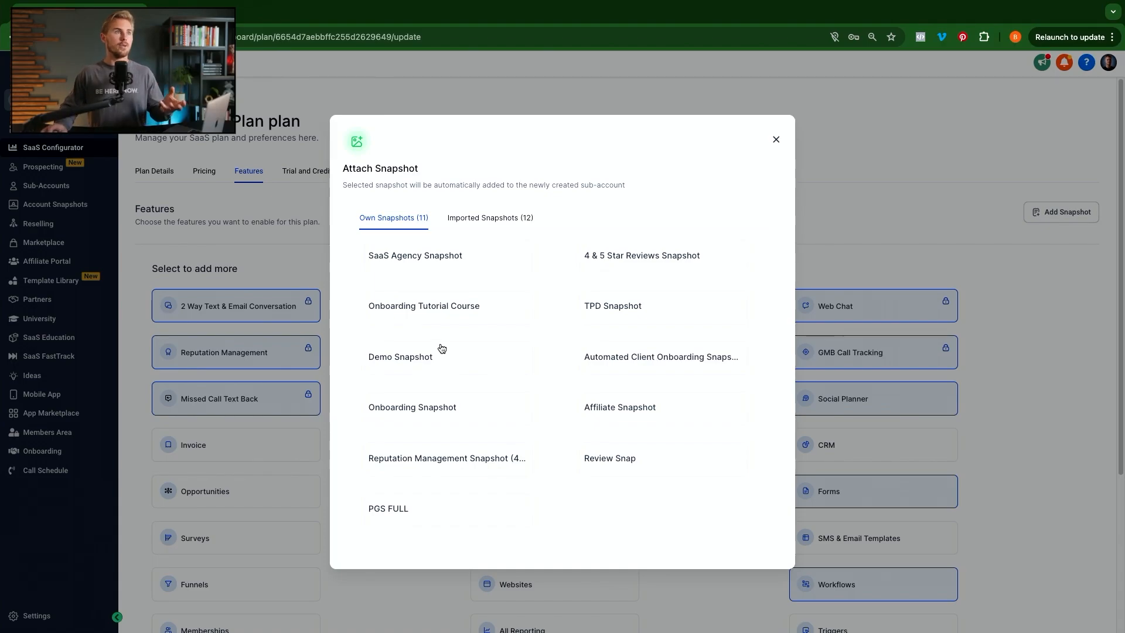
click(776, 140)
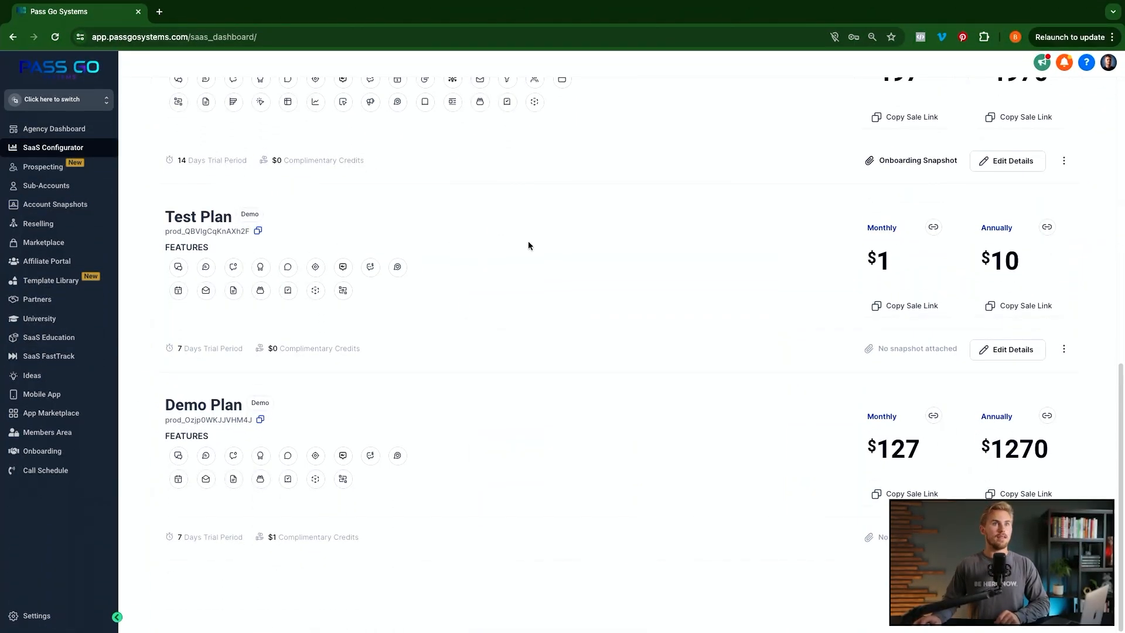
Step: Review the SaaS dashboard's advanced settings for subscriptions, welcome email and categories, and open the security settings
scroll(495, 324, up, 8)
scroll(495, 324, up, 2)
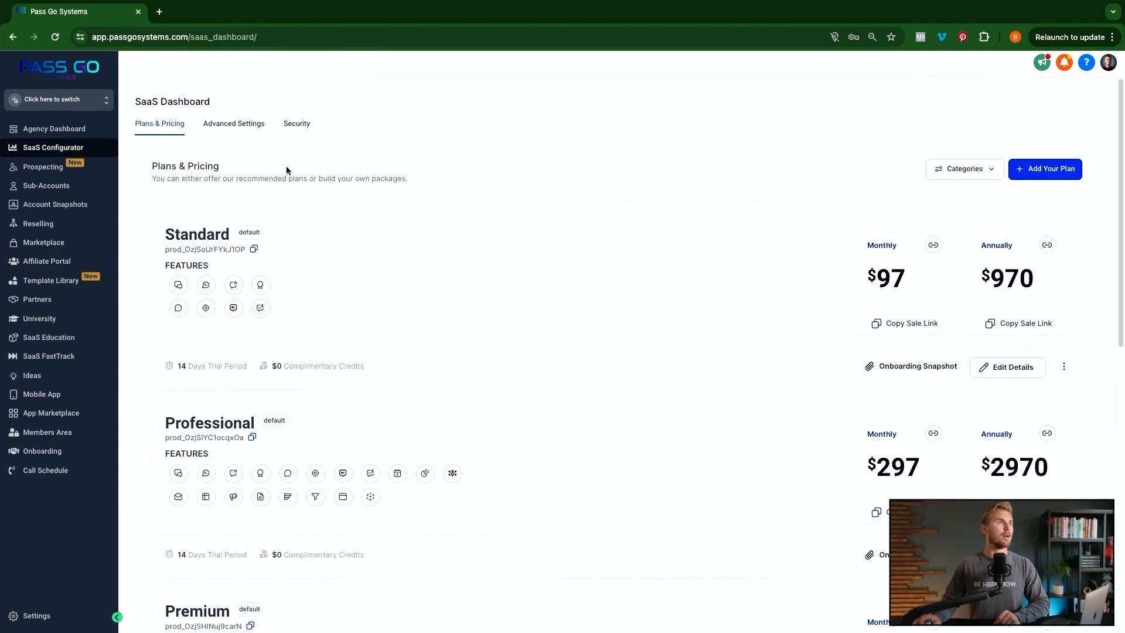
click(230, 131)
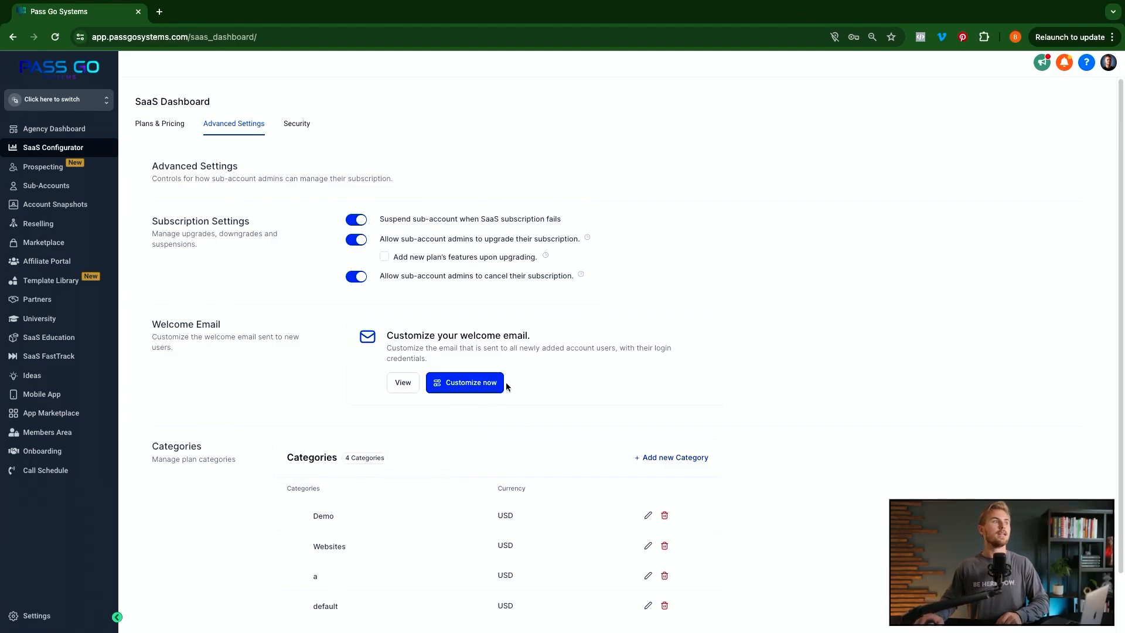
scroll(510, 410, down, 2)
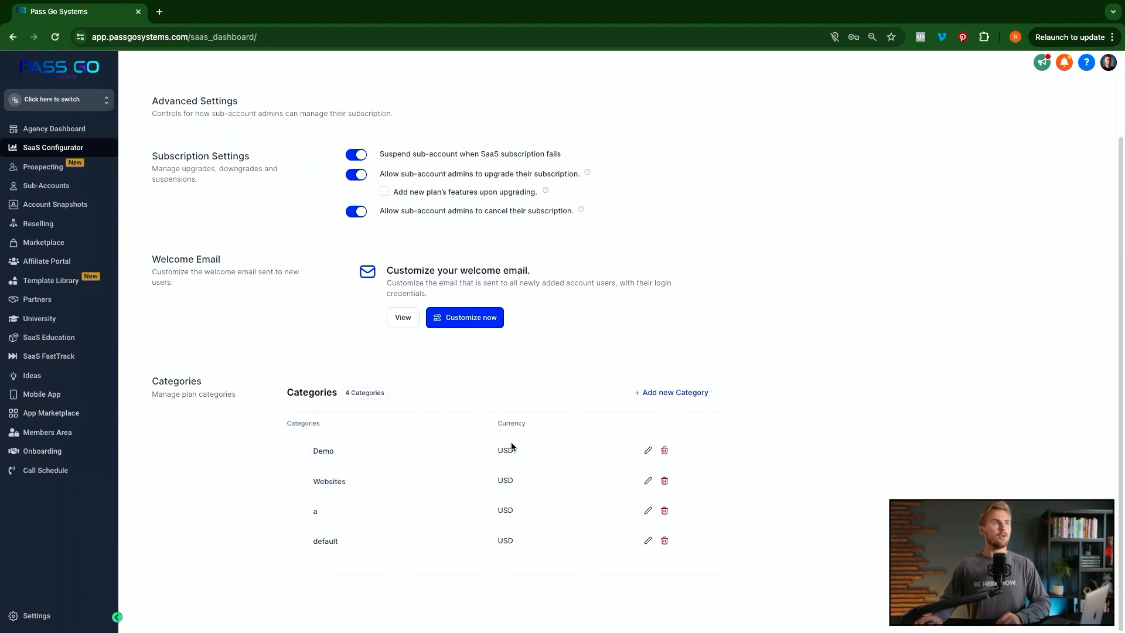
scroll(510, 440, up, 2)
click(295, 124)
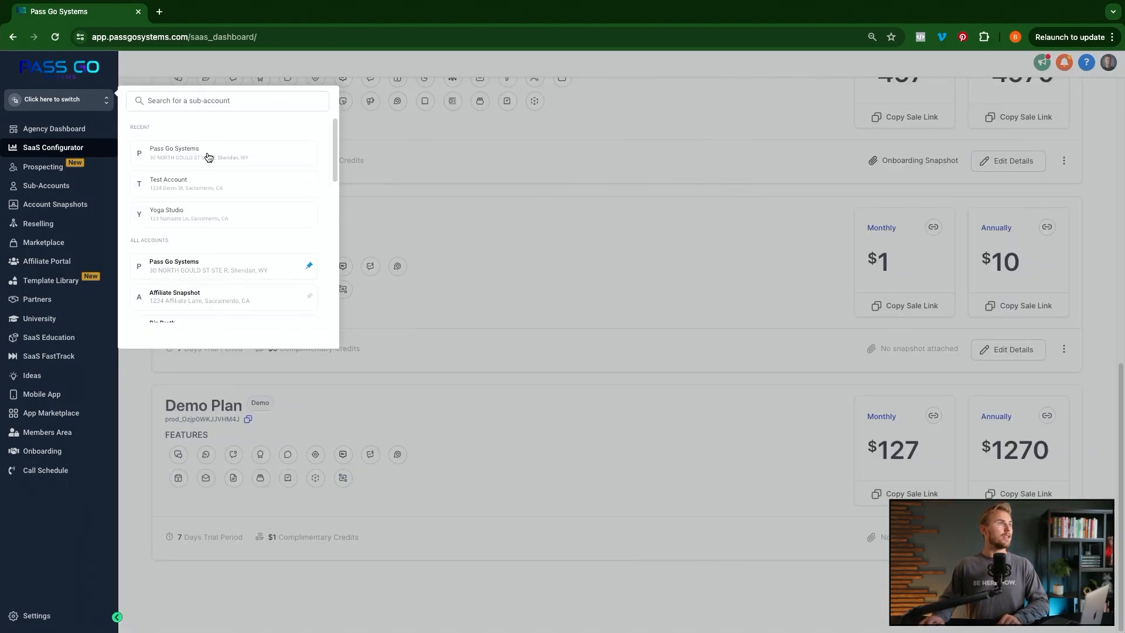
Step: Switch to the Pass Go Systems sub-account and view its Launchpad connections
click(208, 153)
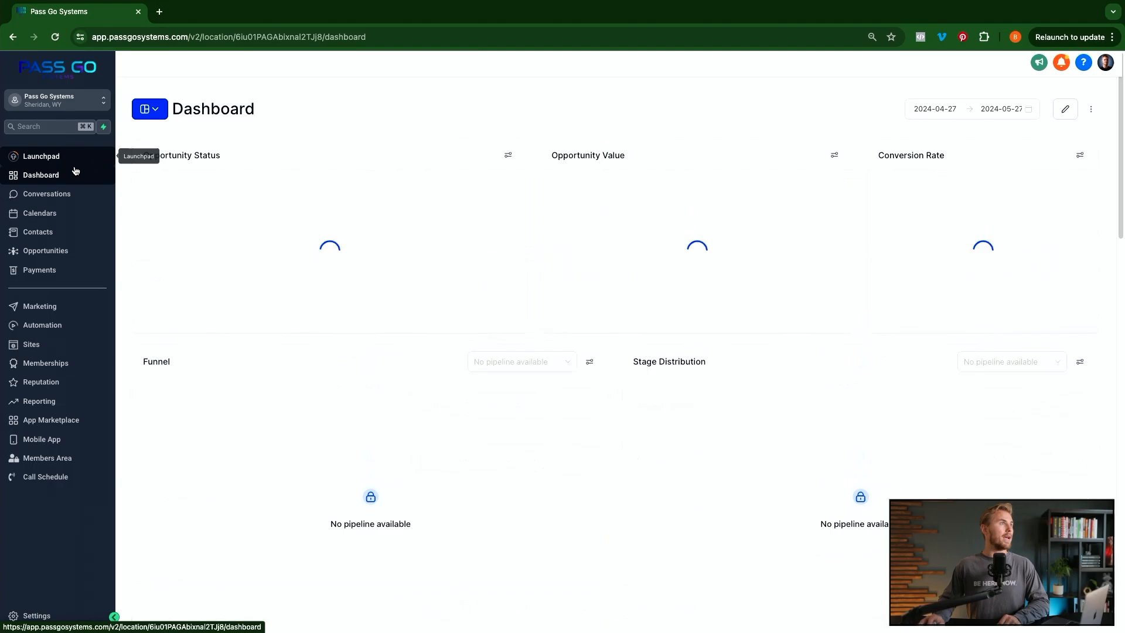
click(75, 160)
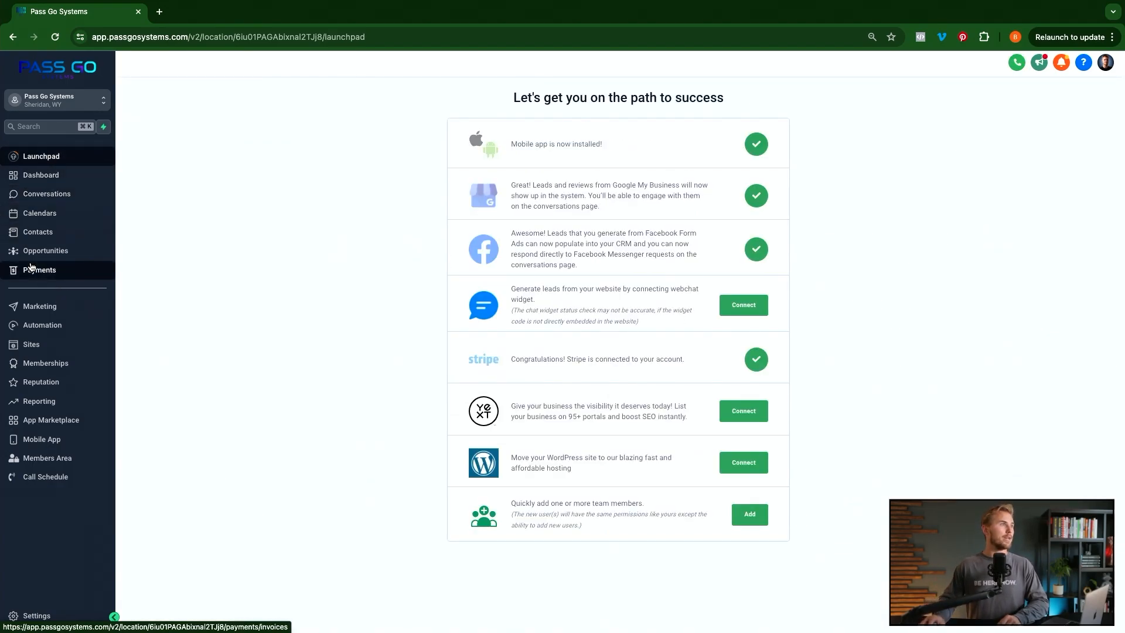
Step: Open the sub-account's payment products and look through both pages of the product list
click(33, 269)
mouse_move(603, 89)
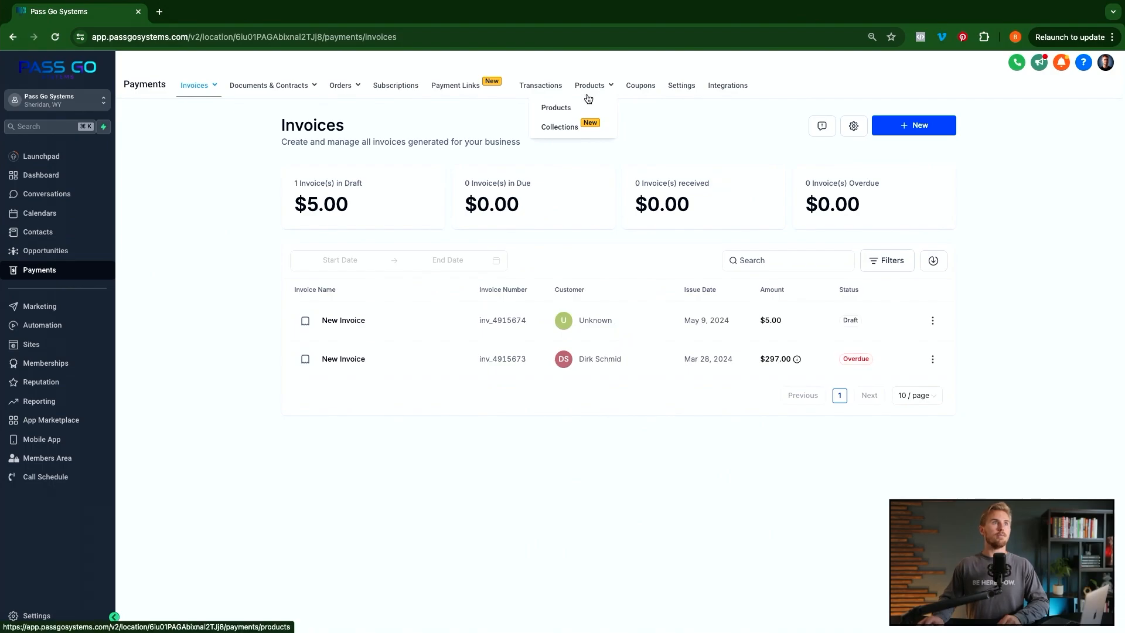
click(548, 111)
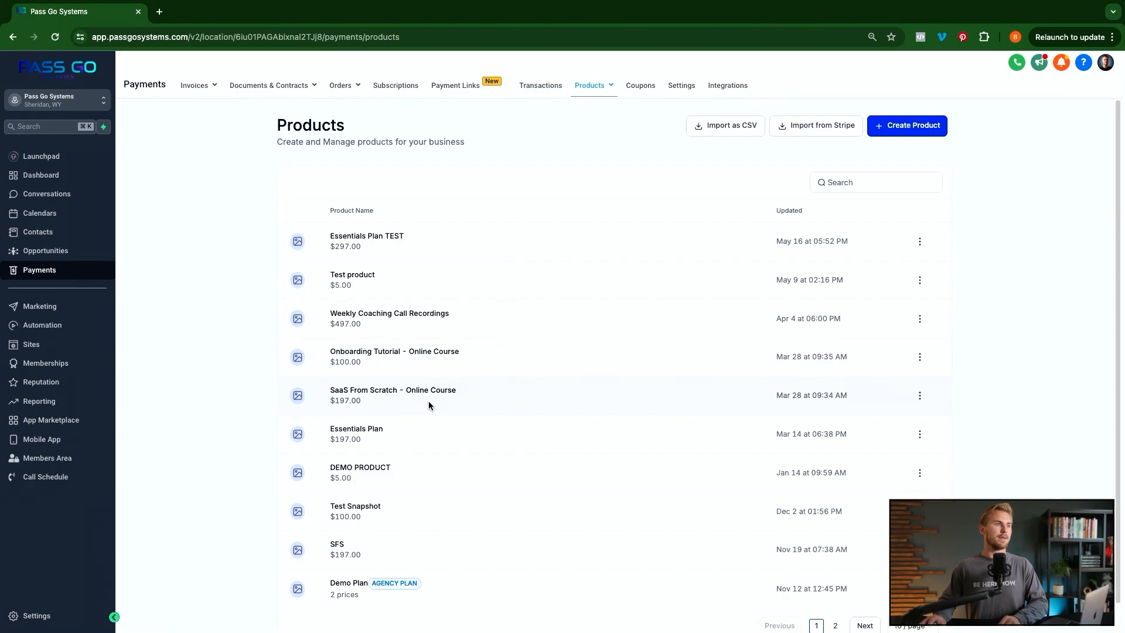
scroll(555, 433, down, 1)
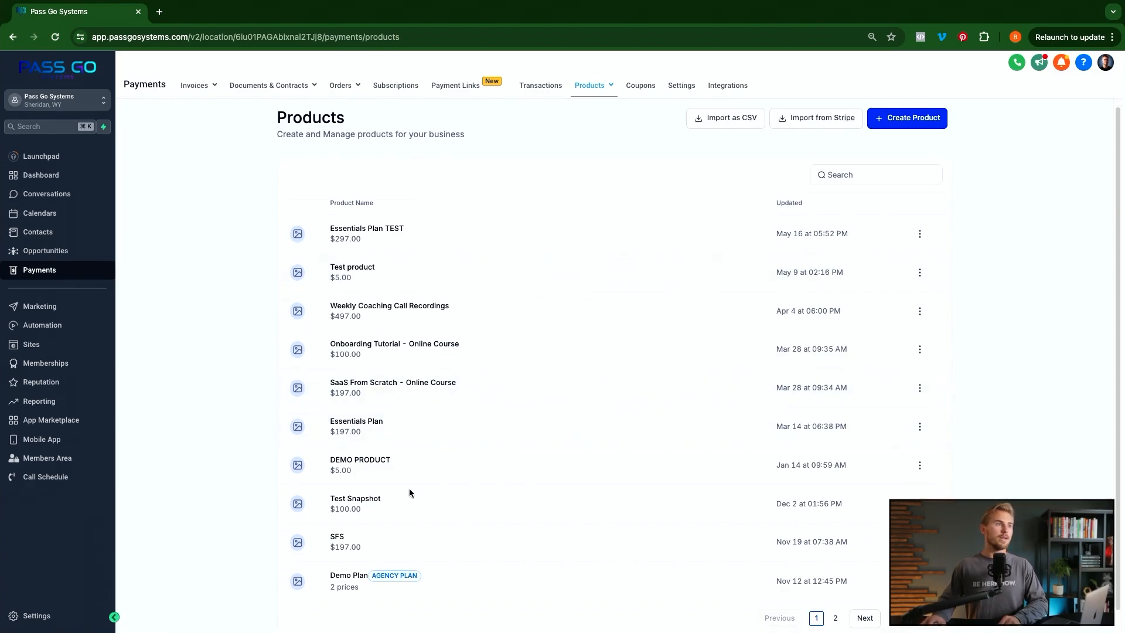
scroll(411, 504, down, 1)
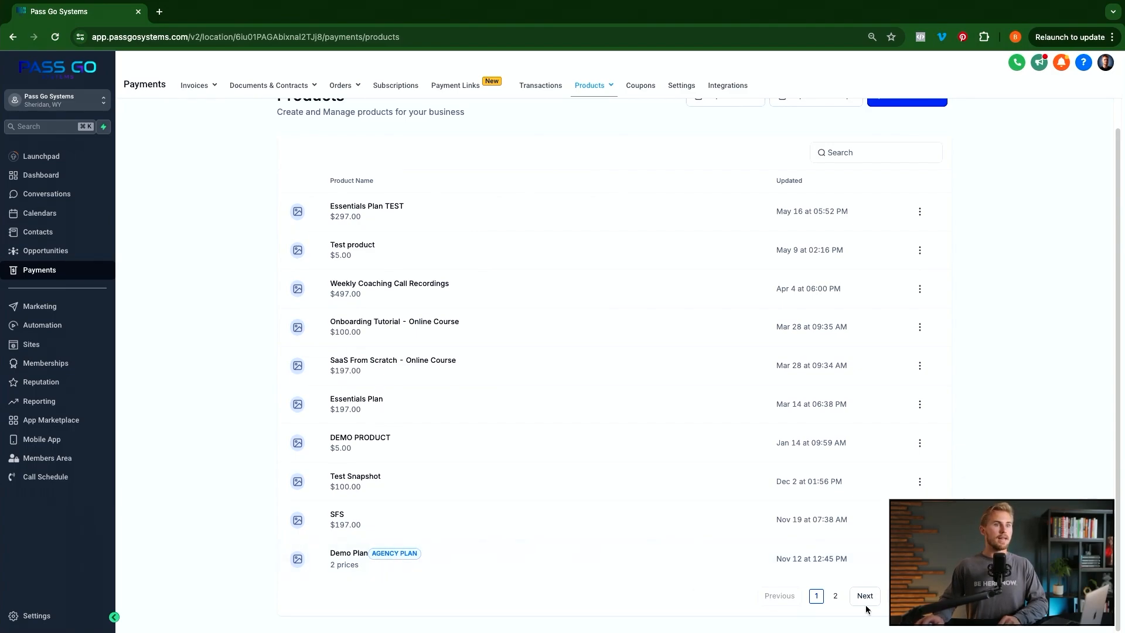
click(835, 596)
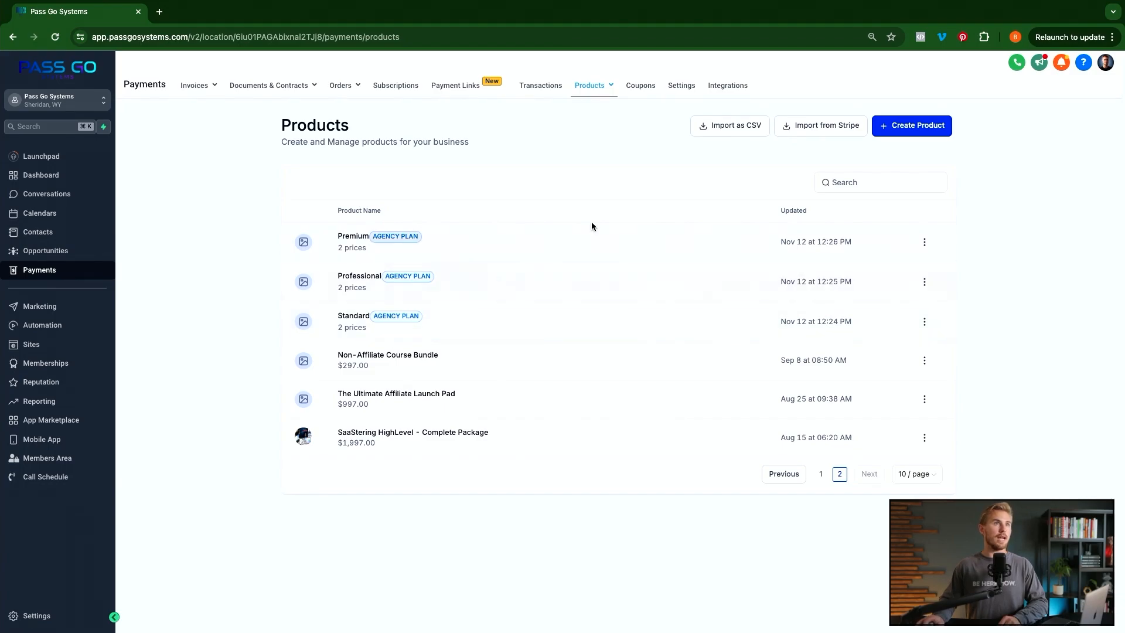
Step: Import the $1.00 monthly agency plan price from Stripe as a product, leaving the setup fee empty
click(819, 129)
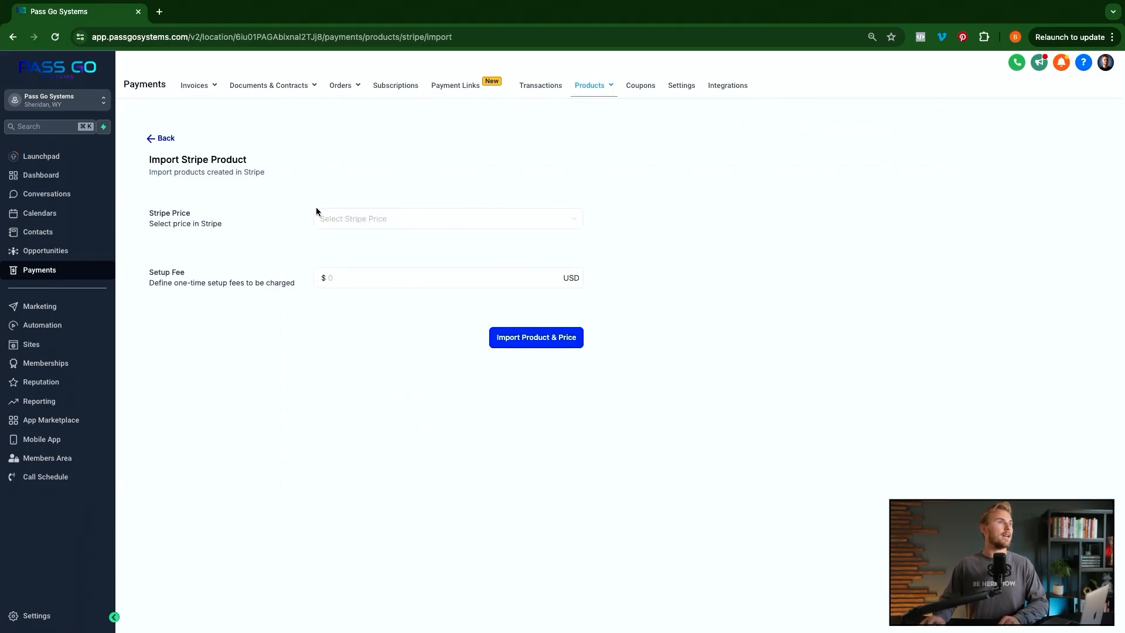
click(376, 219)
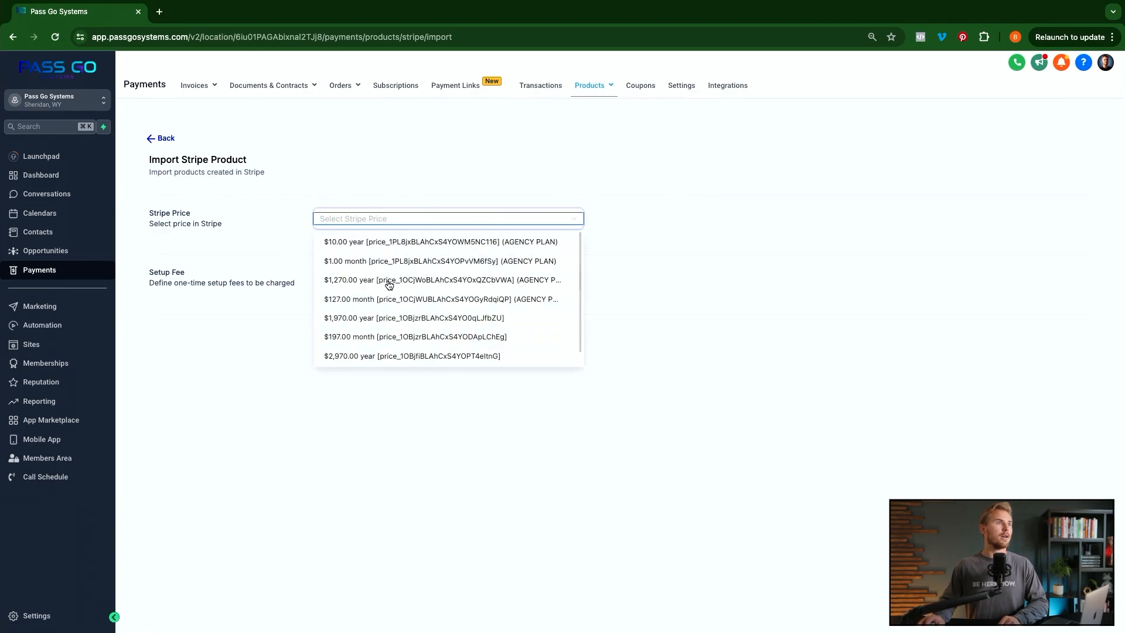
click(356, 261)
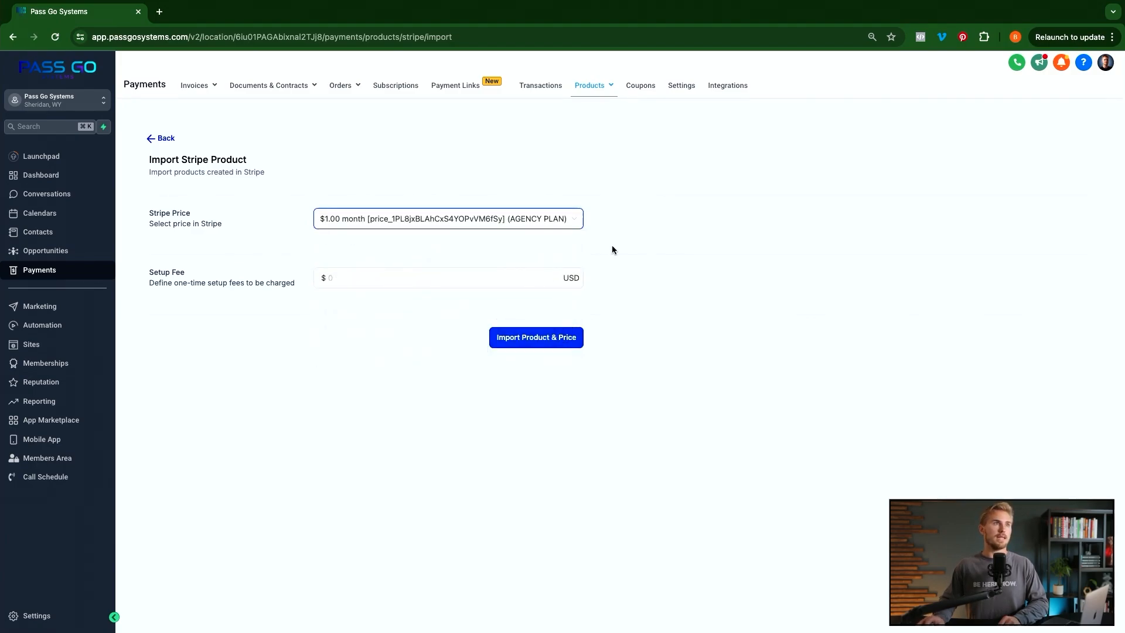
click(356, 278)
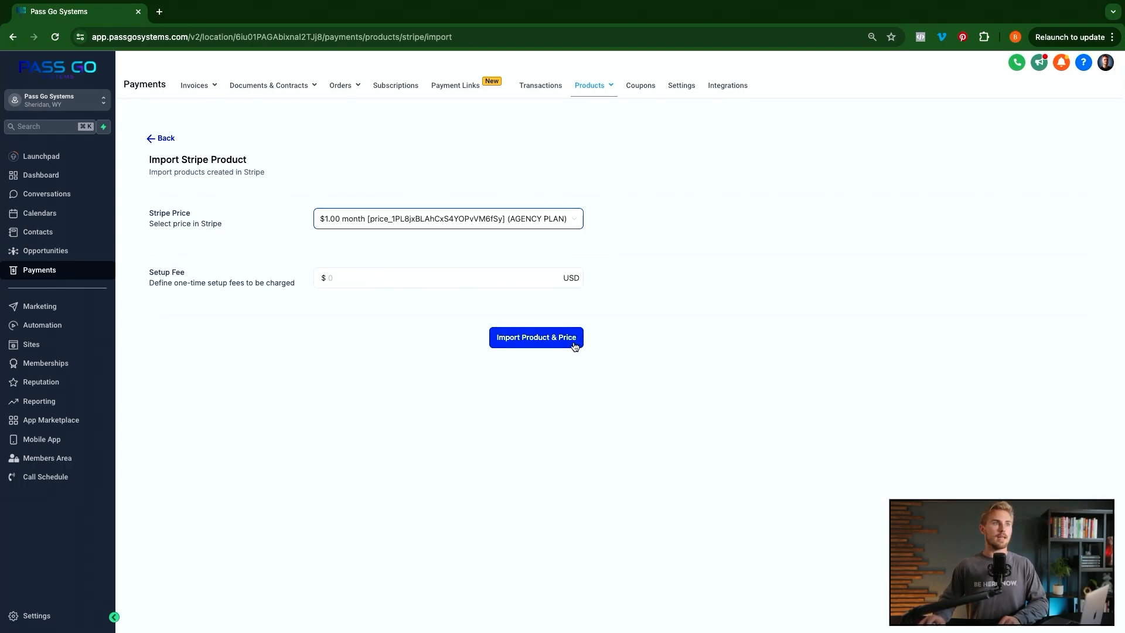
click(555, 346)
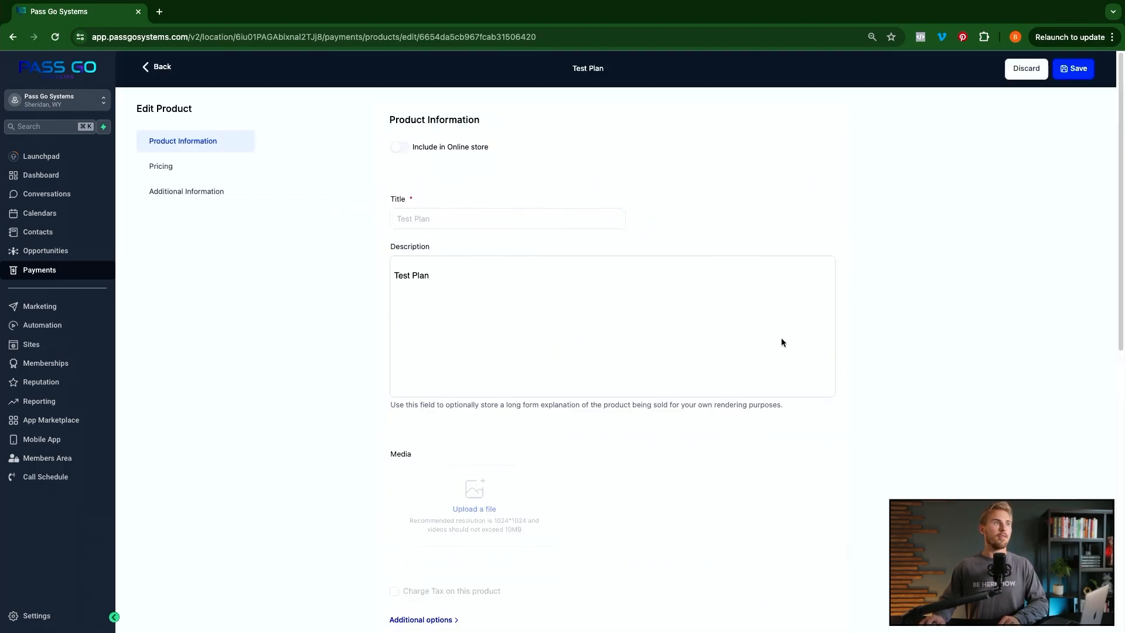
Step: Review the imported Test Plan product's information and pricing, save it and return to the product list
scroll(703, 387, down, 4)
scroll(513, 264, up, 4)
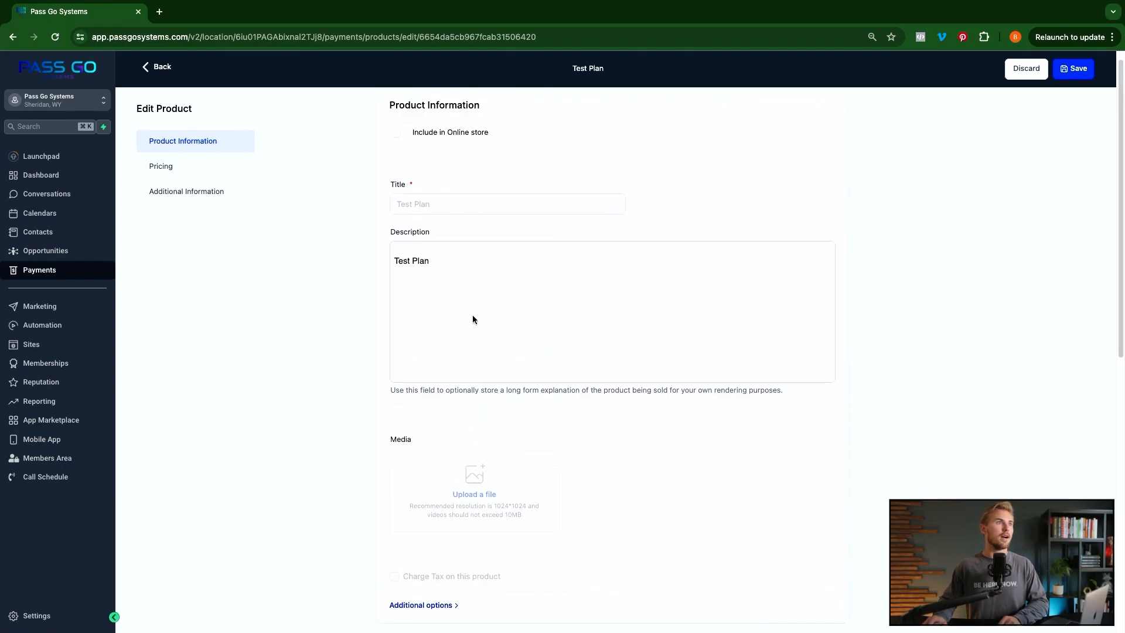
scroll(466, 363, down, 5)
scroll(493, 410, down, 2)
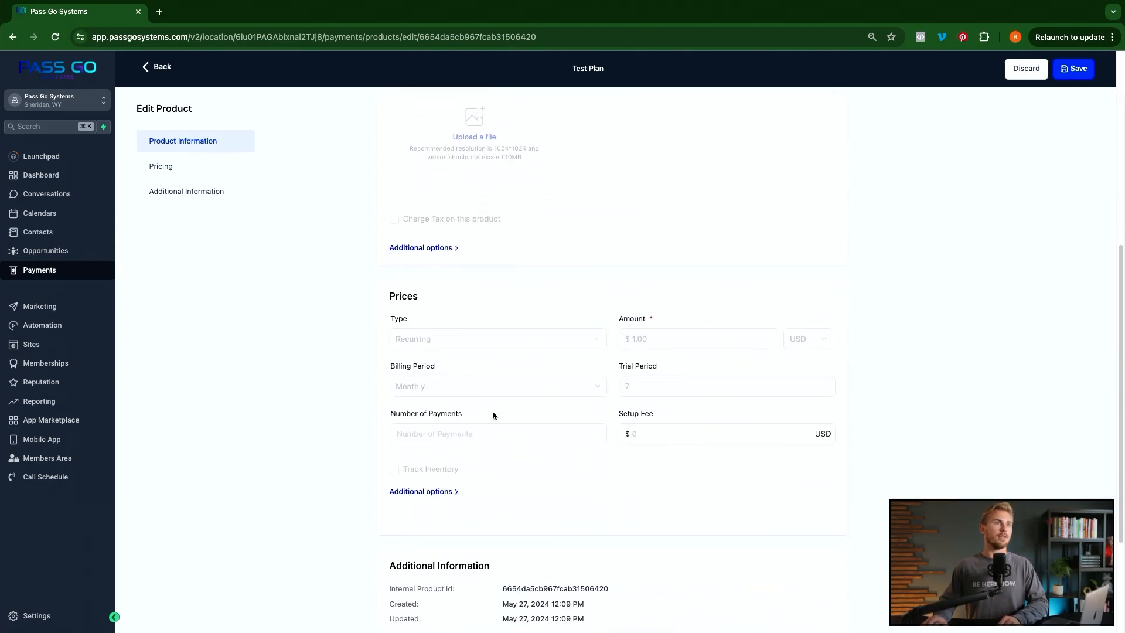
scroll(632, 418, down, 2)
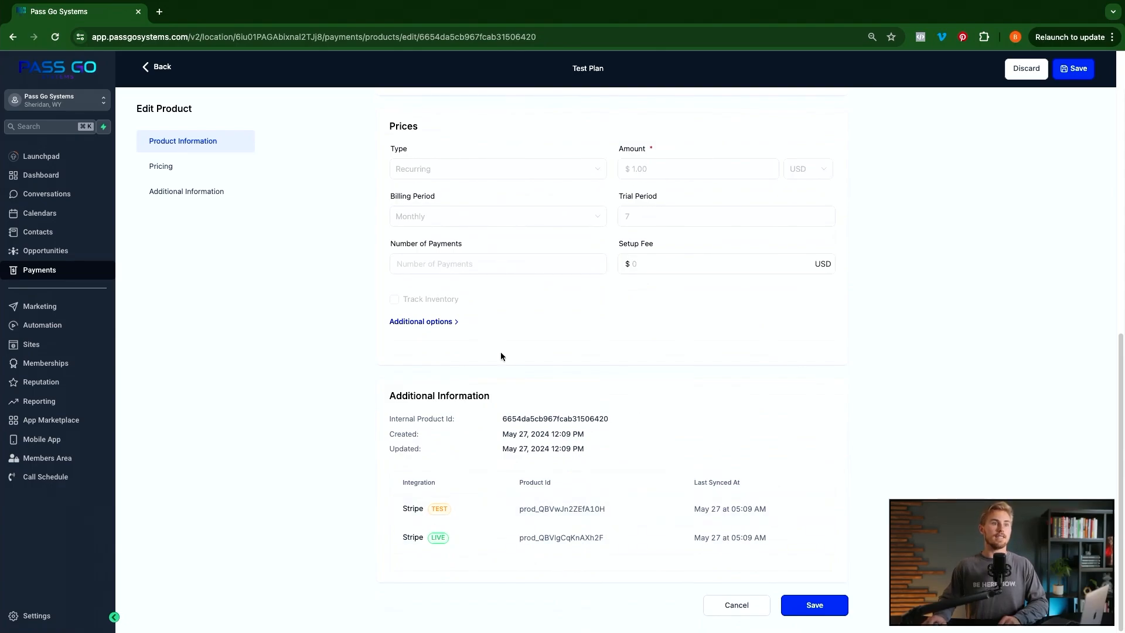
click(815, 606)
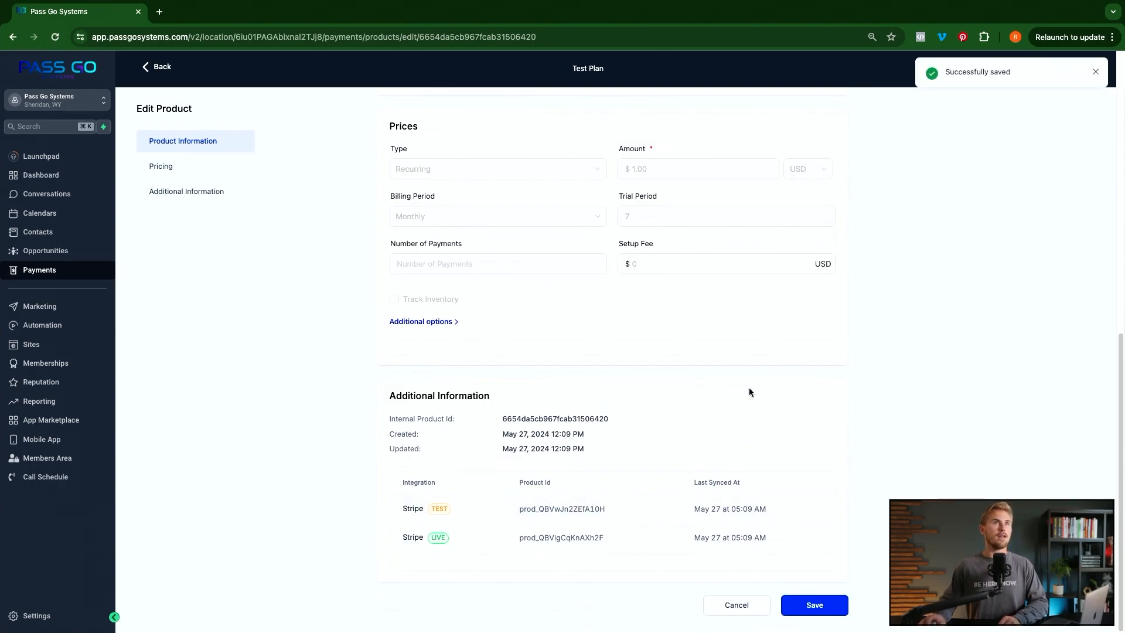
click(157, 68)
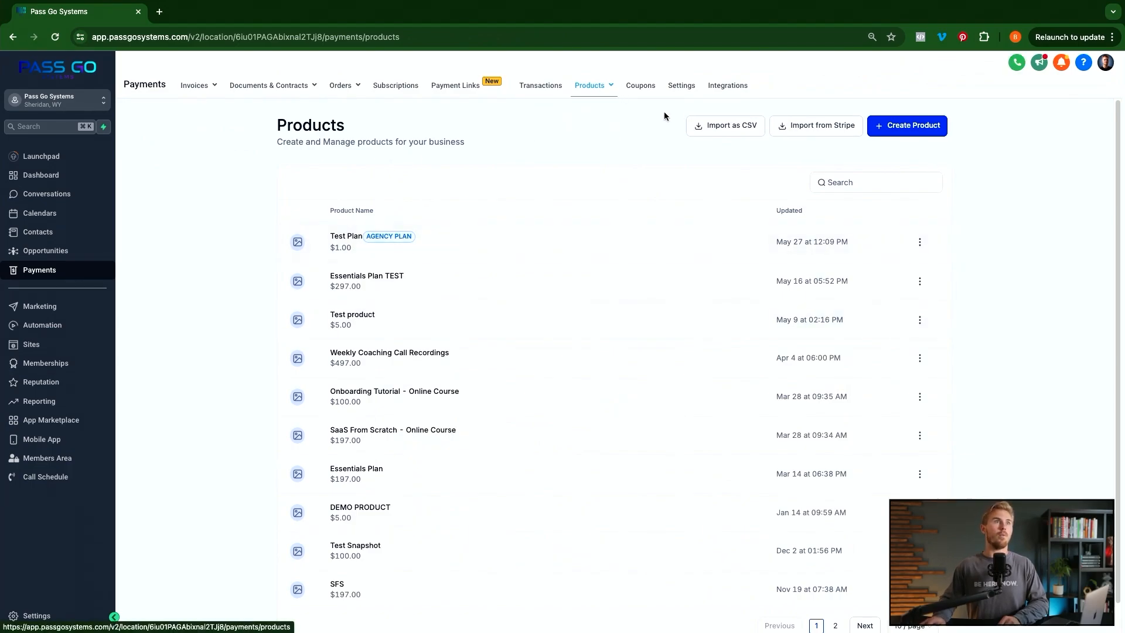
Step: Import the $10.00 yearly agency plan price from Stripe, save the Test Plan product and return to the product list
click(818, 126)
click(380, 220)
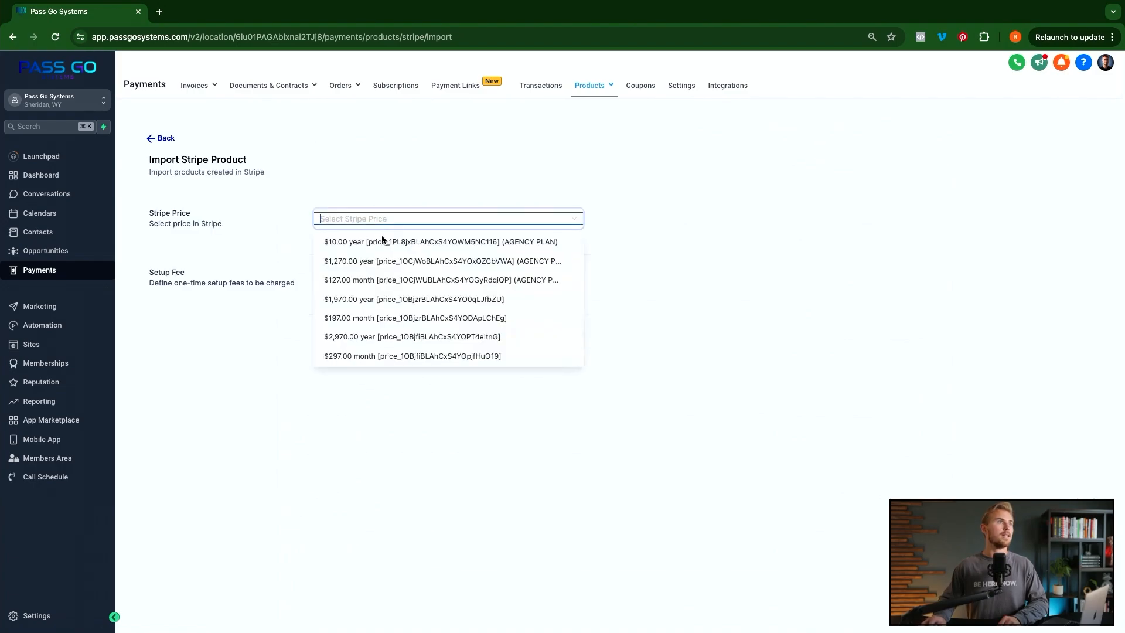
click(374, 242)
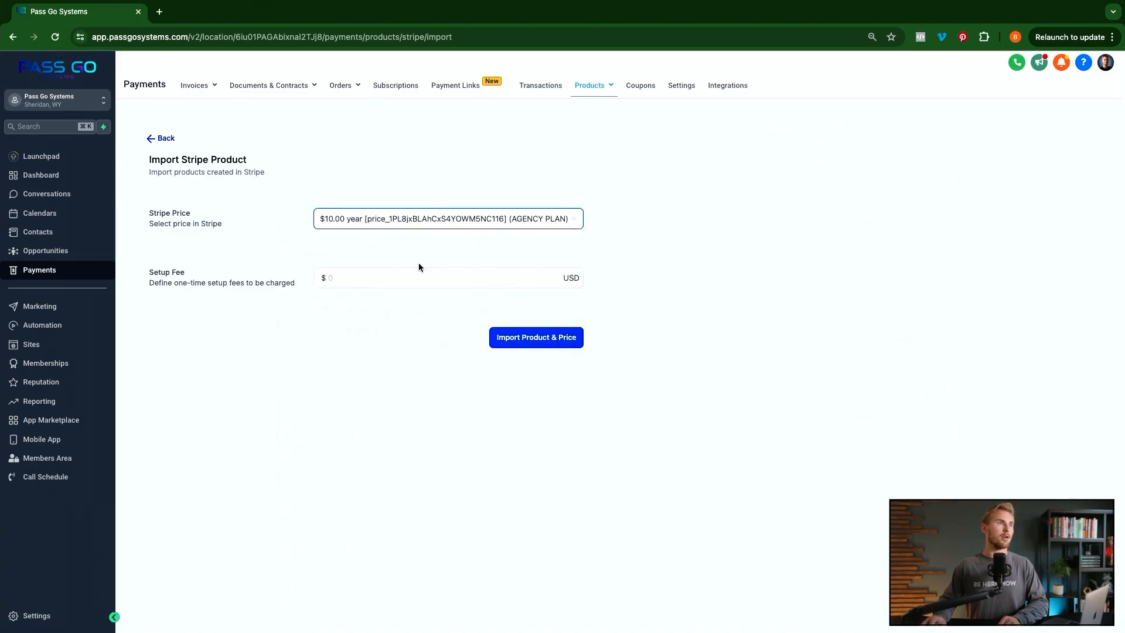
click(531, 336)
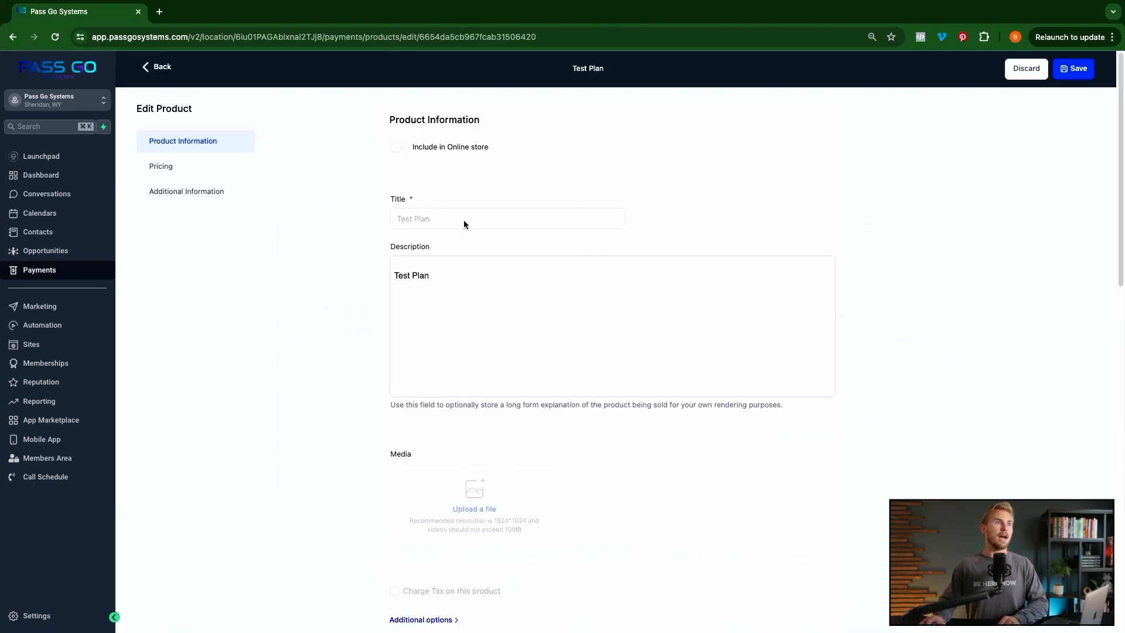
click(1073, 72)
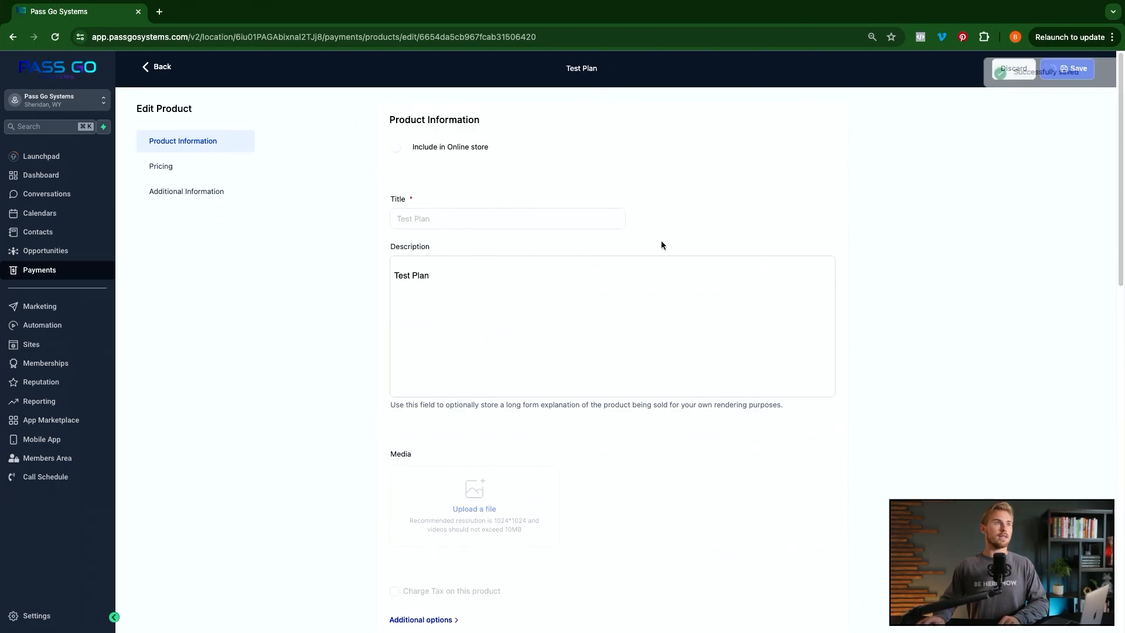
click(163, 68)
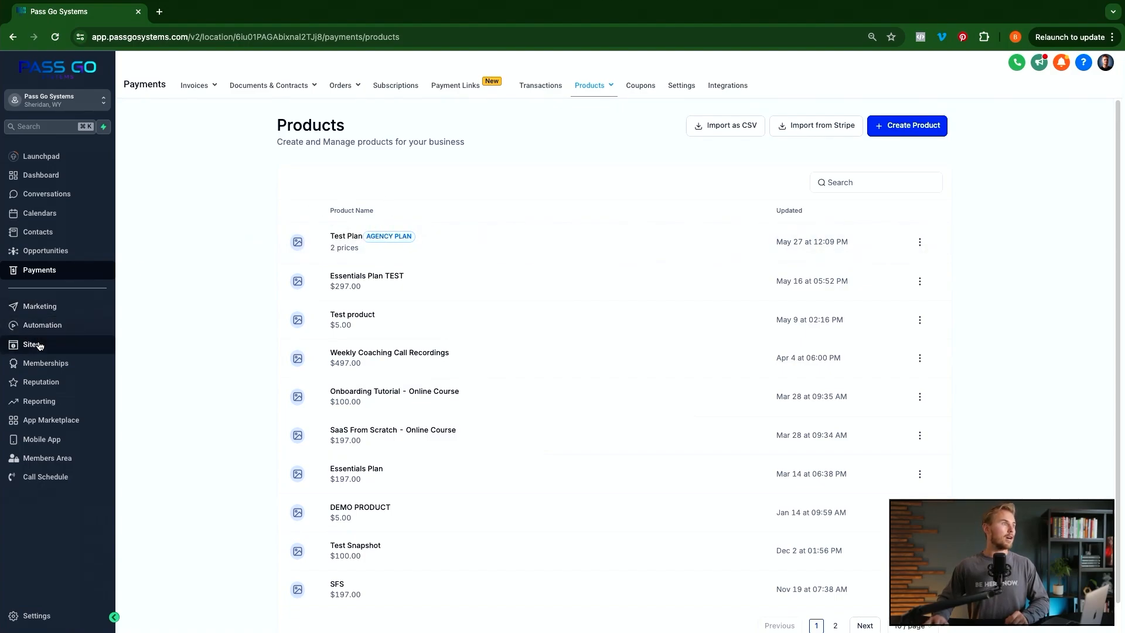
Step: Open the product list of the Demo page in the Demo website
click(65, 346)
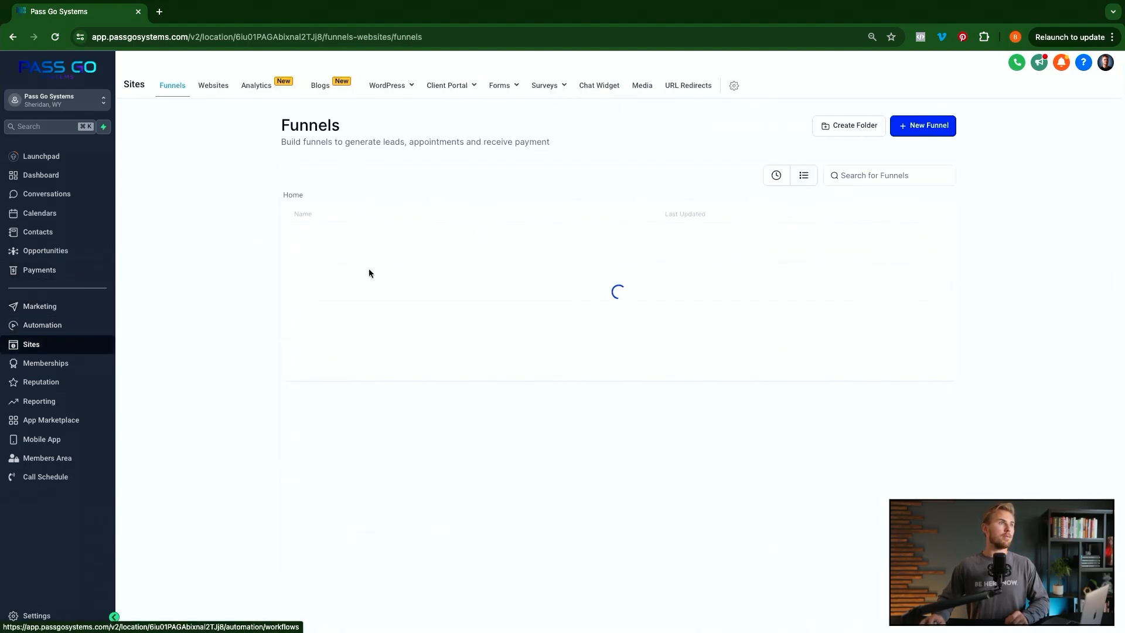
click(214, 95)
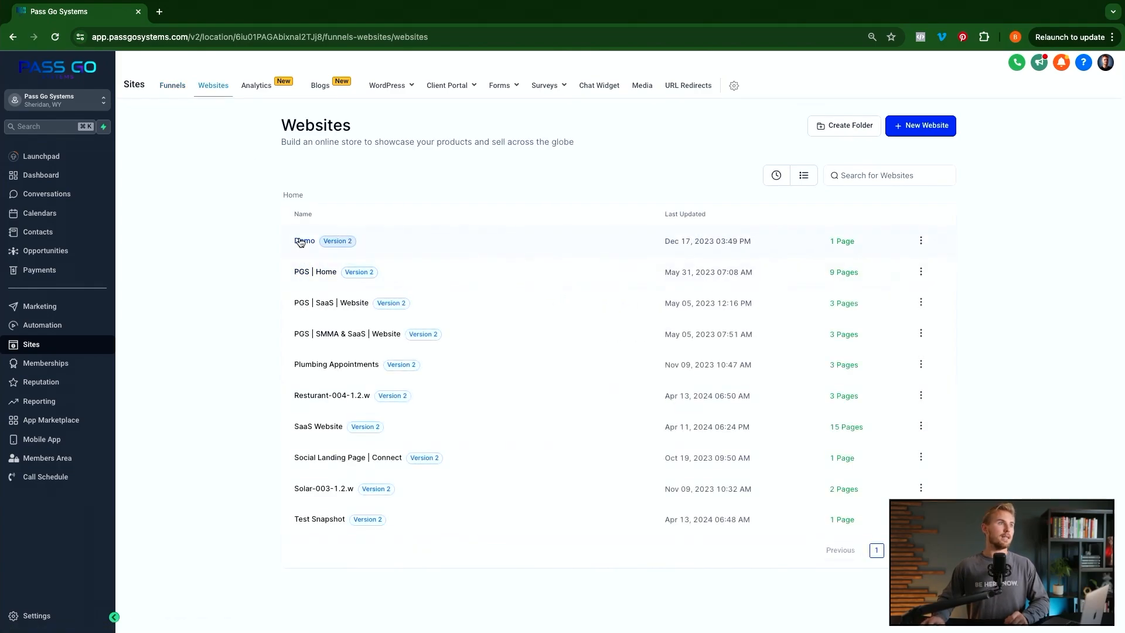
click(302, 240)
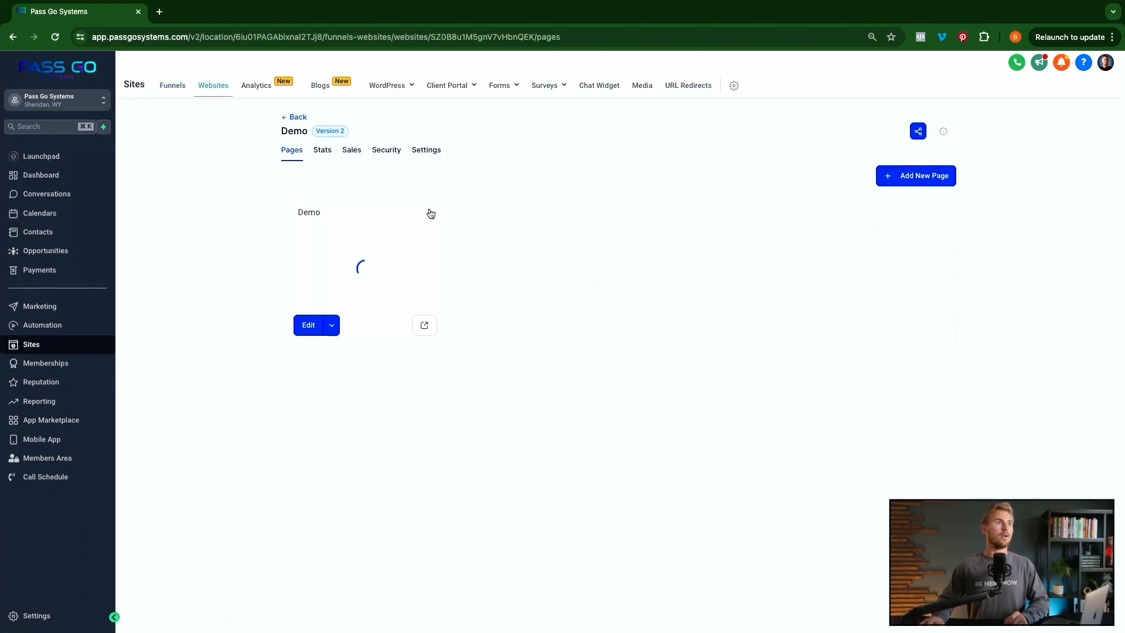
click(430, 213)
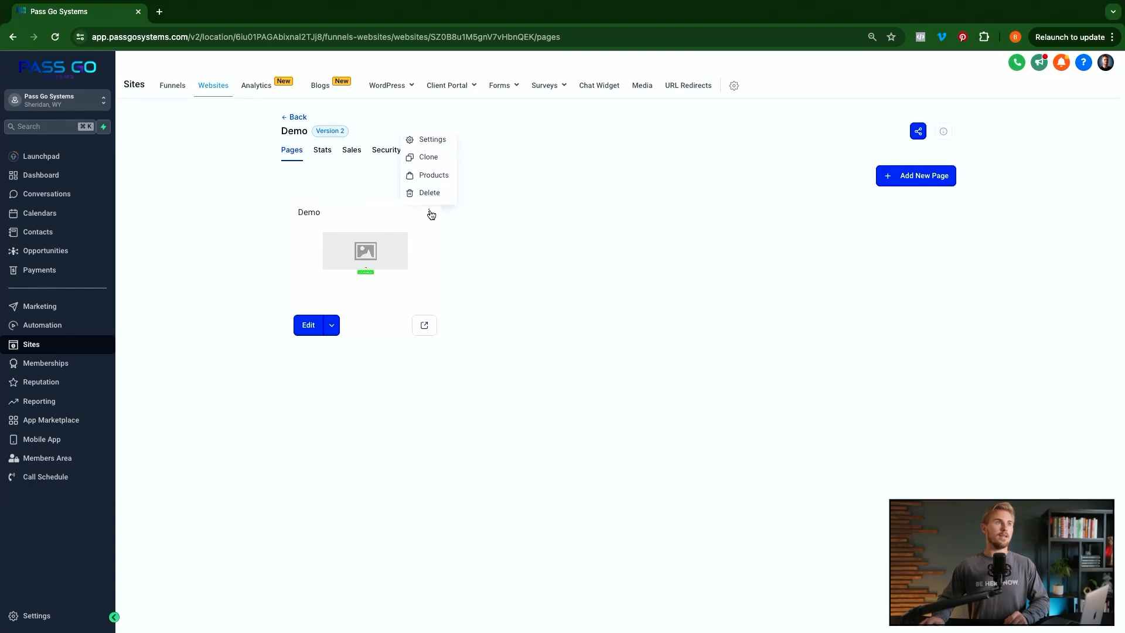
click(435, 175)
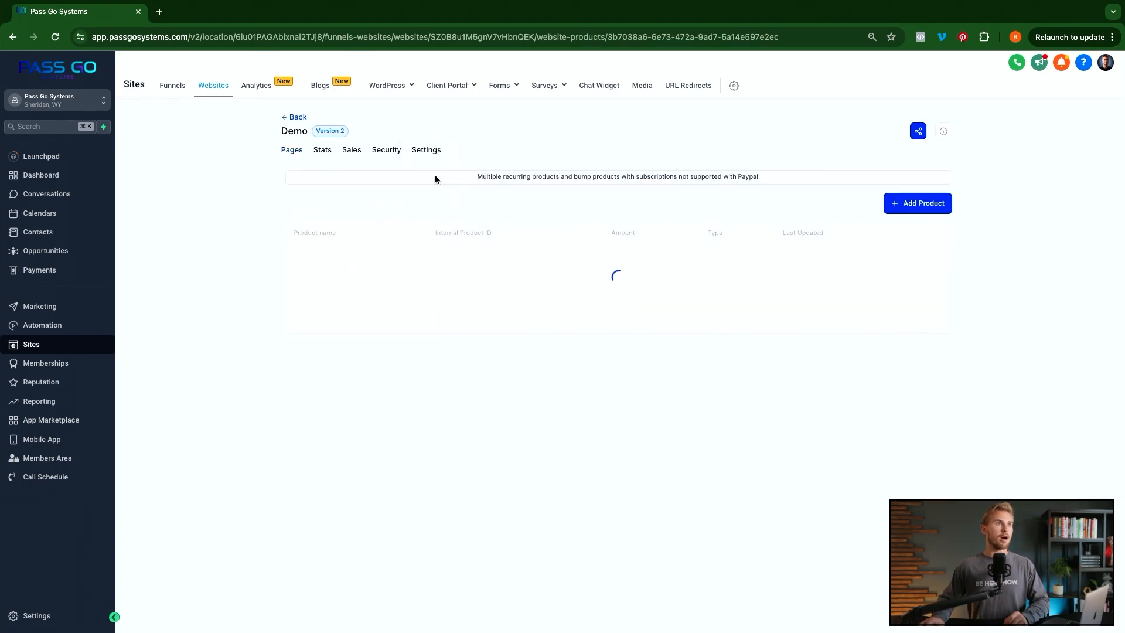
Step: Add the Test Plan product with the $1.00 month price to the Demo page, leaving the price display override empty
click(909, 204)
click(386, 264)
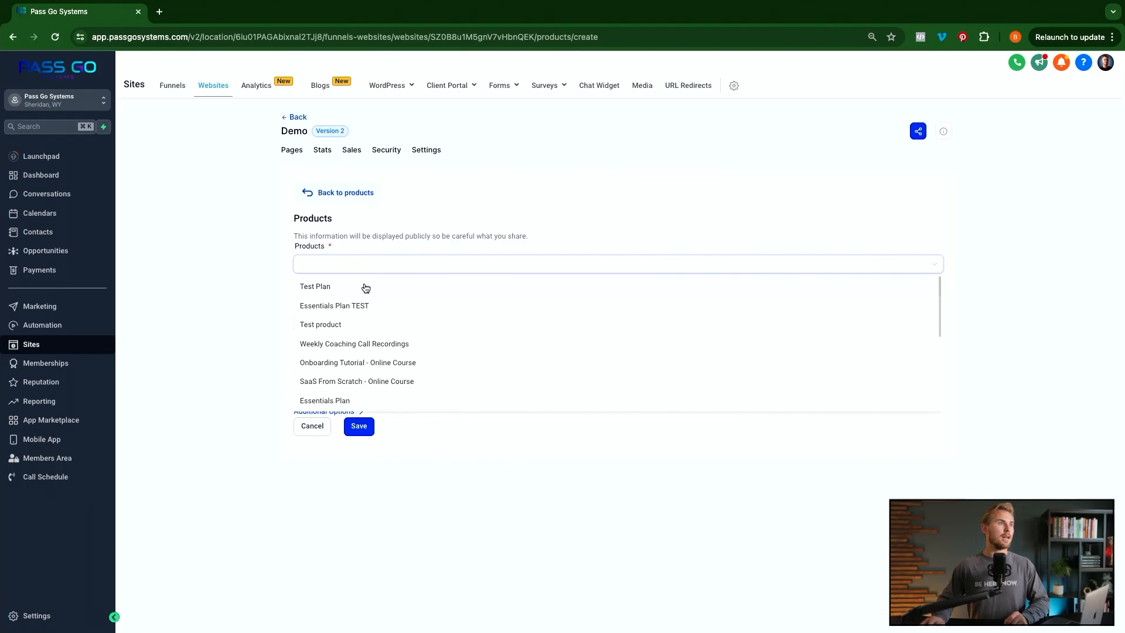
click(317, 287)
click(375, 320)
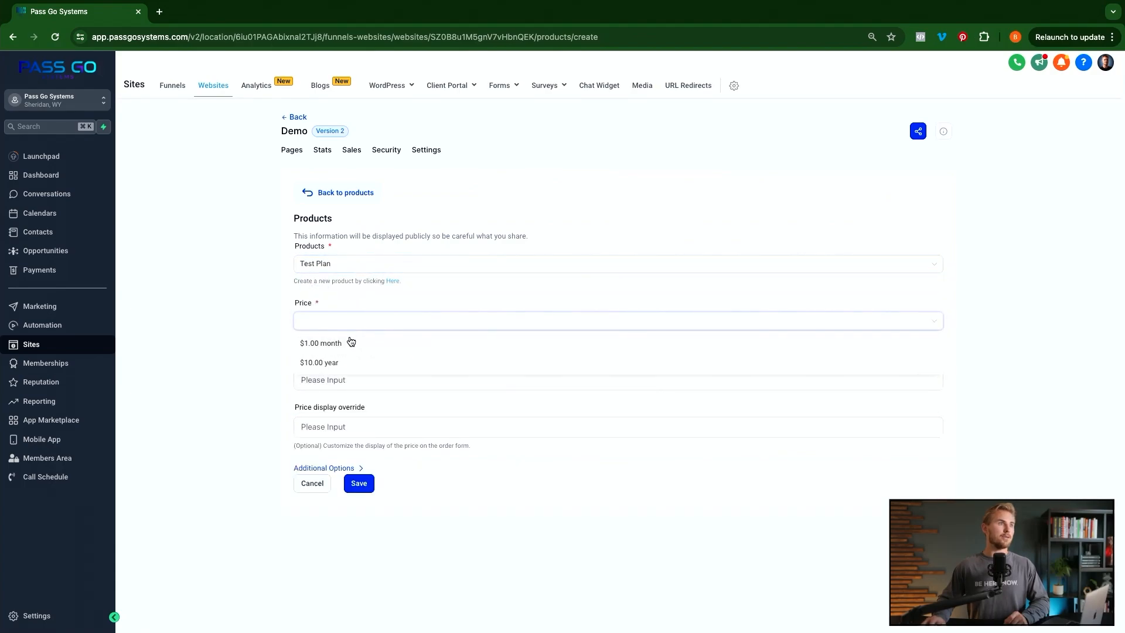
click(342, 345)
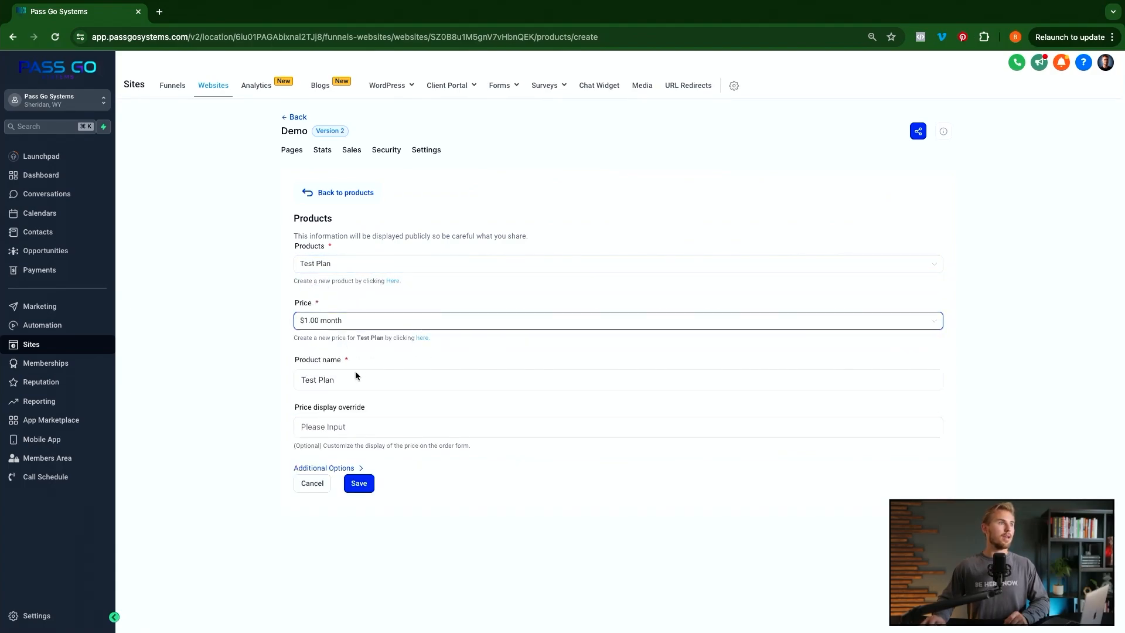
click(358, 426)
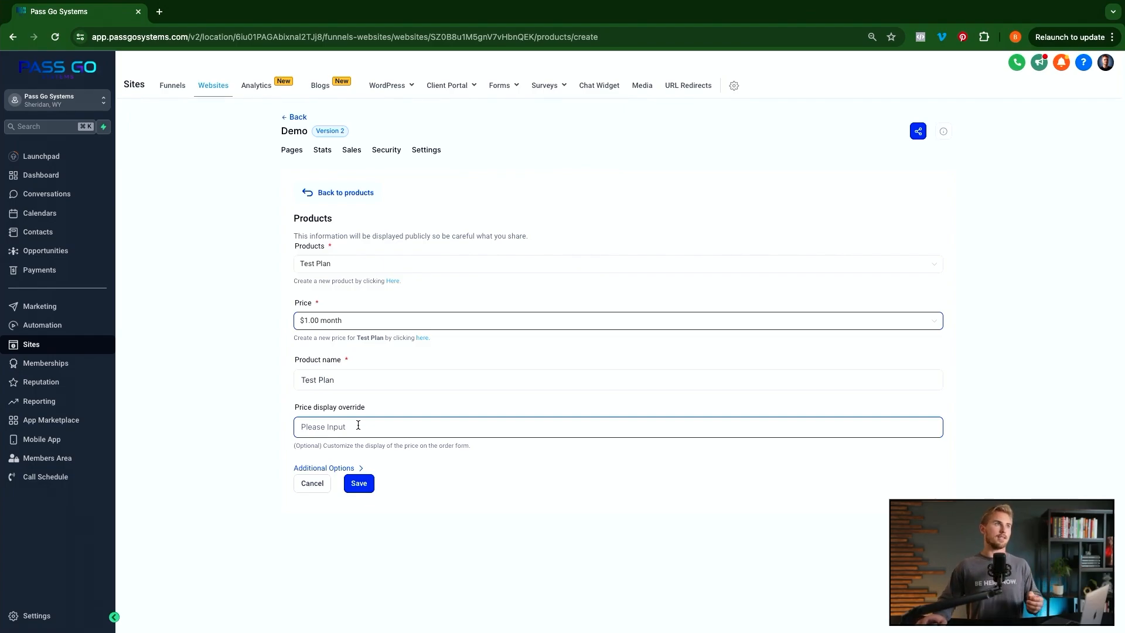
click(359, 483)
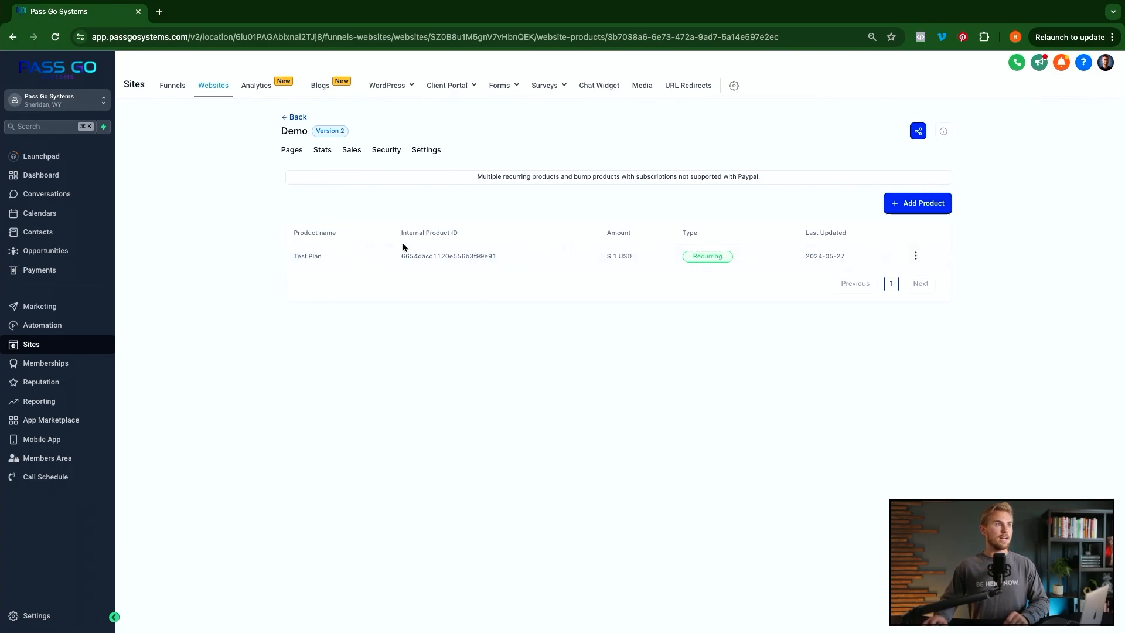
Step: Add the Test Plan product with the $10.00 year price to the Demo page's products
click(897, 206)
click(364, 267)
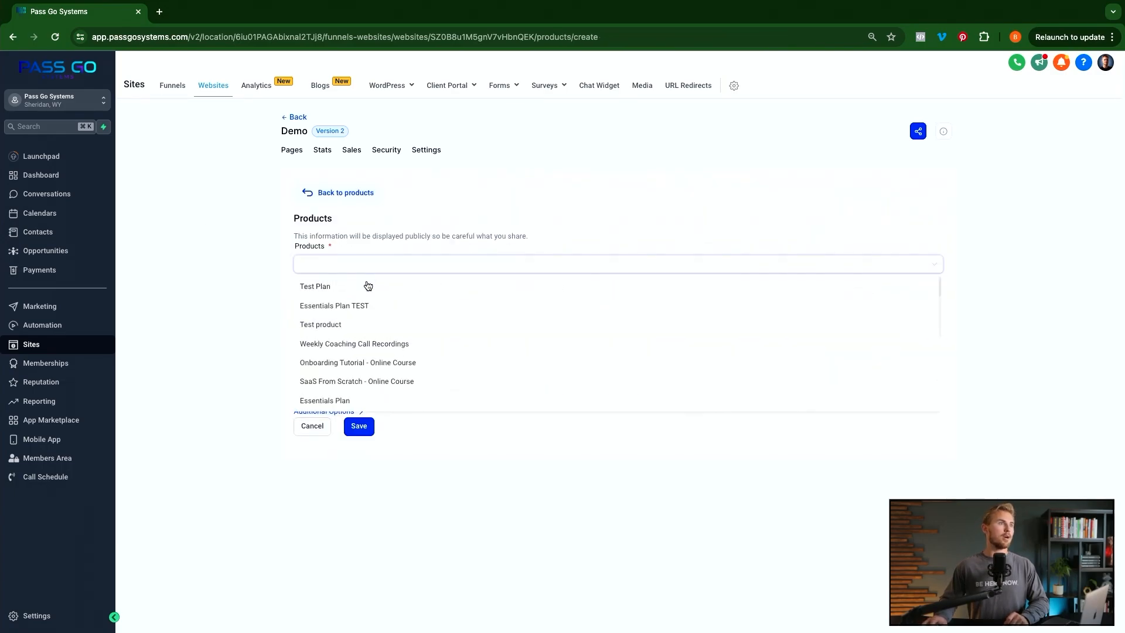
click(331, 288)
click(339, 321)
click(338, 364)
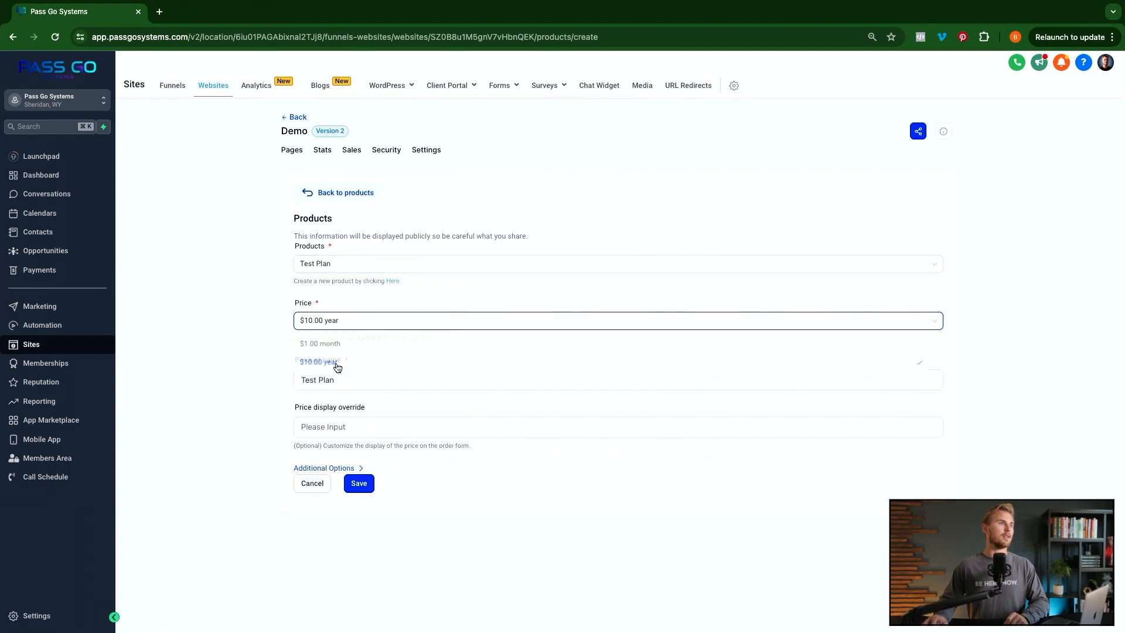
click(359, 483)
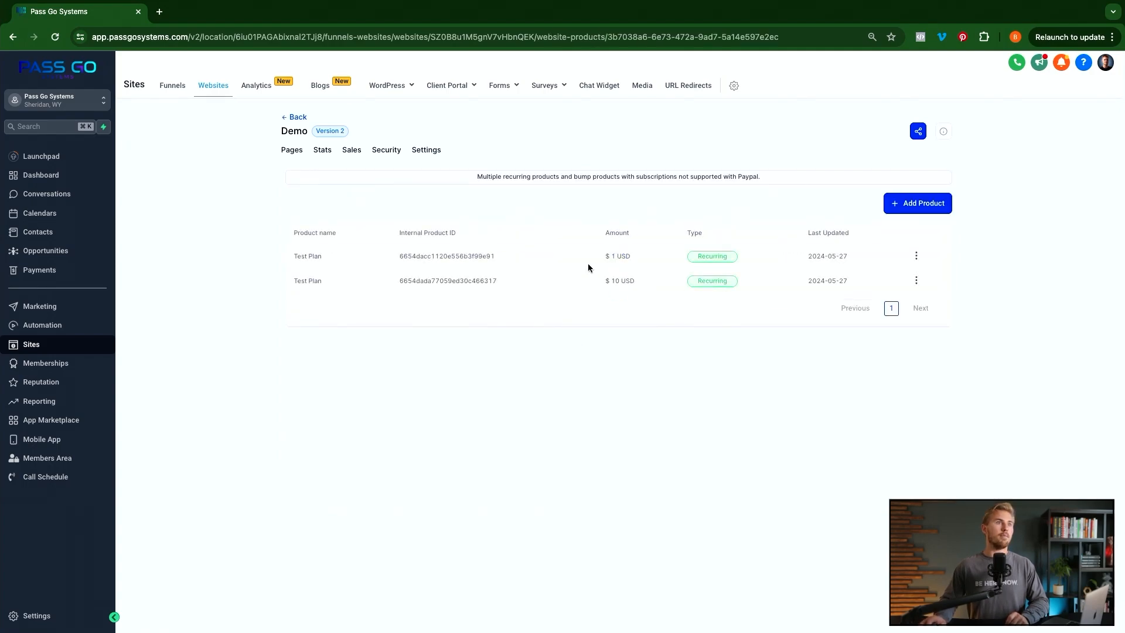
Step: Open the Demo page for editing and add a full-width section with a one-column row below the sign-up button
click(292, 150)
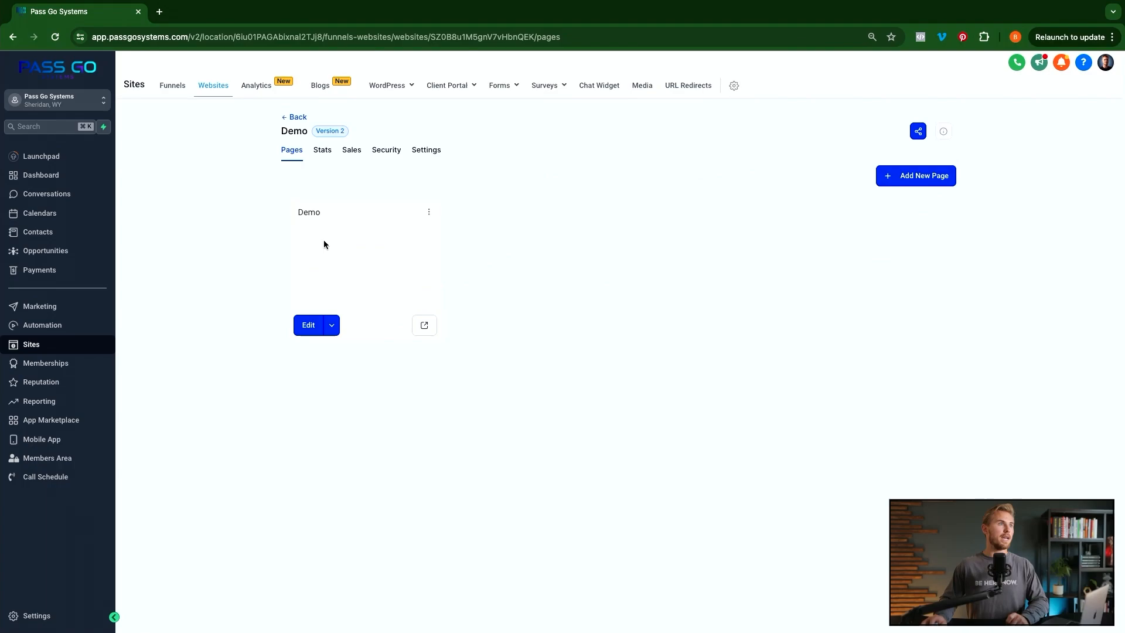
click(329, 292)
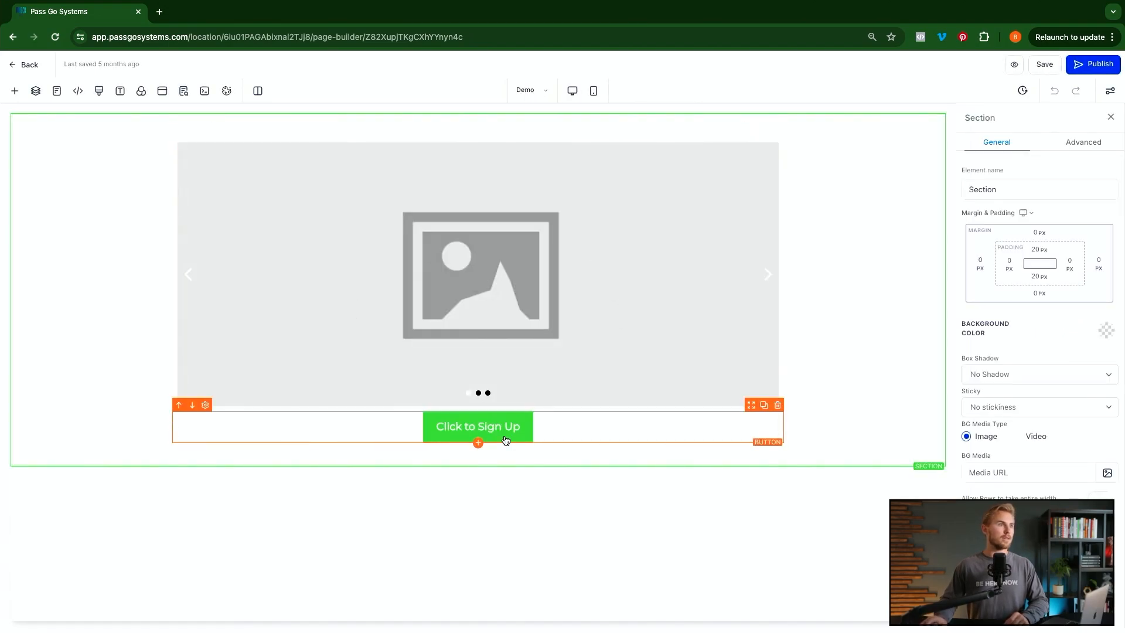
click(478, 466)
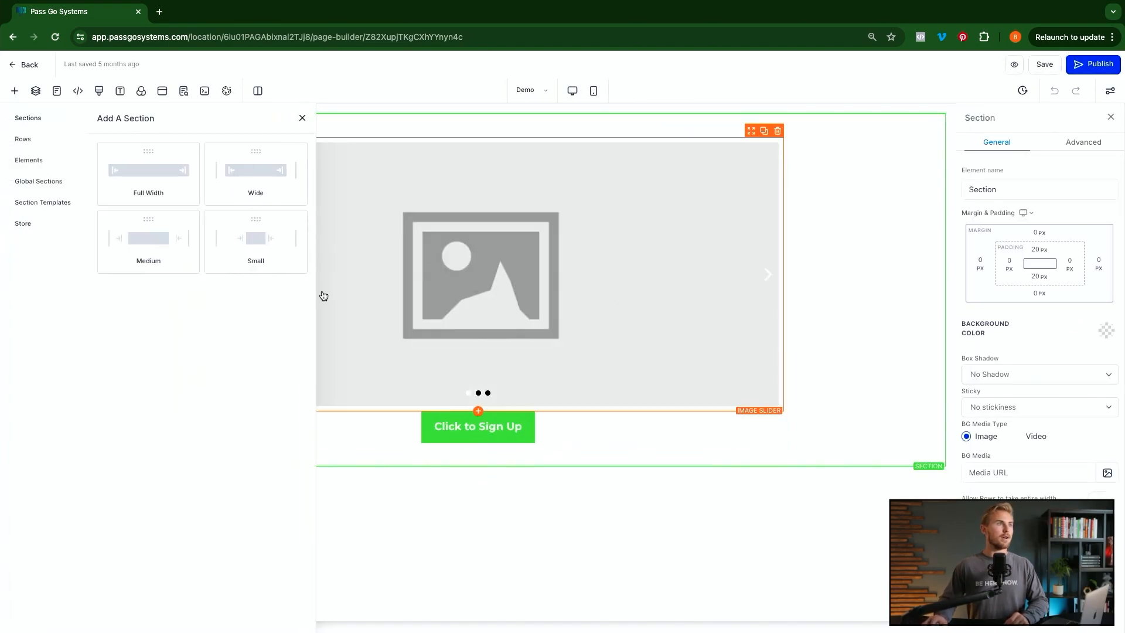
click(491, 505)
click(139, 174)
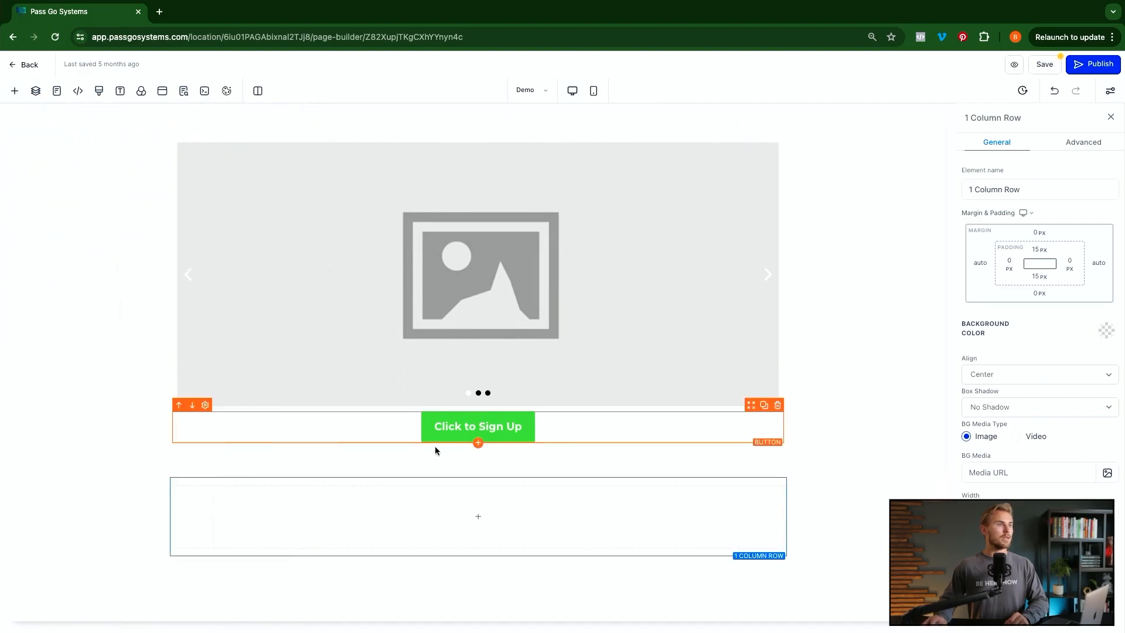
Step: Insert a 1 Step Order element into the new row's empty column and save the page
click(477, 516)
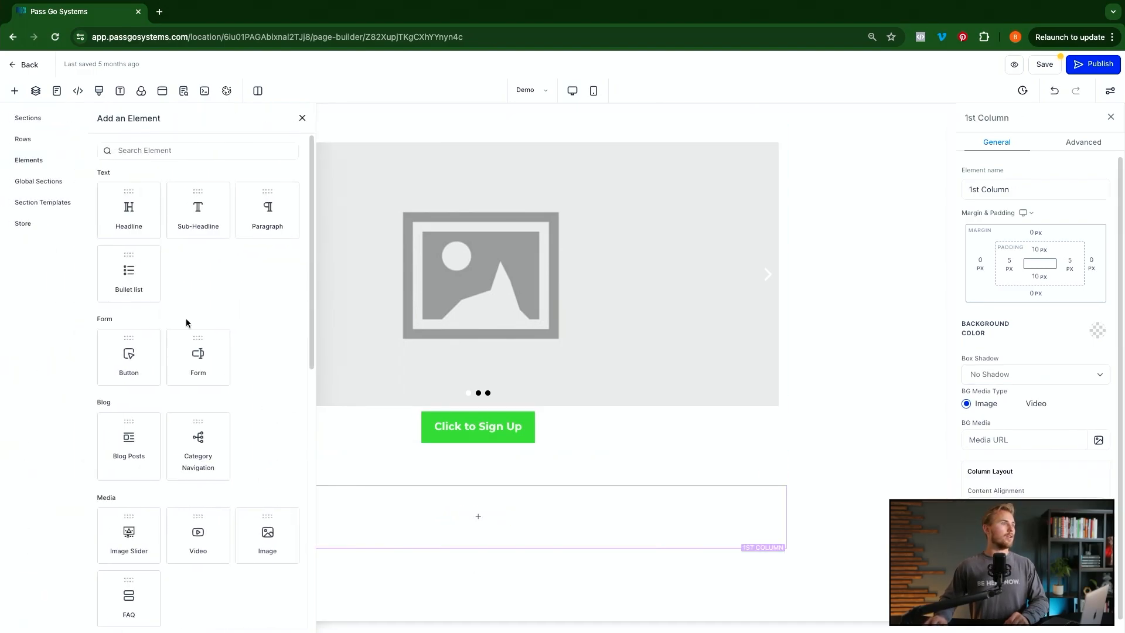
scroll(186, 322, down, 8)
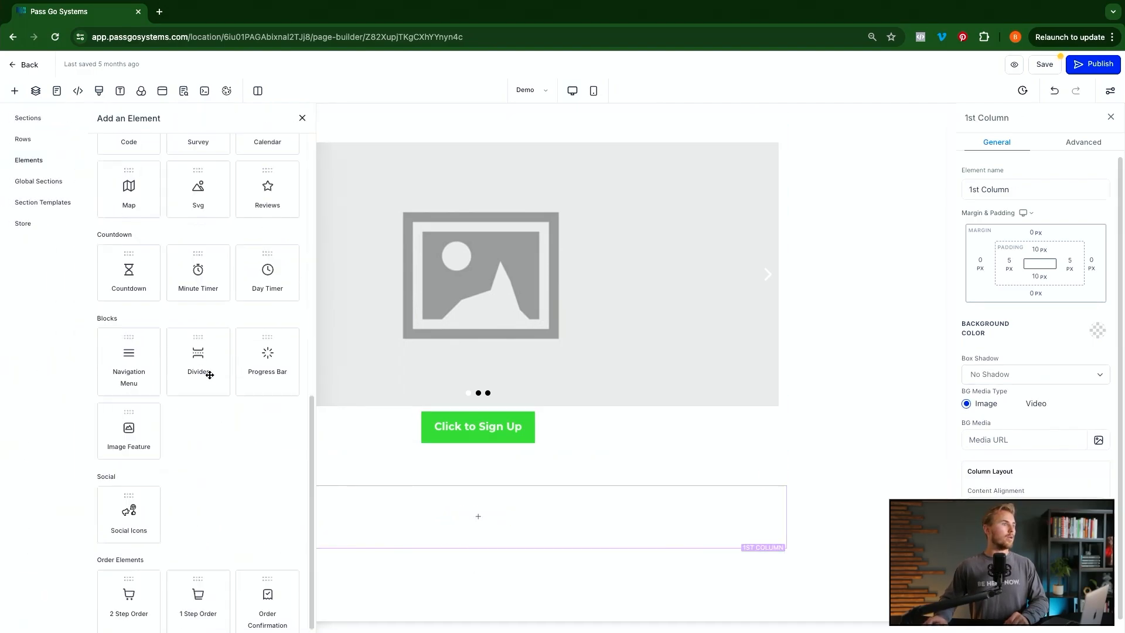
click(196, 593)
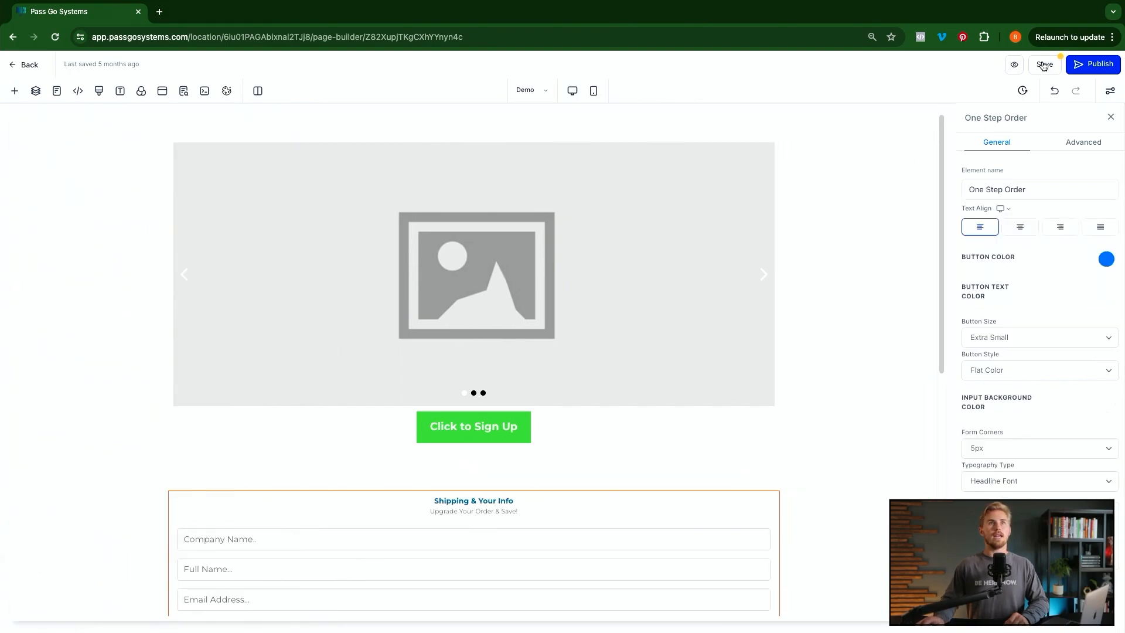
click(1043, 65)
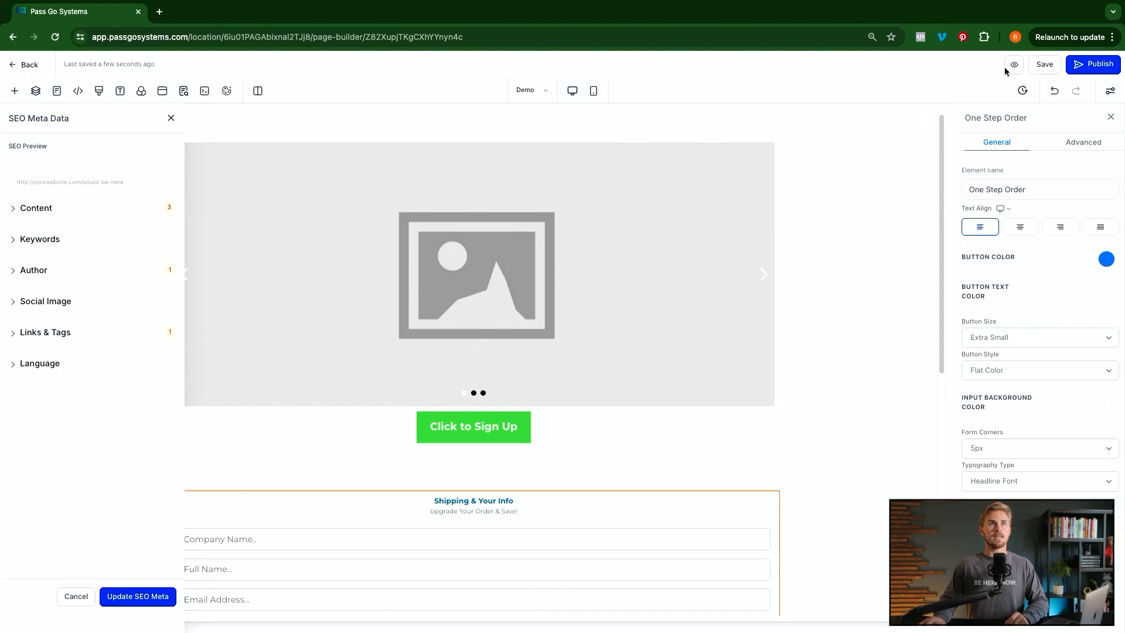
Step: Preview the Demo page and examine the order form's plan options, order summary and payment fields
click(1013, 66)
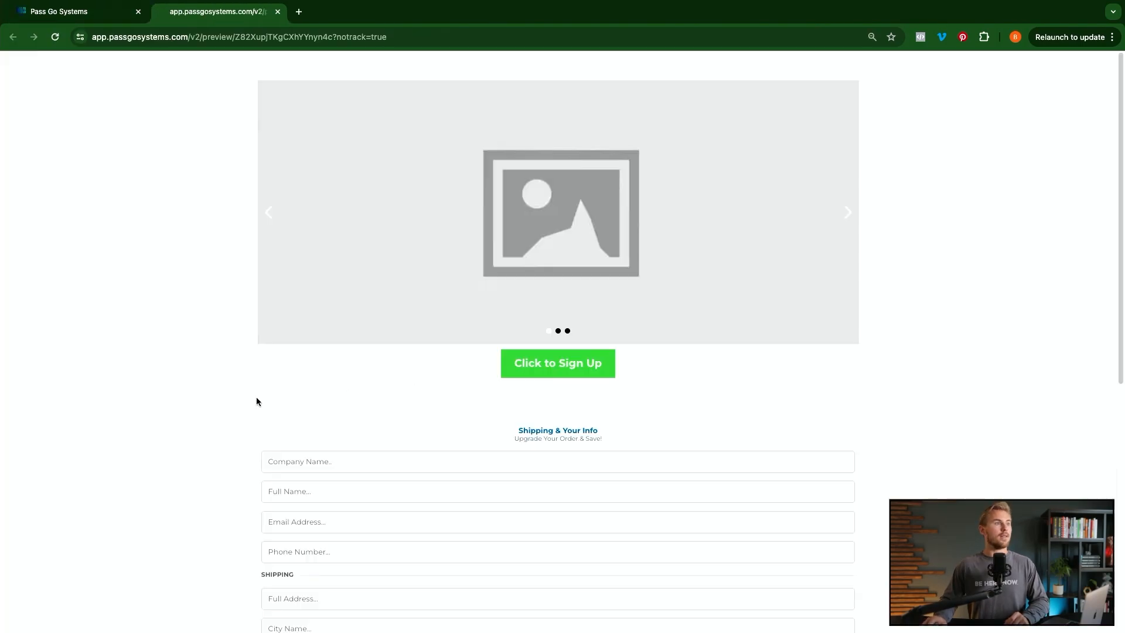
scroll(354, 410, down, 6)
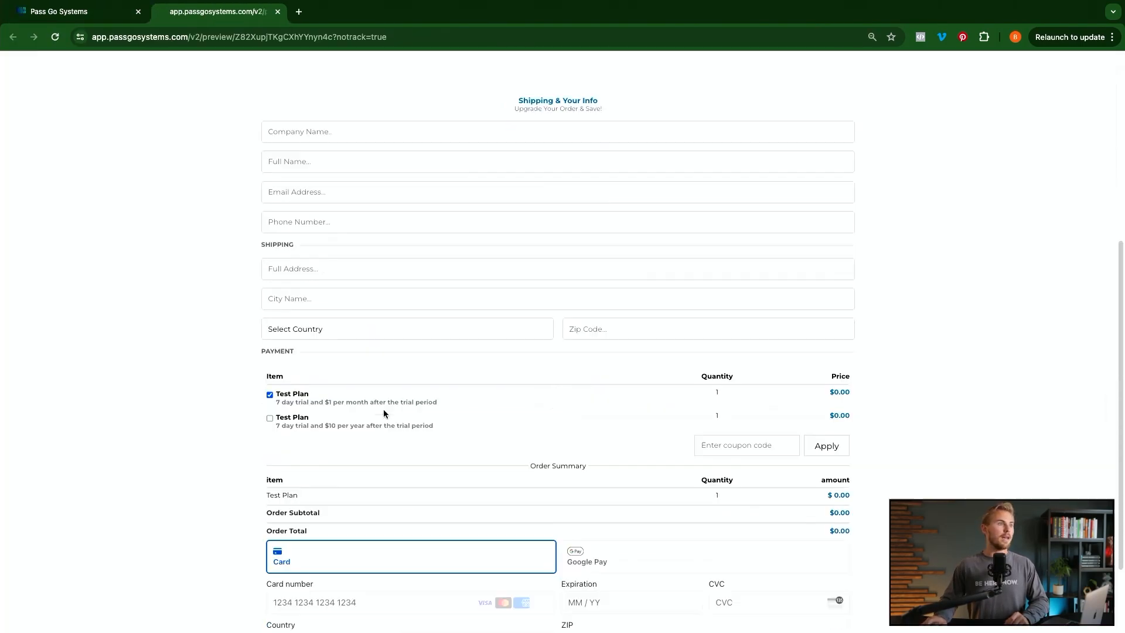
scroll(384, 413, down, 2)
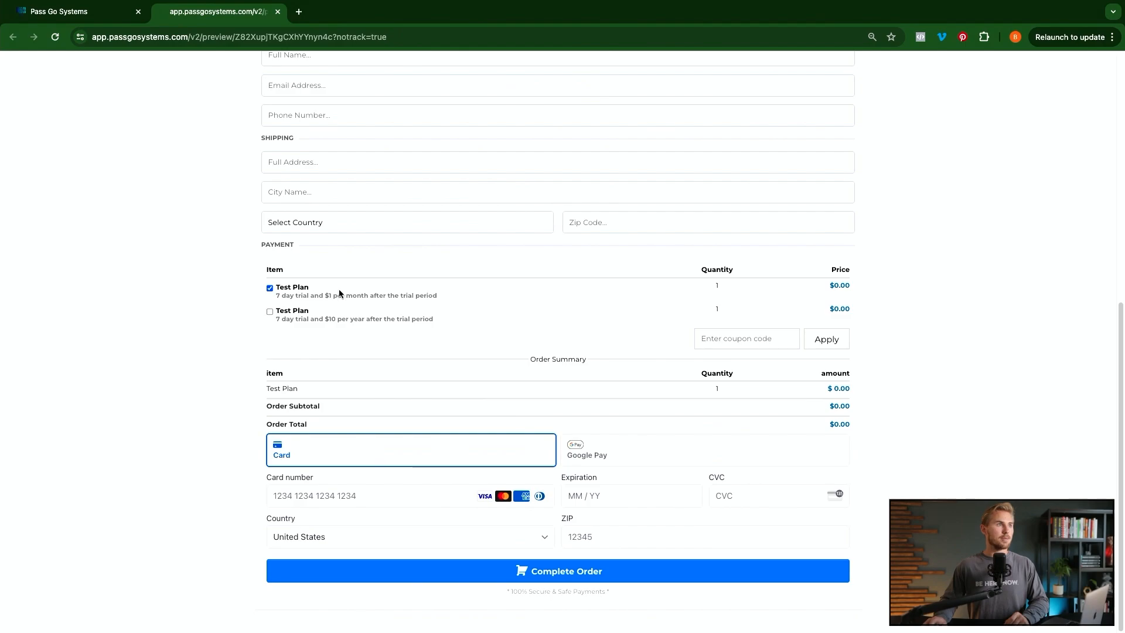